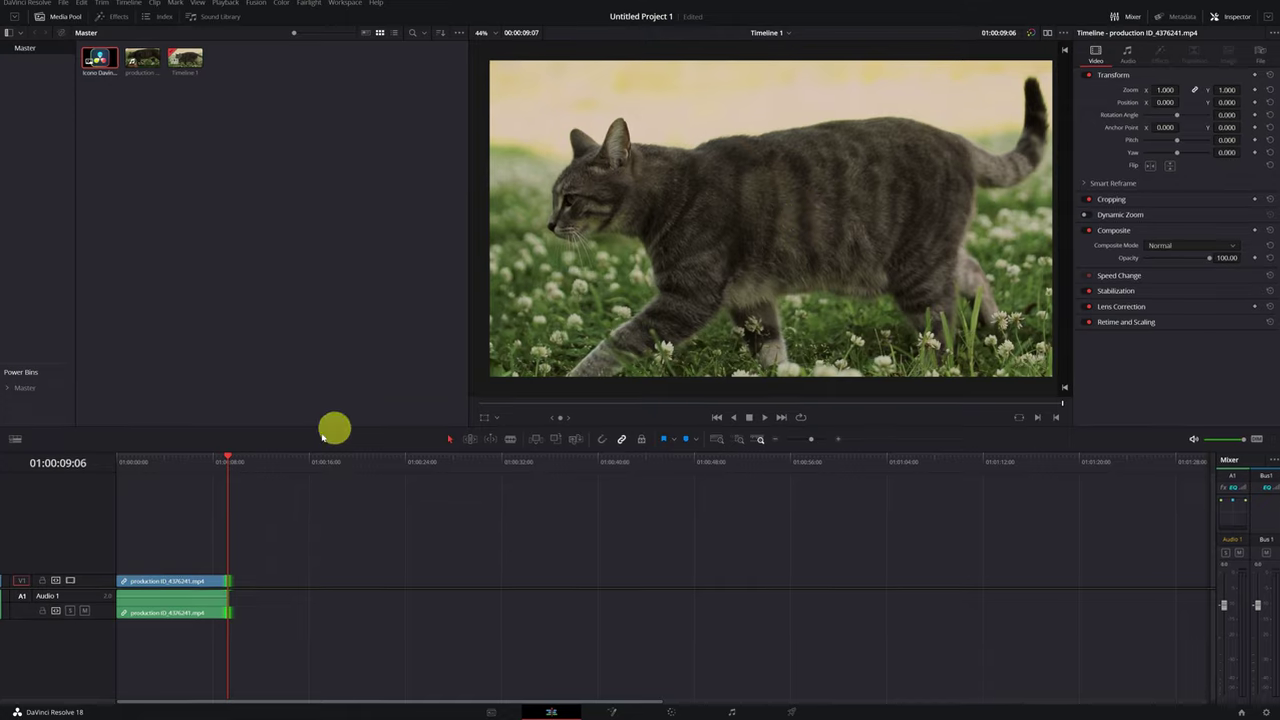
Rewind Timeline 1's playhead on the cat clip to 01:00:04:07.
drag(227, 458, 169, 458)
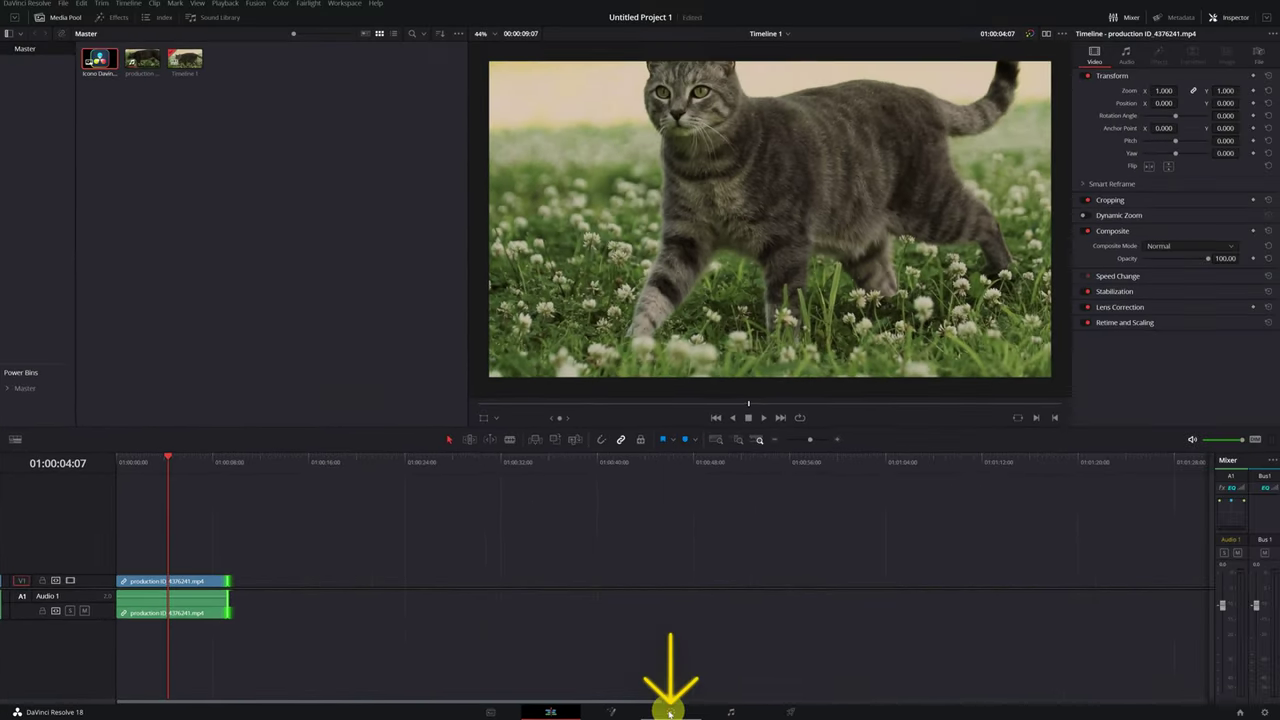
Switch to the Color page and scrub the cat clip to a later frame.
click(668, 712)
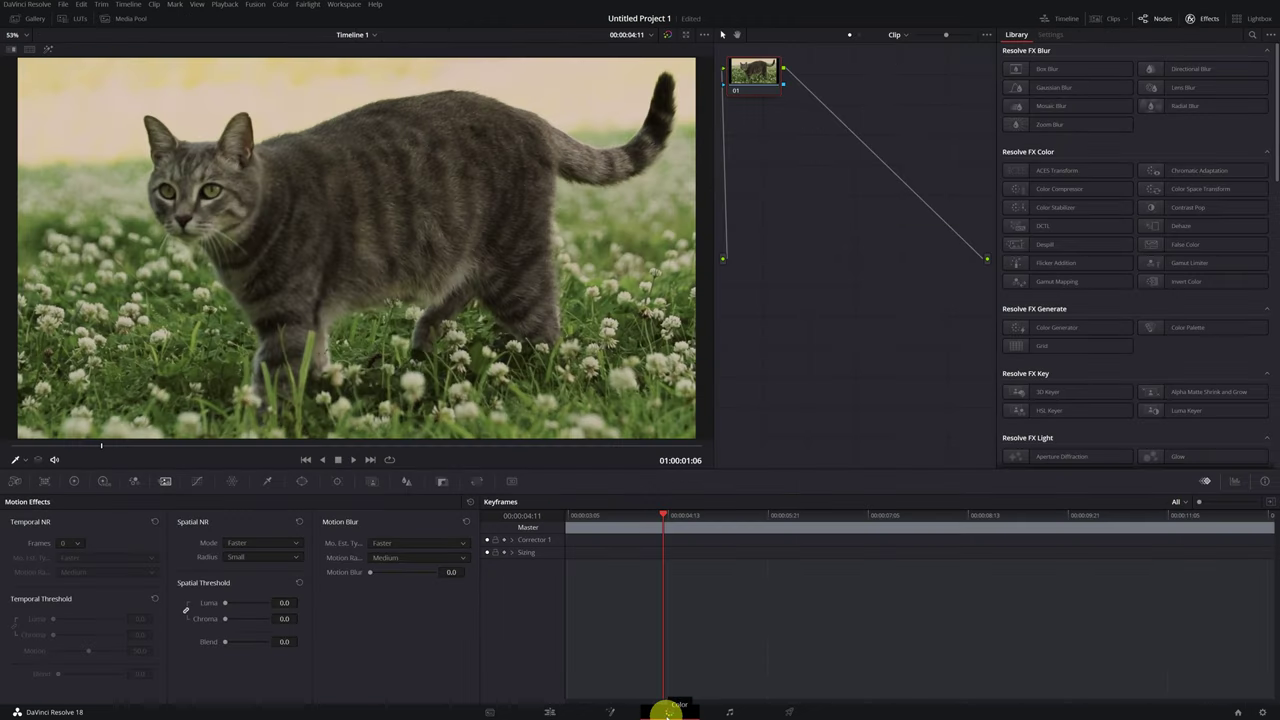
drag(101, 446, 495, 461)
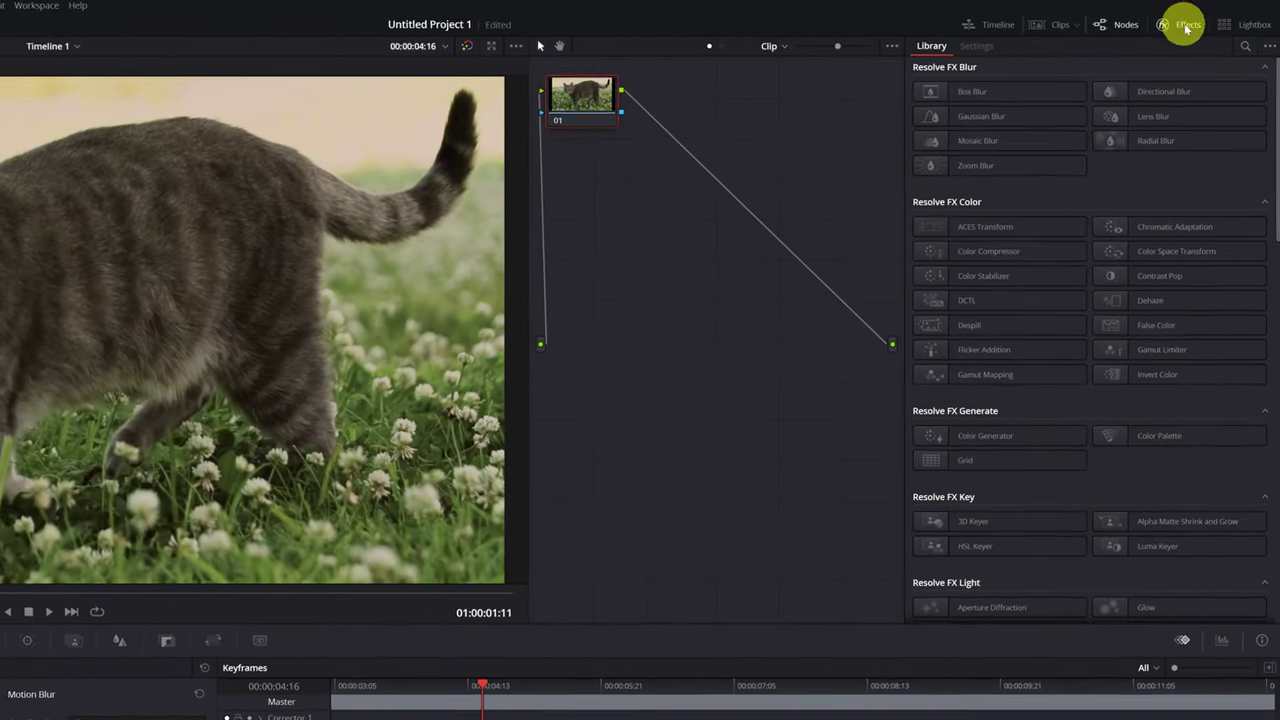
click(1209, 20)
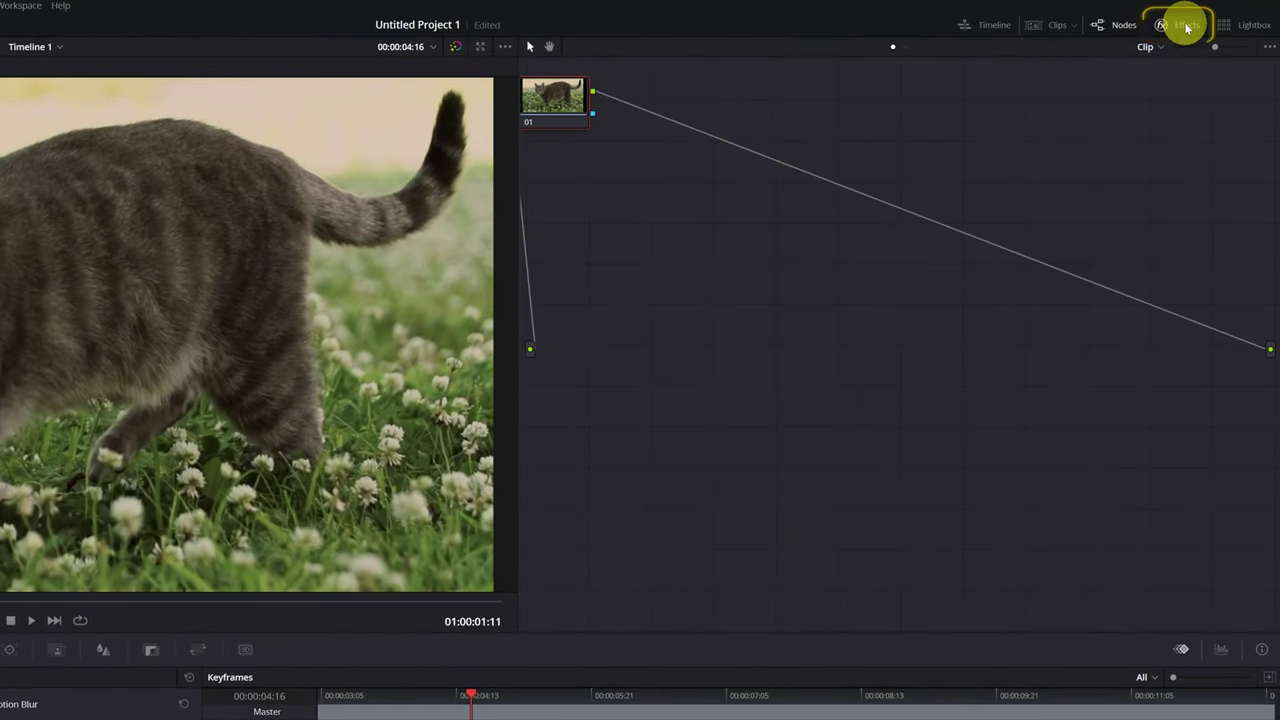
Search the effects library for 'sur' and select Surface Tracker.
click(1187, 28)
drag(1272, 67, 1260, 452)
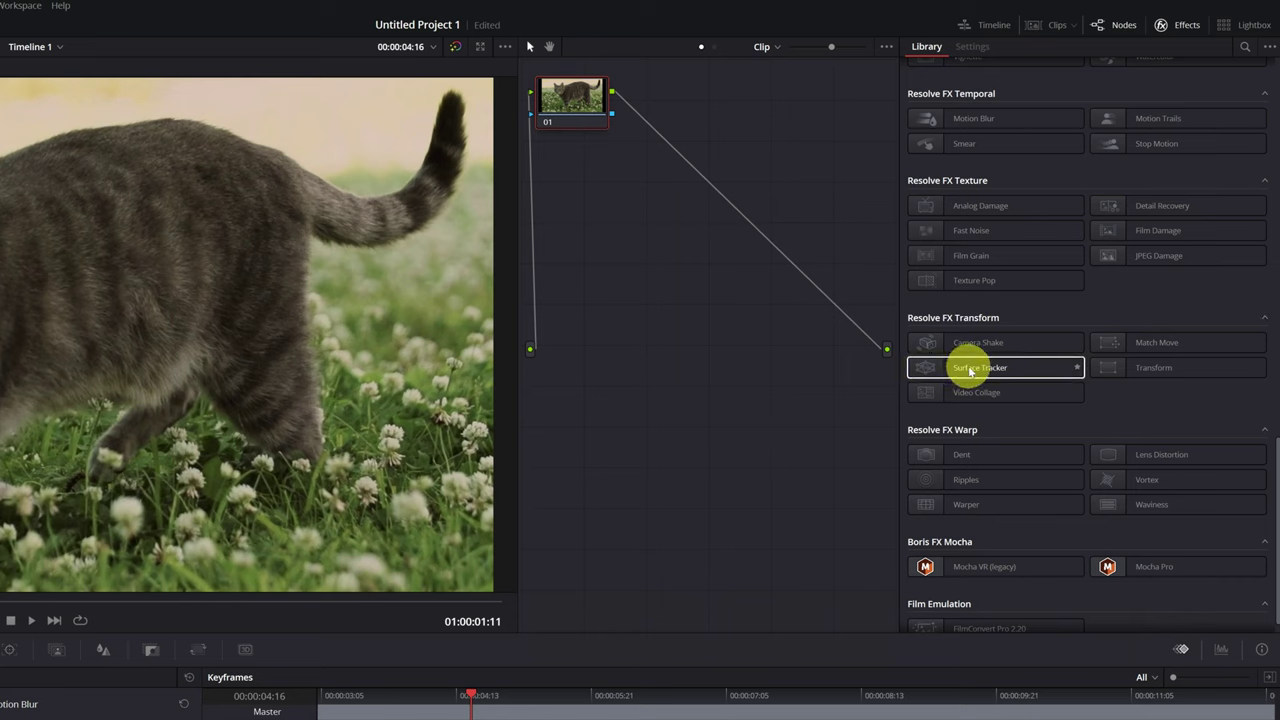
click(1244, 47)
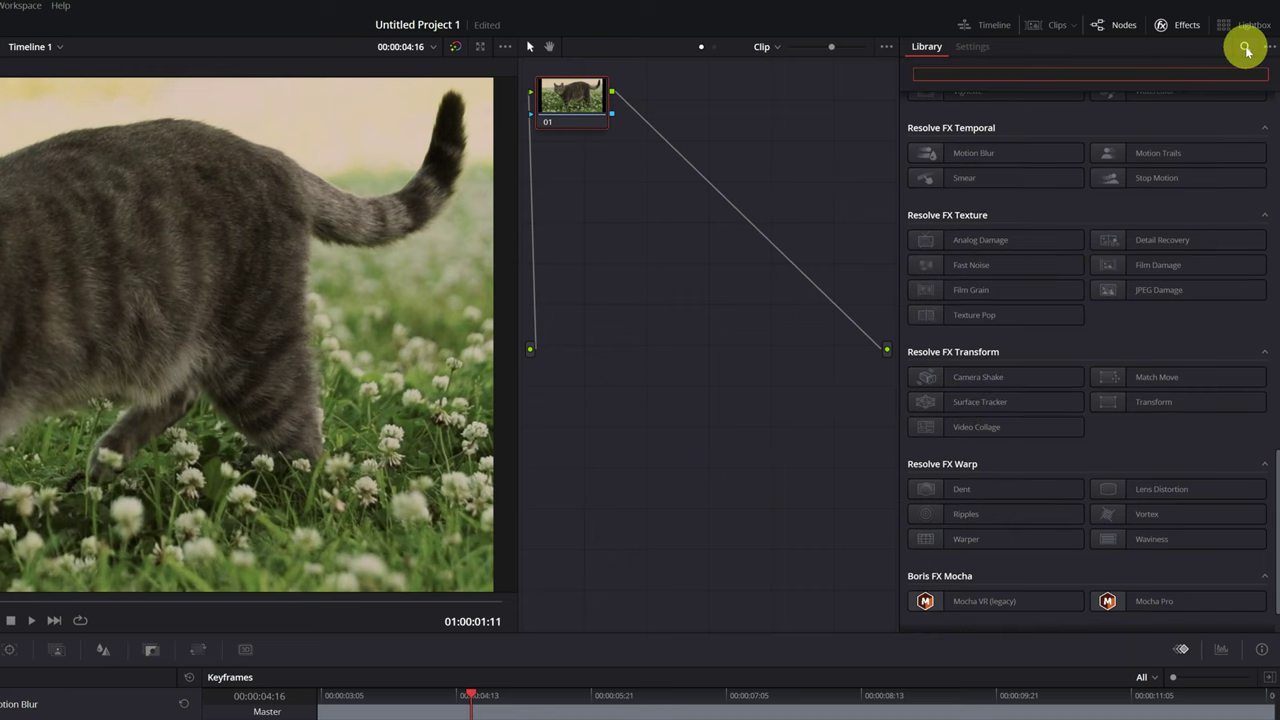
text(surface)
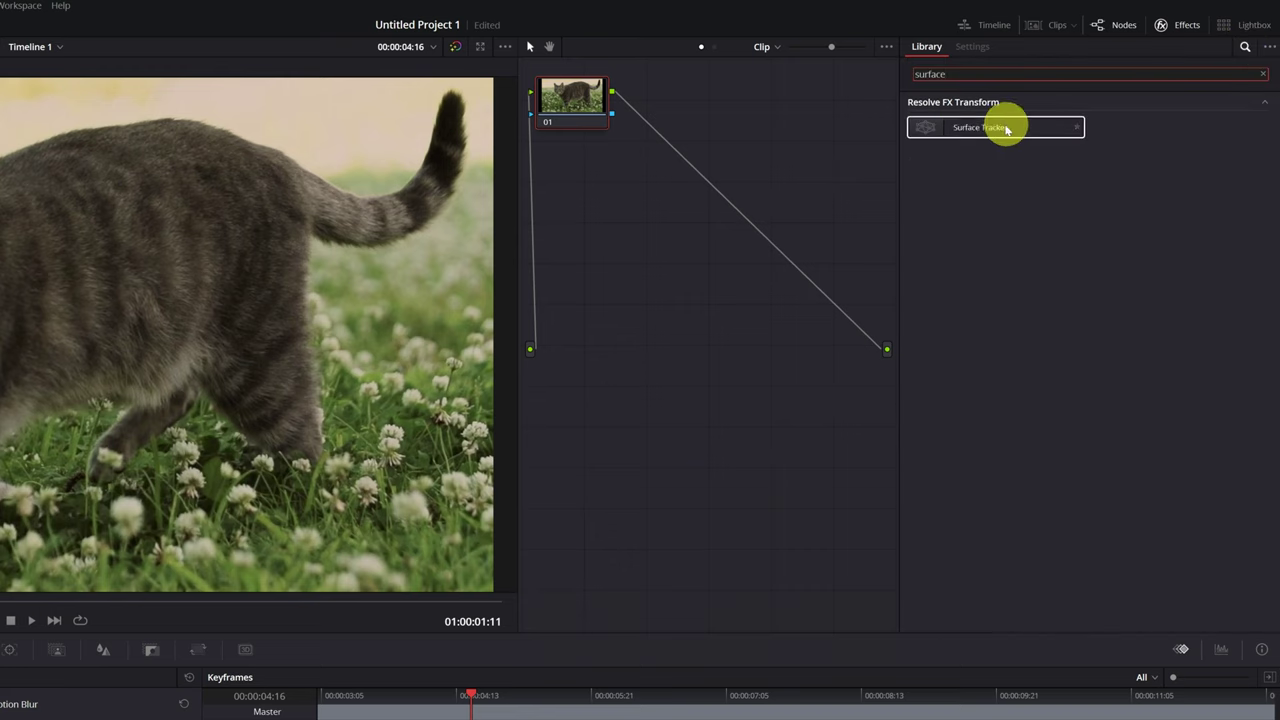
click(966, 128)
Drop Surface Tracker into the node graph, wire it between node 01 and the output, and align it.
drag(972, 129, 740, 195)
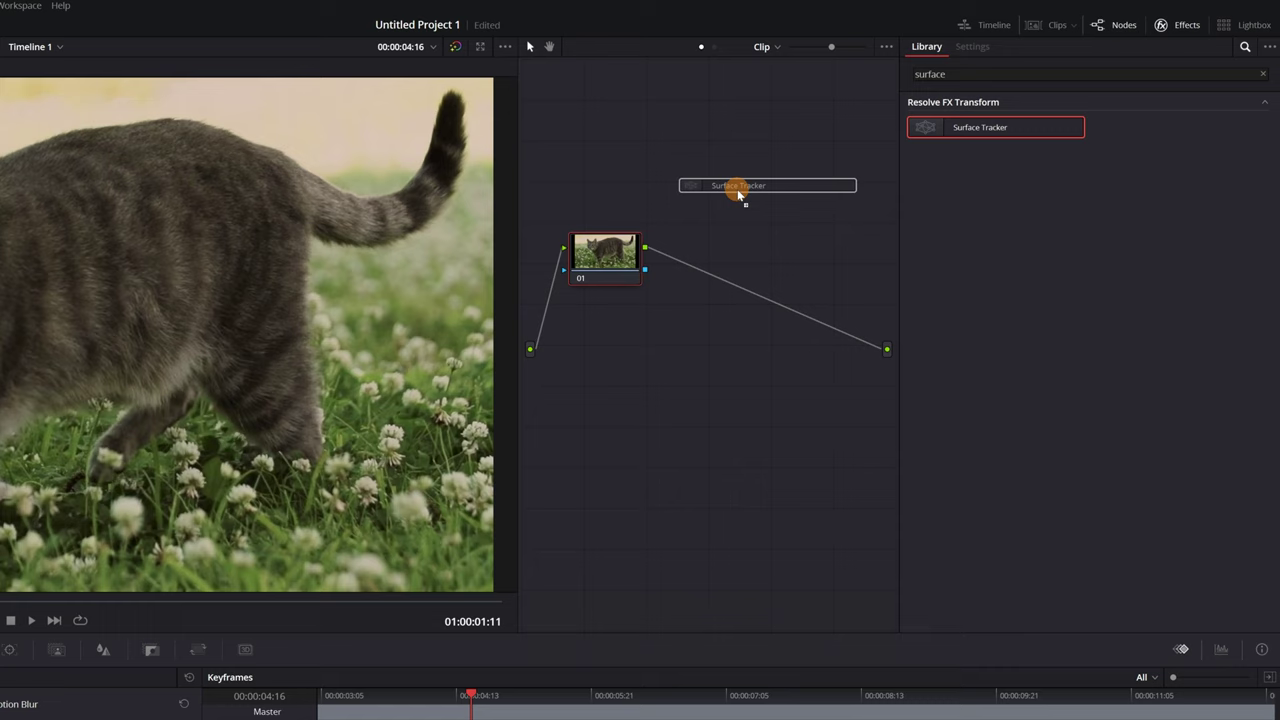
drag(738, 193, 737, 189)
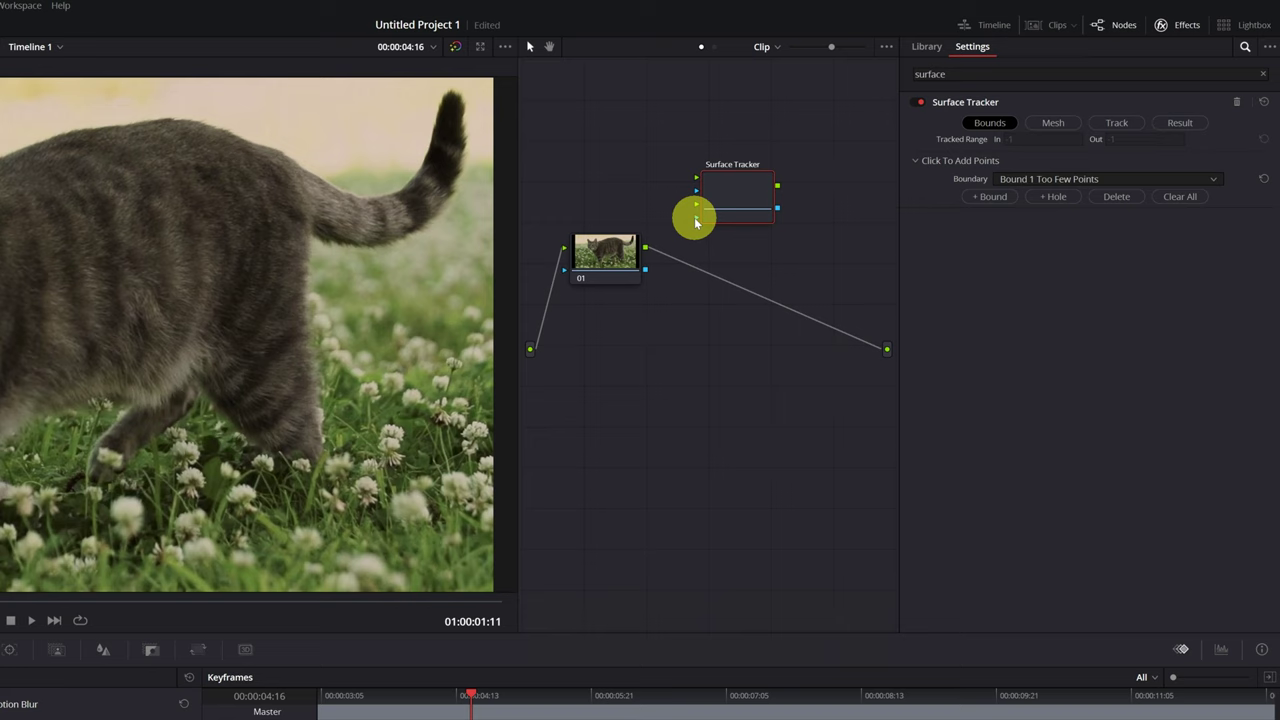
drag(878, 344, 697, 178)
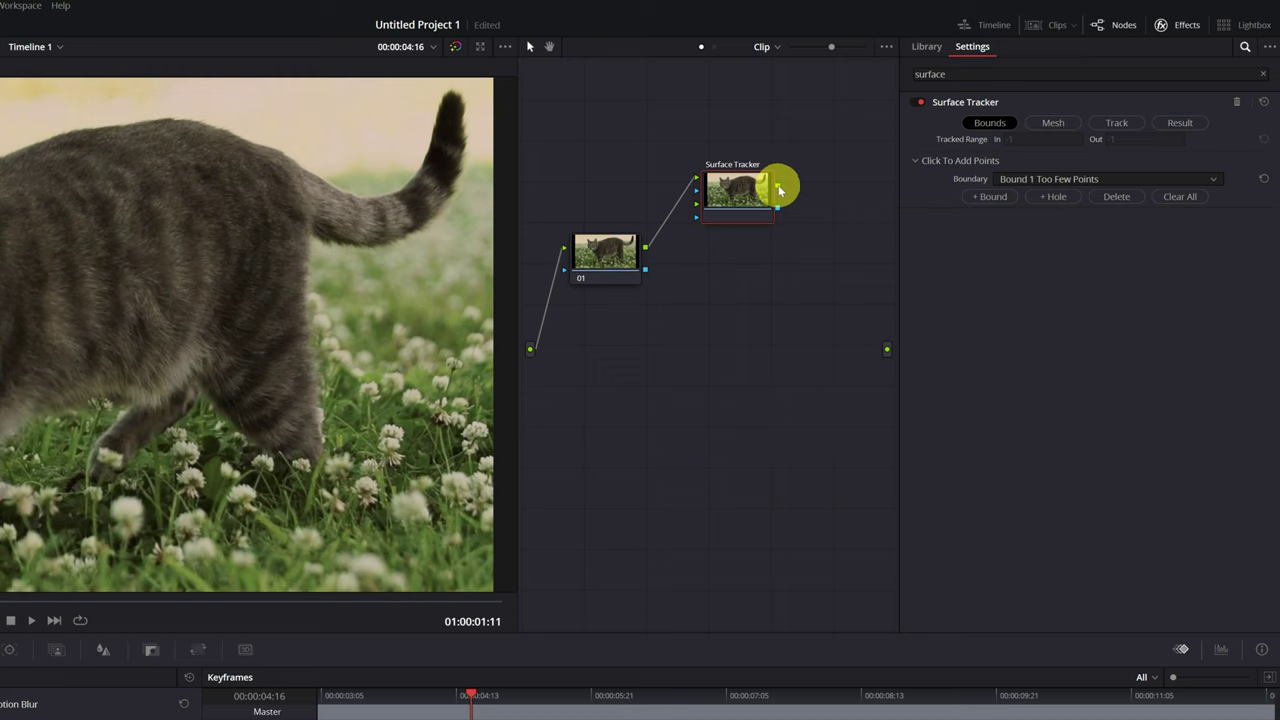
drag(800, 236, 889, 350)
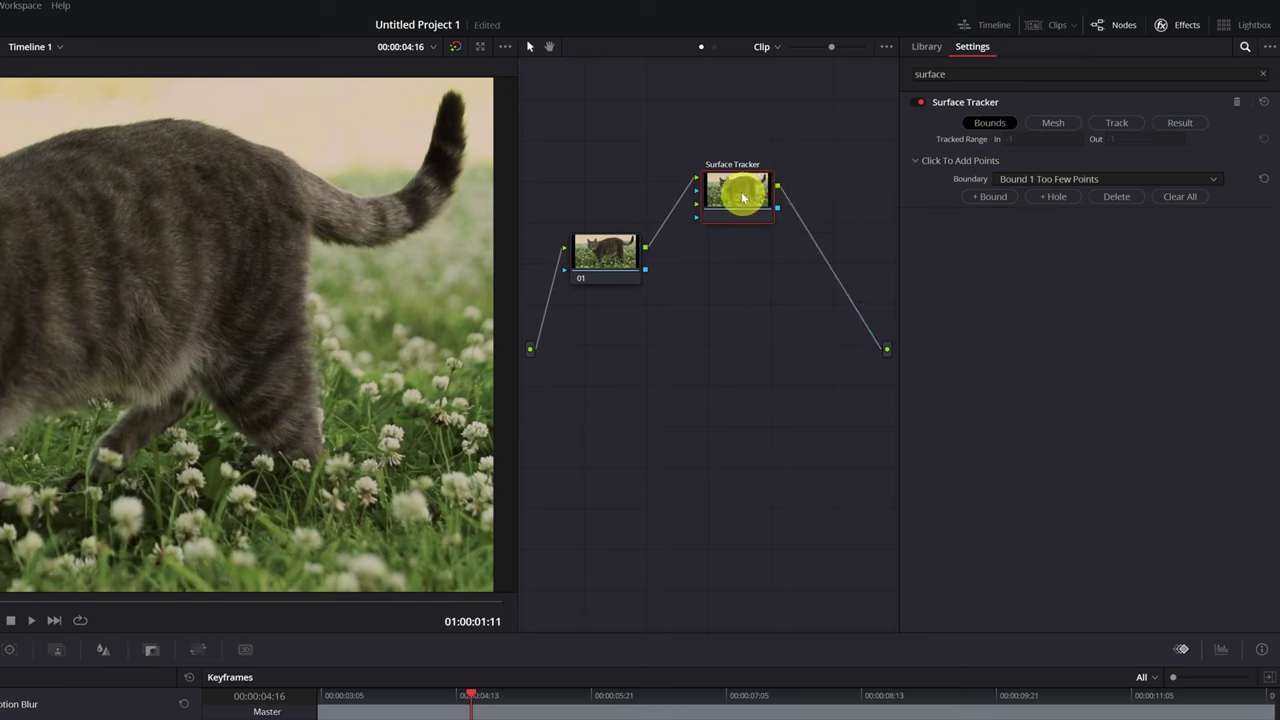
drag(738, 197, 739, 257)
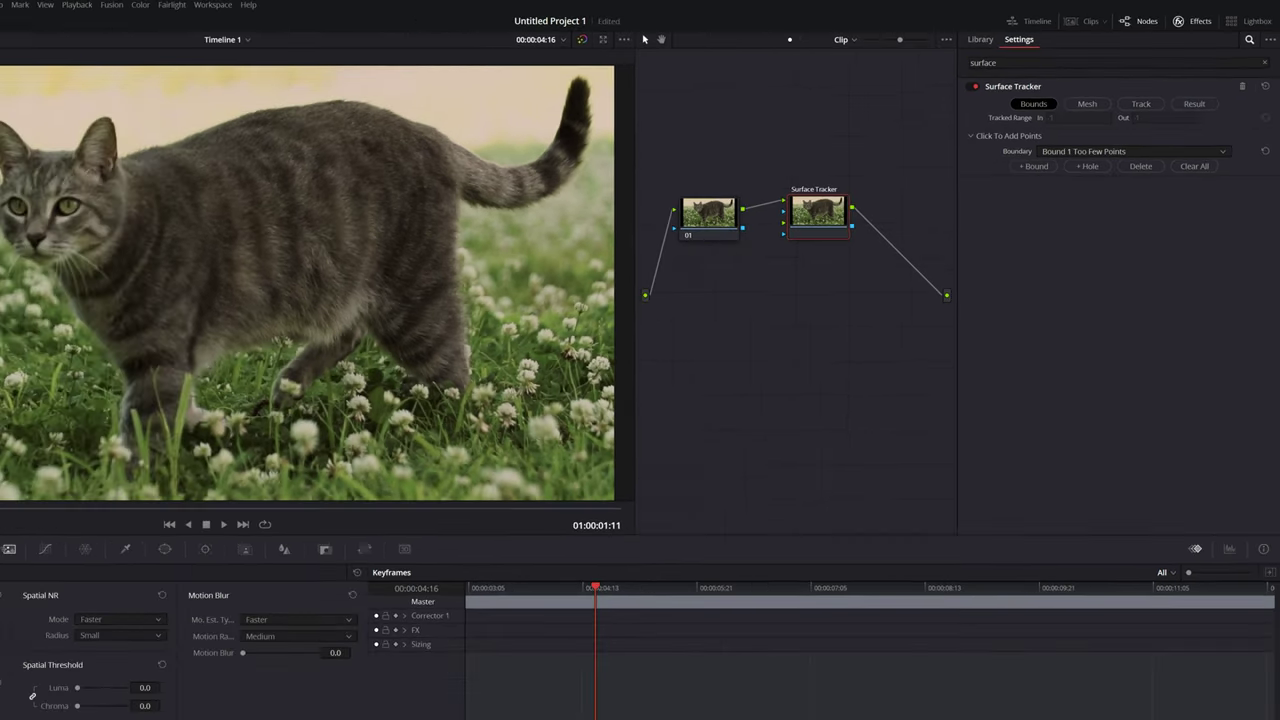
Scrub to 01:00:03:00 and place boundary points along the cat's back.
click(1, 609)
drag(127, 453, 240, 449)
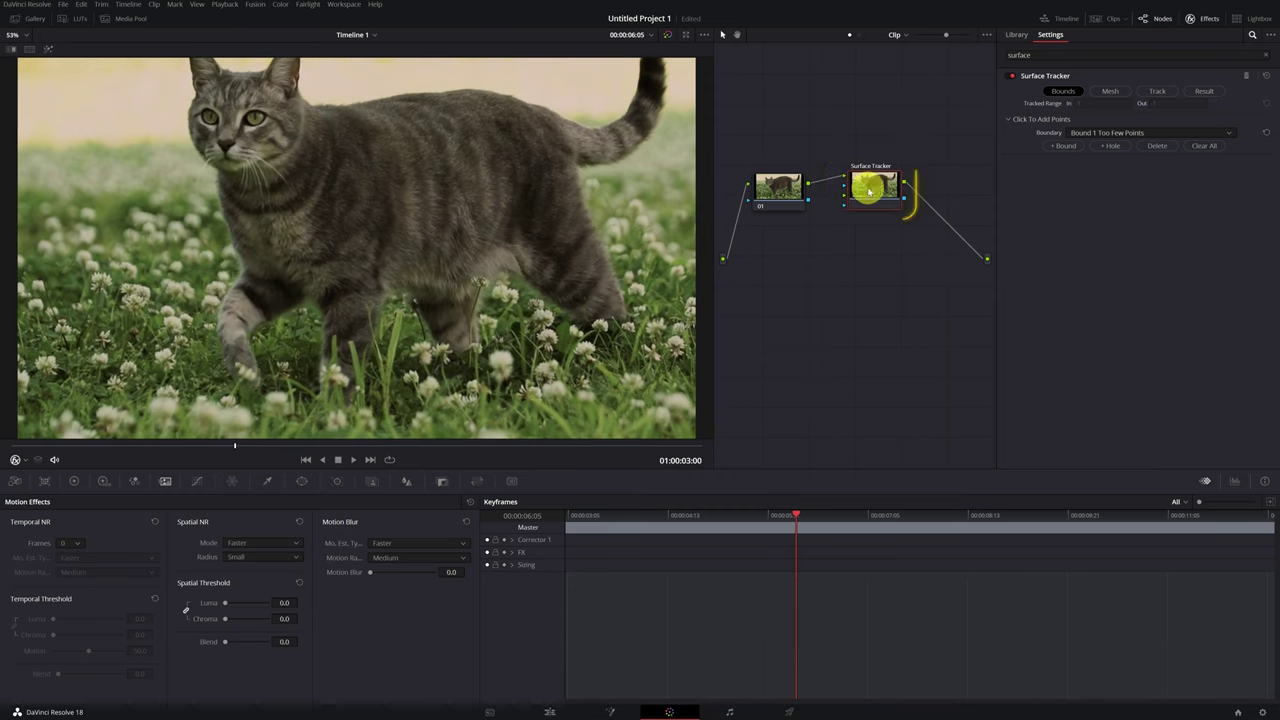
click(384, 151)
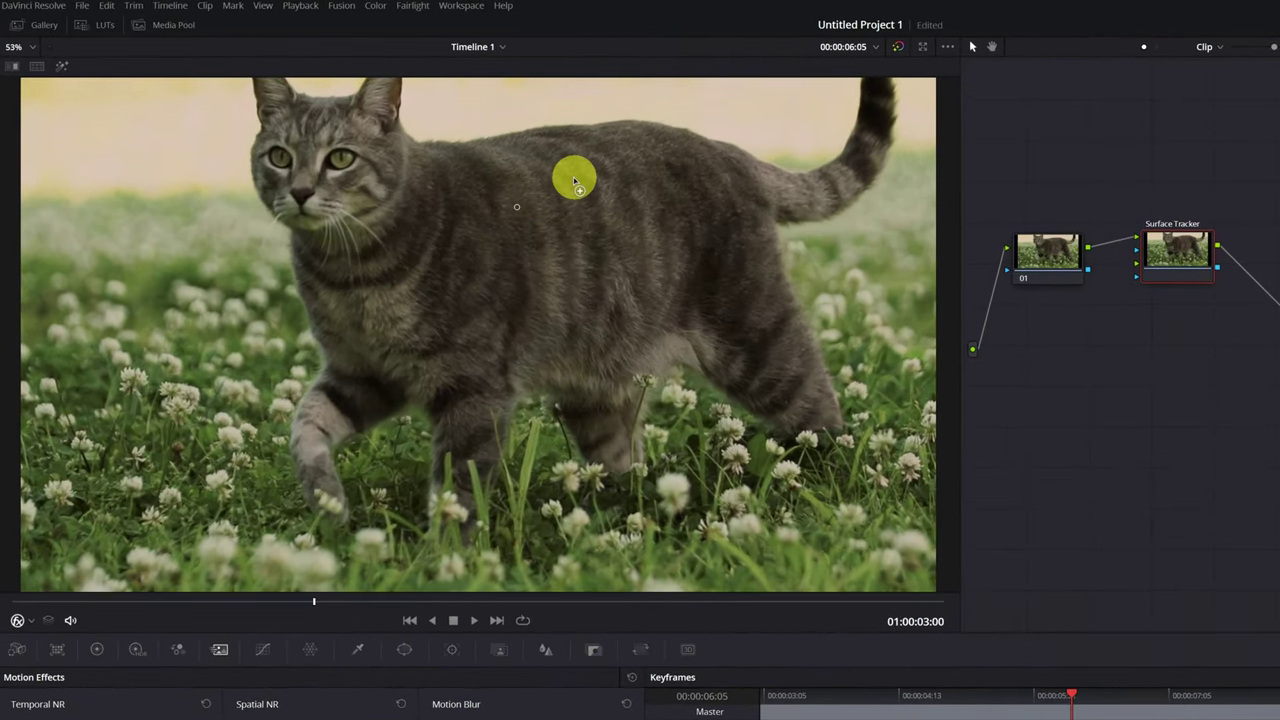
click(574, 177)
click(666, 173)
click(711, 191)
Continue the boundary down the cat's side and belly and close it around the torso.
click(726, 242)
click(718, 294)
click(692, 335)
click(612, 351)
click(535, 352)
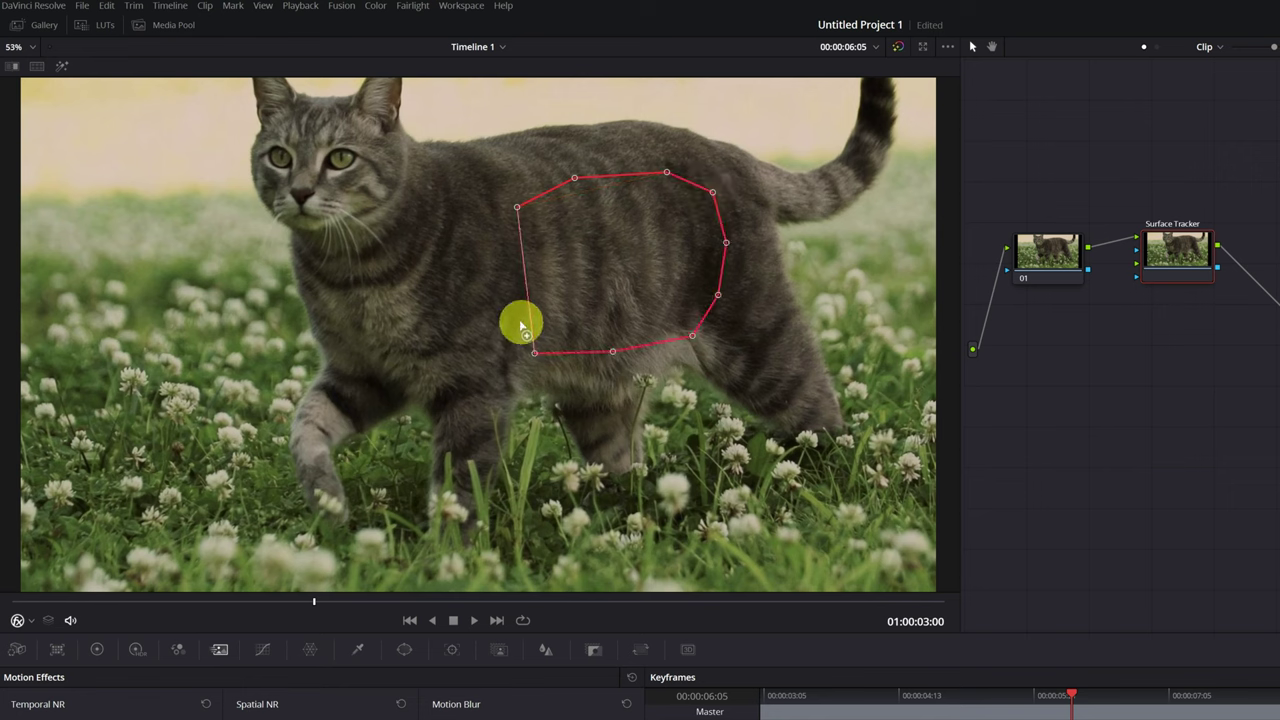
click(516, 243)
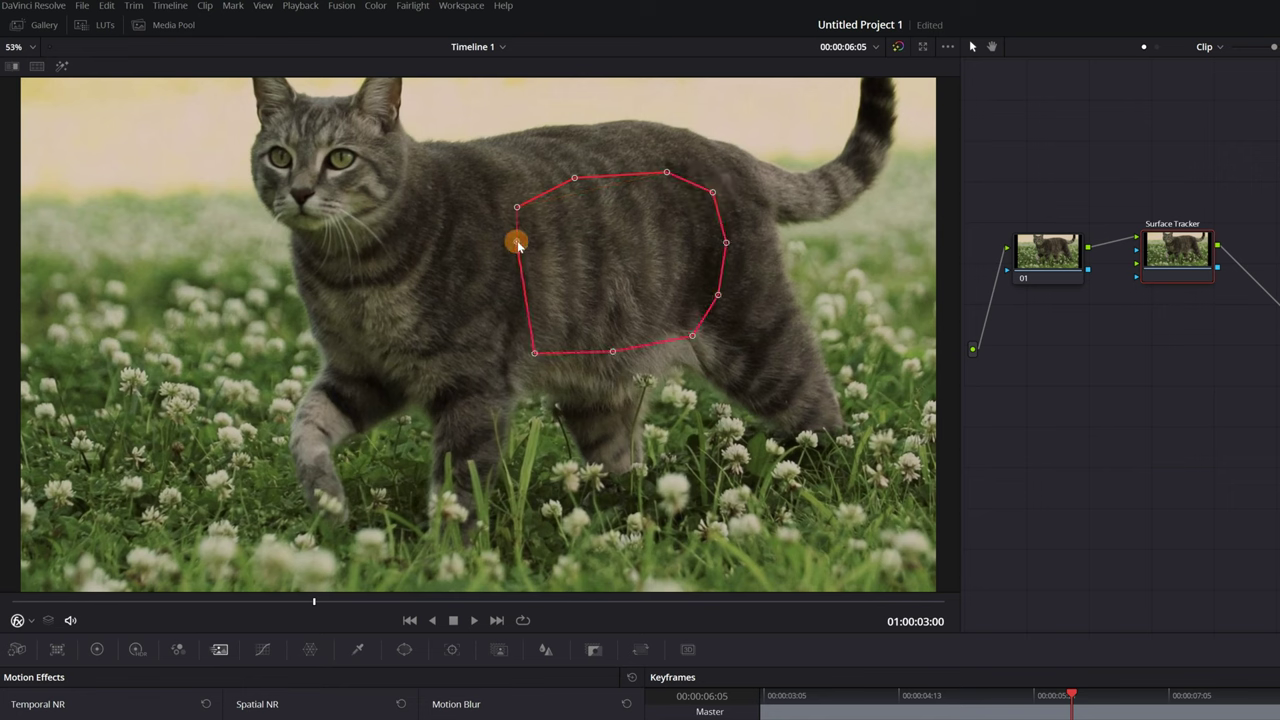
Adjust the boundary's bottom-left corner and left points near the chest.
drag(533, 350, 515, 345)
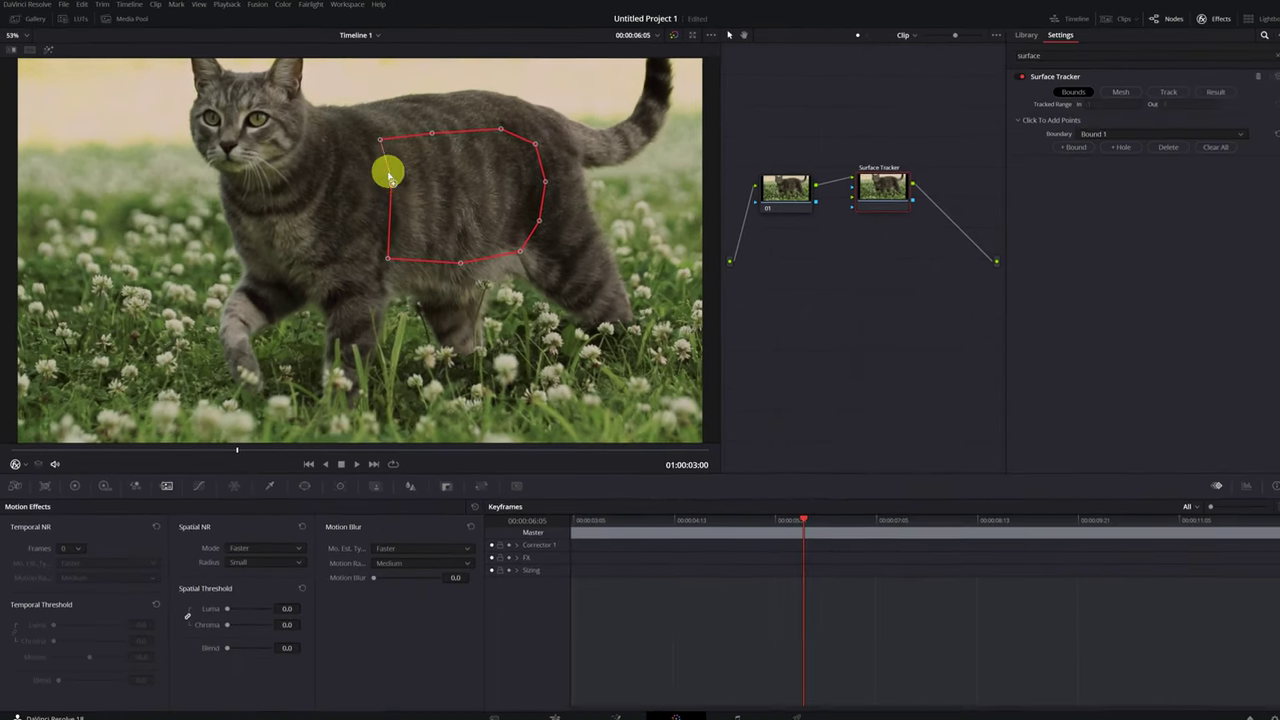
drag(520, 240, 481, 216)
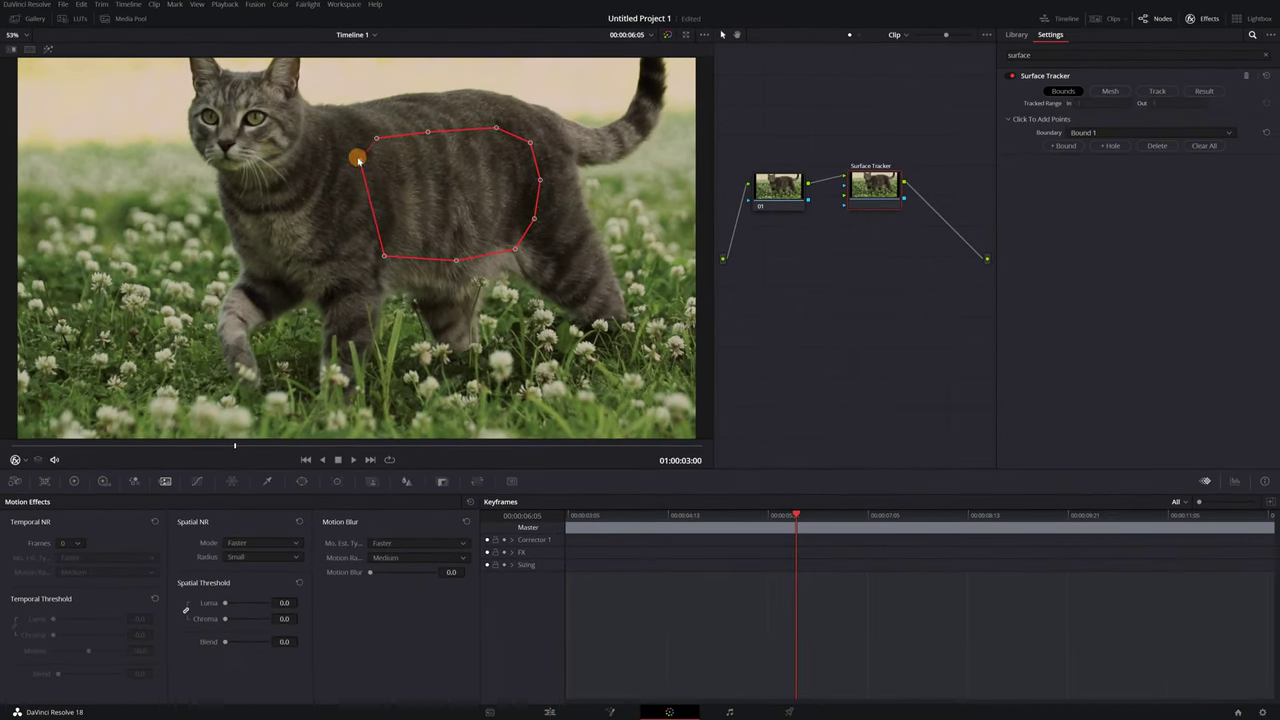
drag(358, 158, 364, 160)
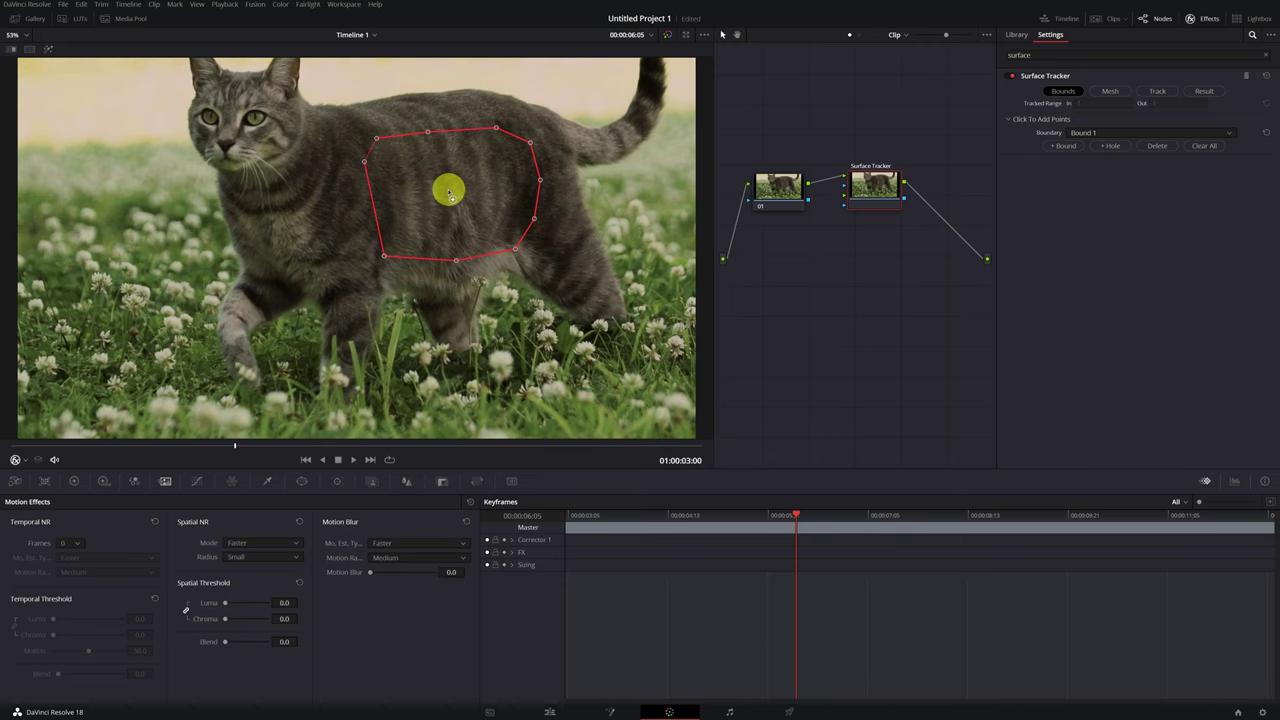
Generate the tracking mesh in the Mesh tab and zoom the viewer in on it.
click(1113, 92)
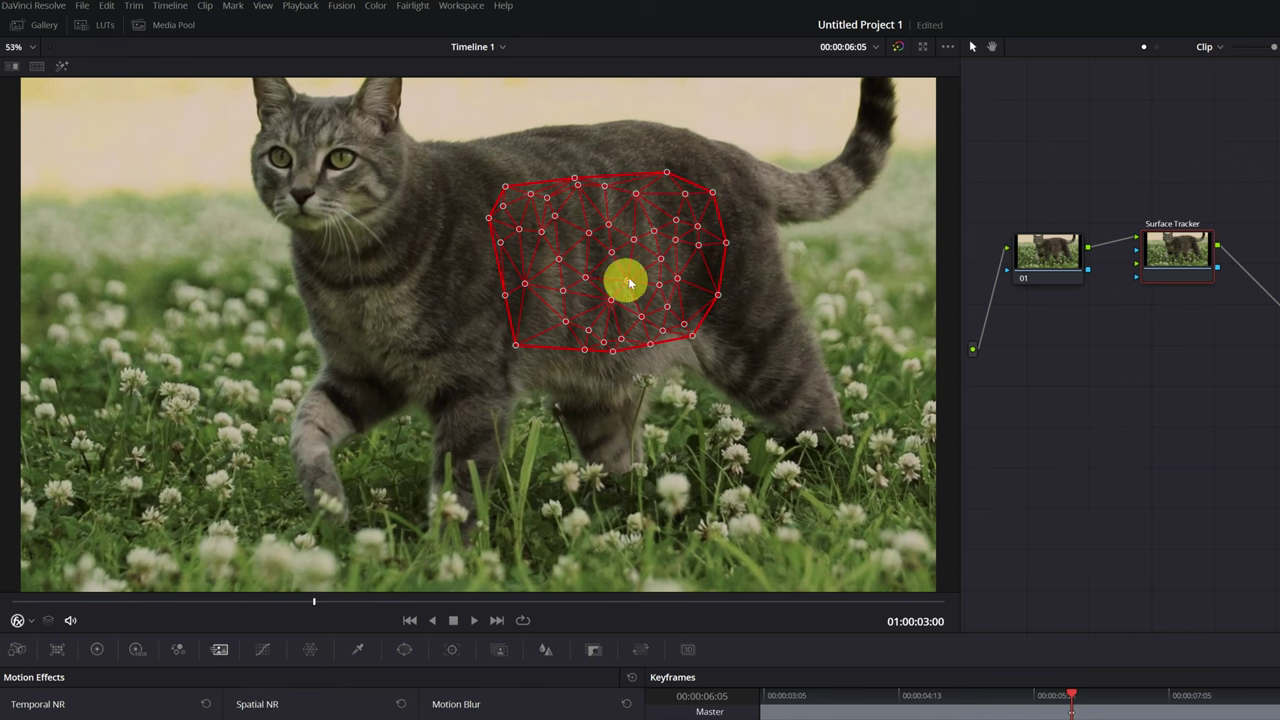
scroll(651, 271, up, 2)
scroll(695, 285, up, 1)
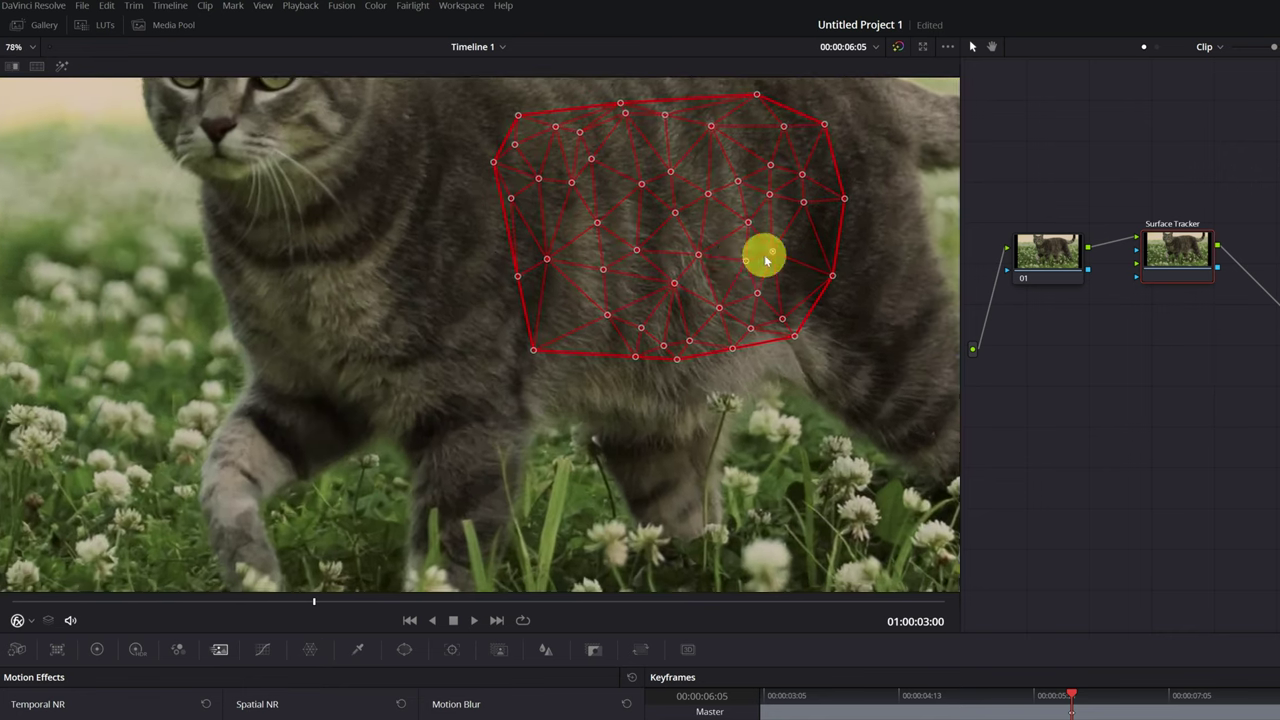
drag(763, 251, 534, 343)
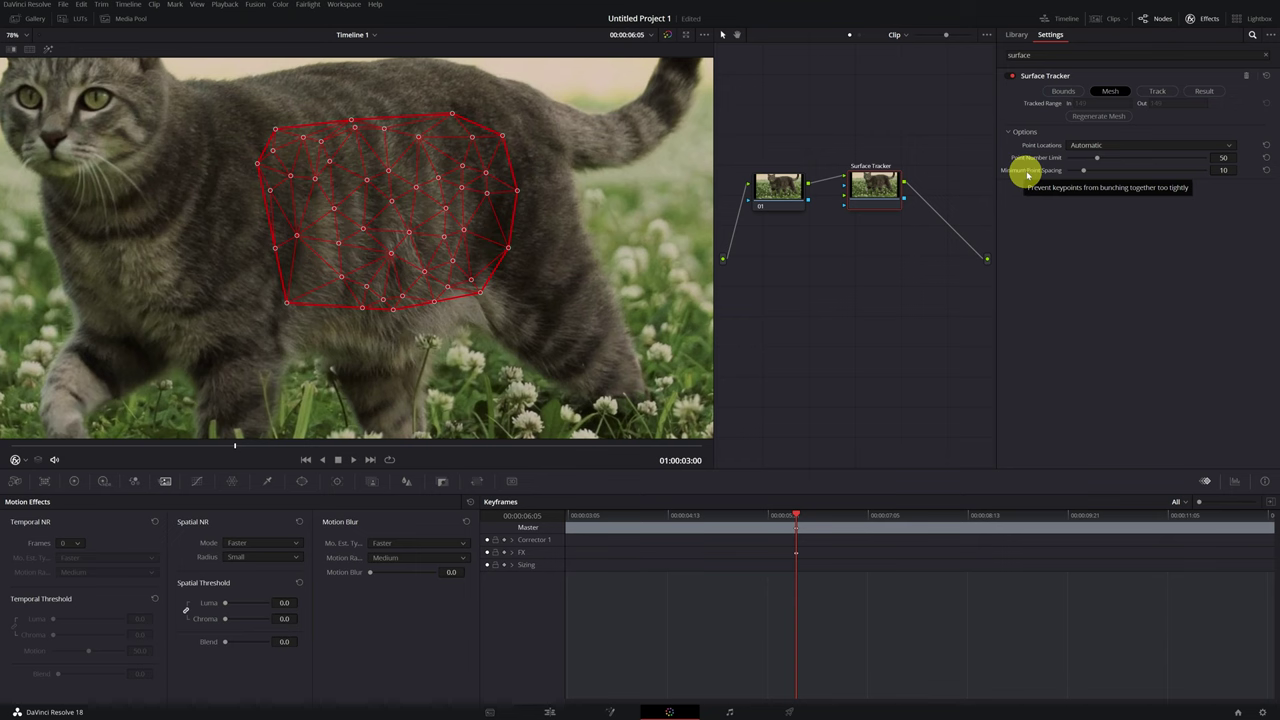
Set the mesh Point Number Limit to 70.
click(1241, 156)
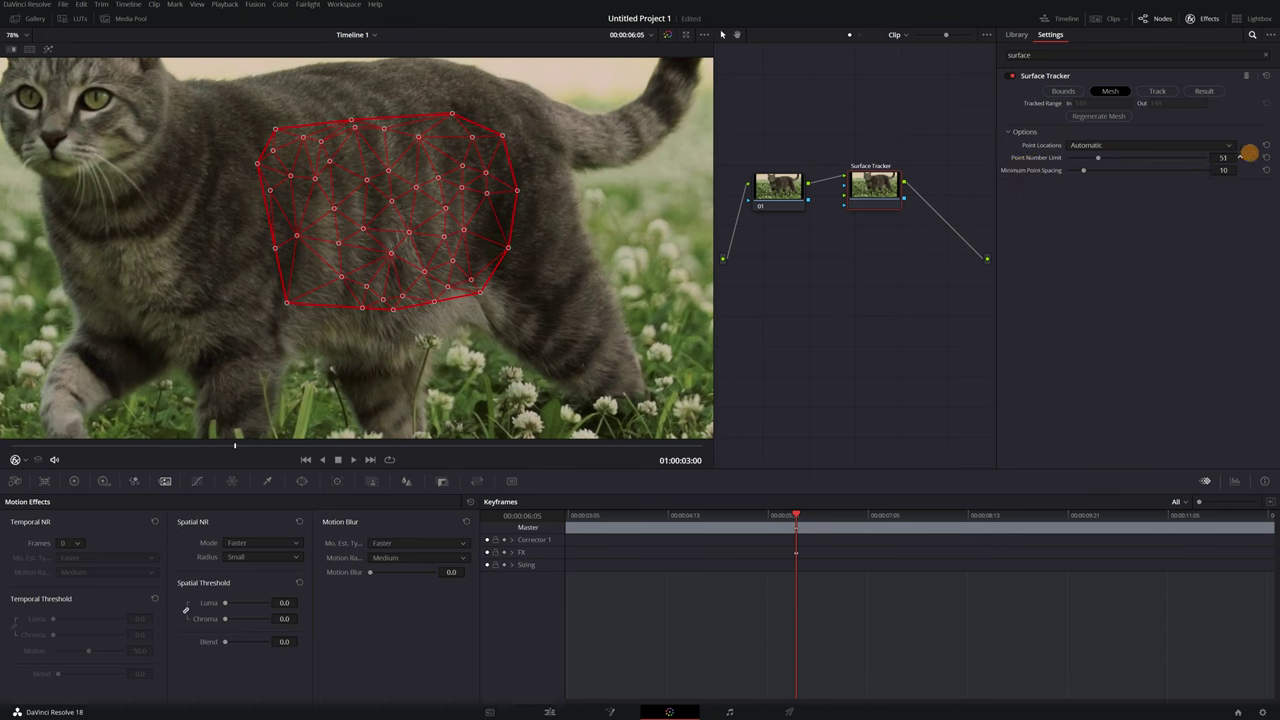
drag(1245, 156, 1275, 152)
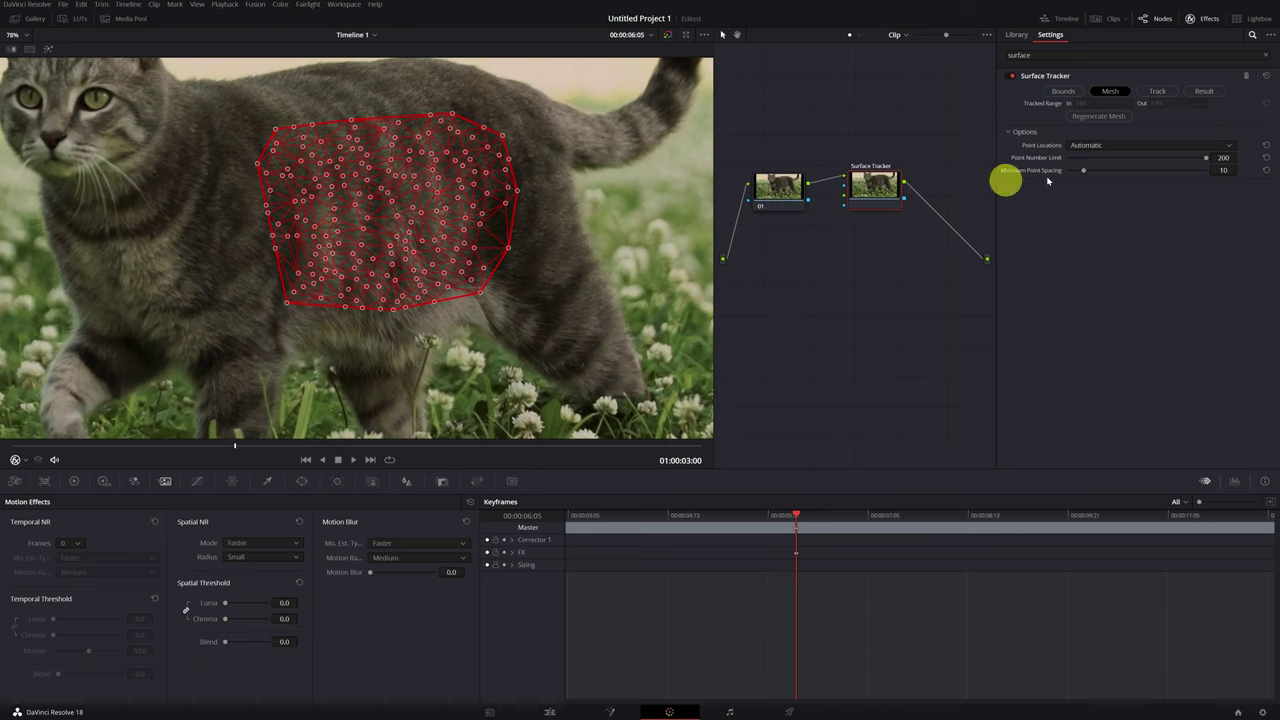
click(1268, 160)
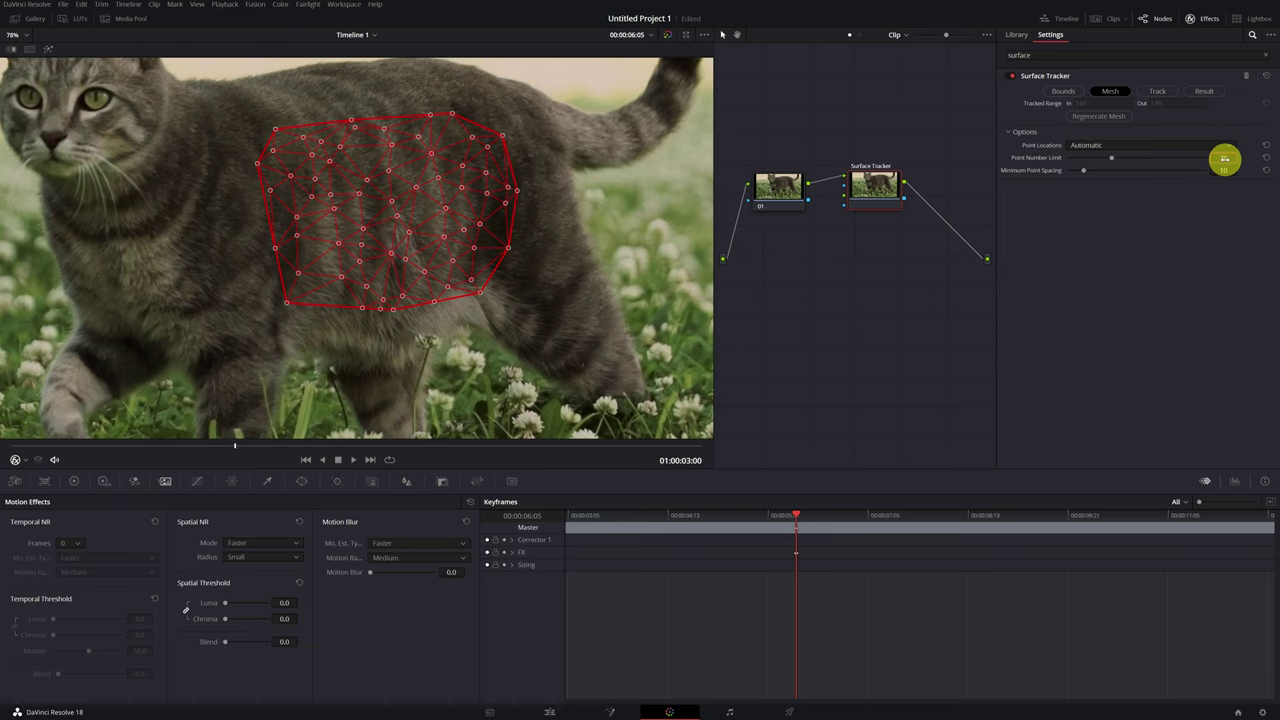
Set tracking quality to Better, track the mesh forward then reverse, and check a later frame.
click(1156, 92)
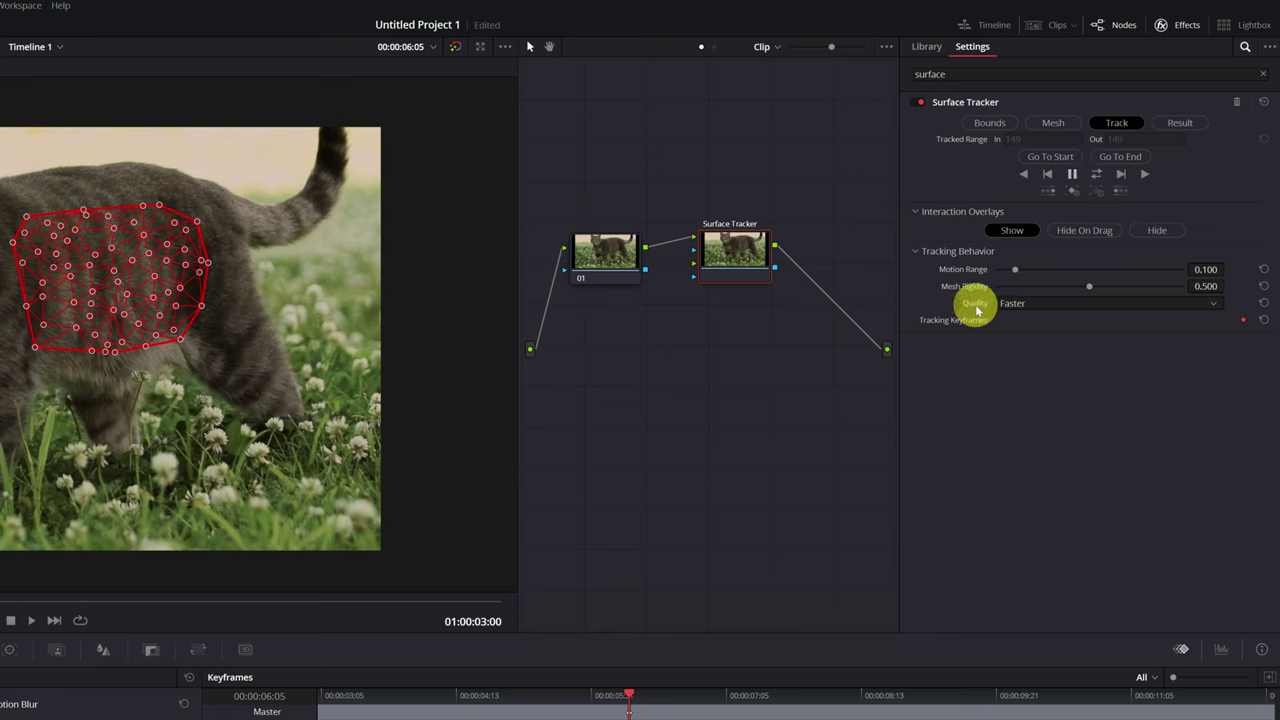
click(1217, 312)
click(1028, 340)
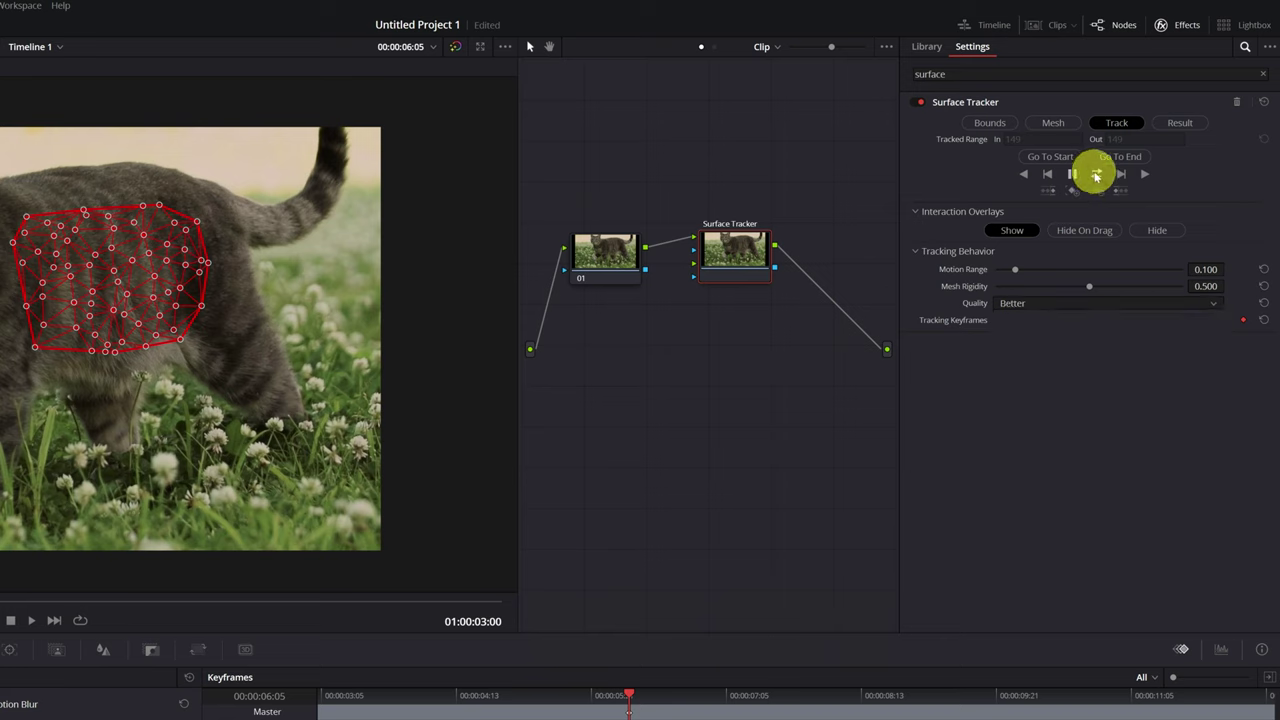
click(1096, 175)
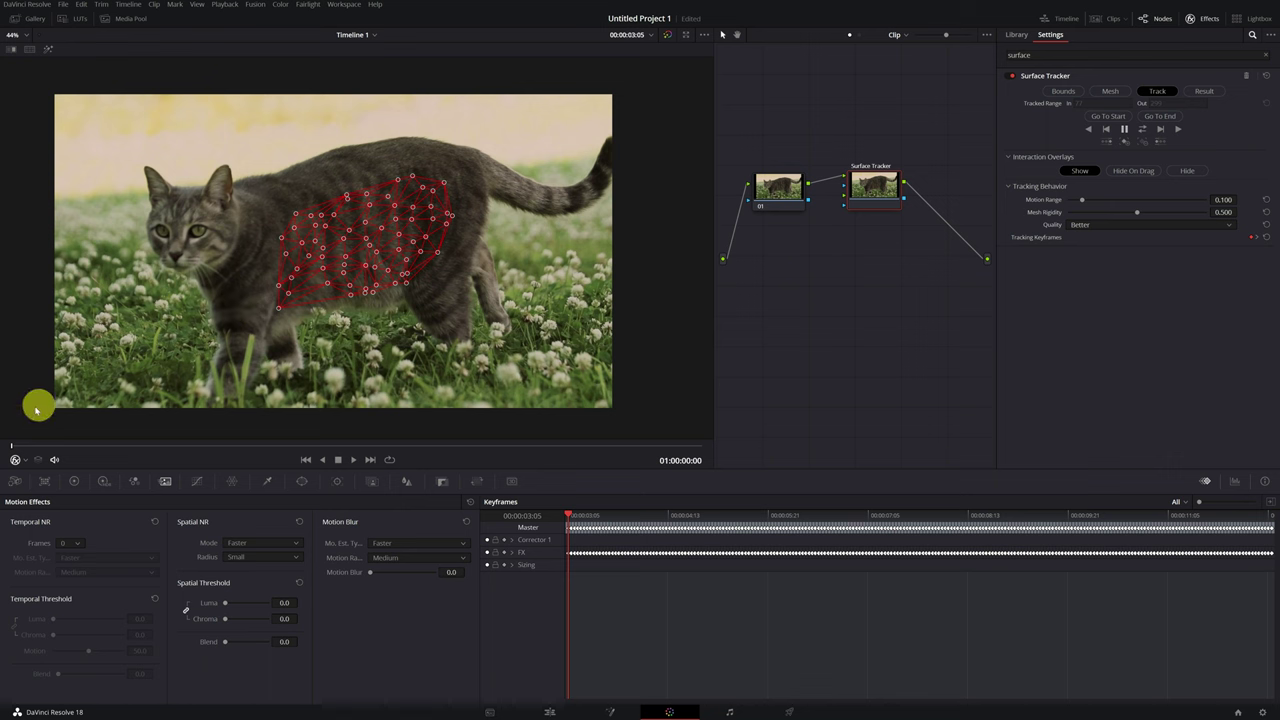
drag(17, 443, 99, 452)
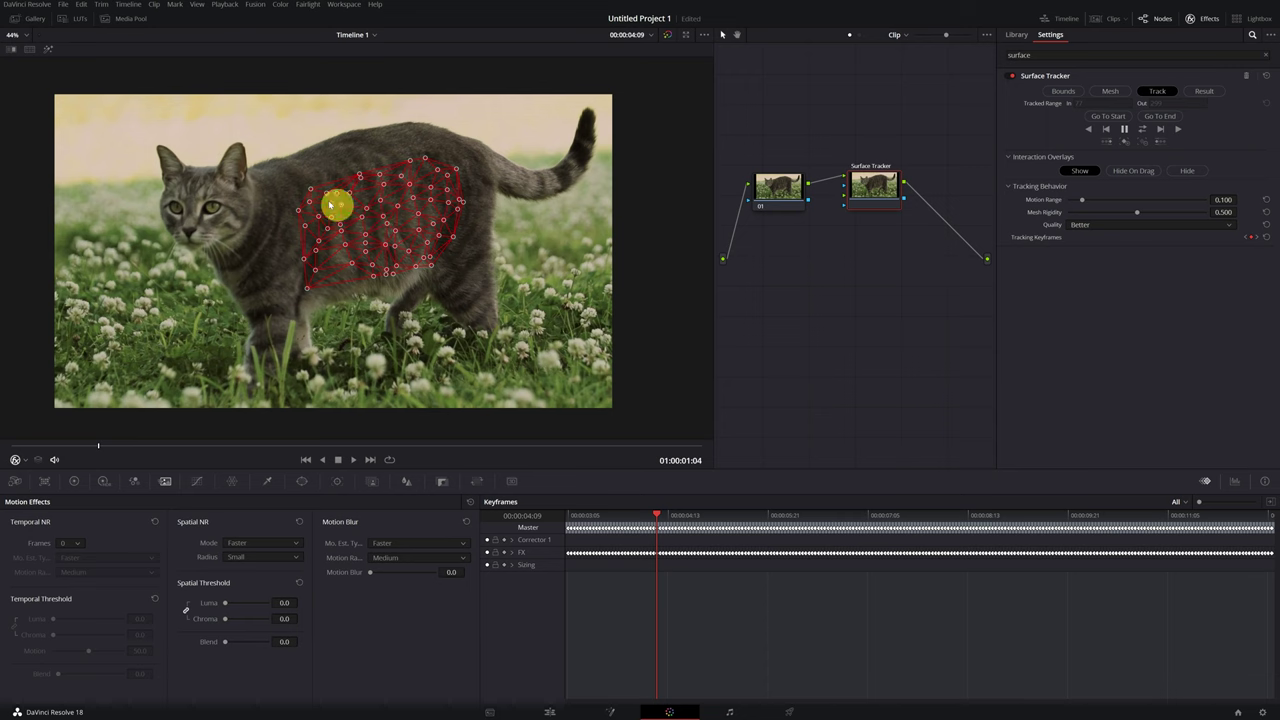
Add the DaVinci Resolve icon PNG from the Media Pool as an Ext. Matte node feeding Surface Tracker.
click(125, 19)
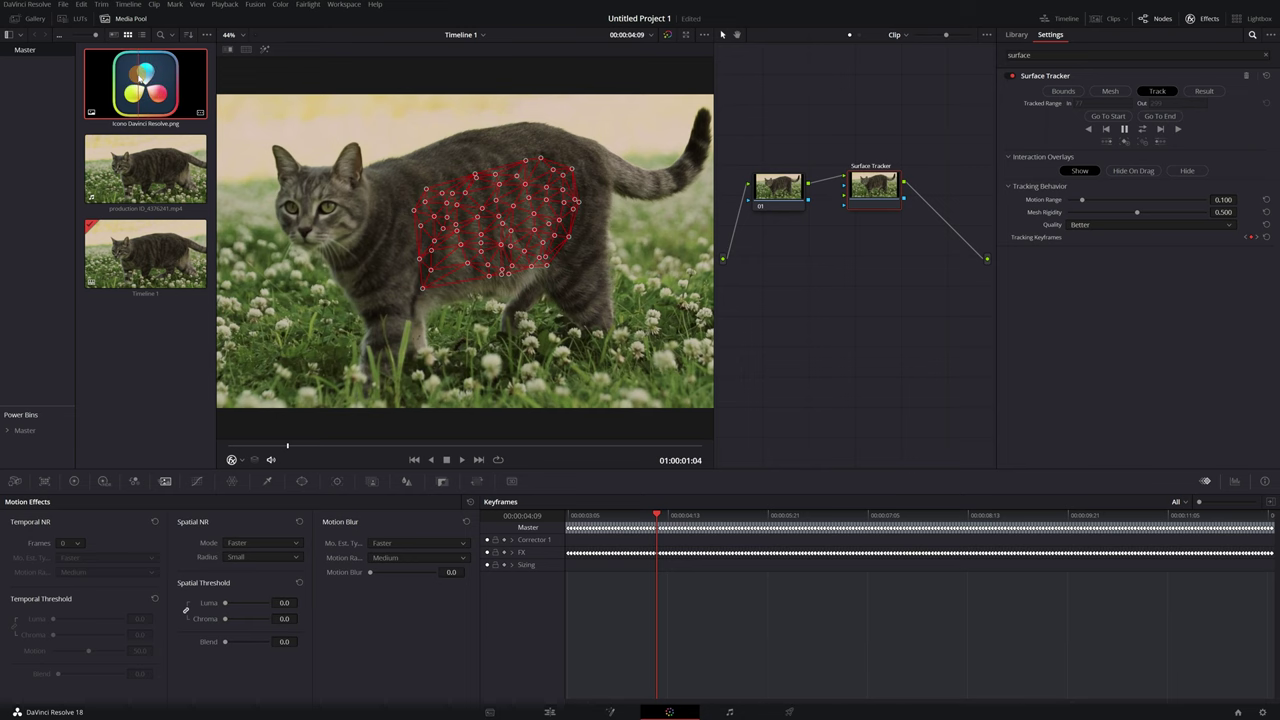
drag(141, 75, 785, 292)
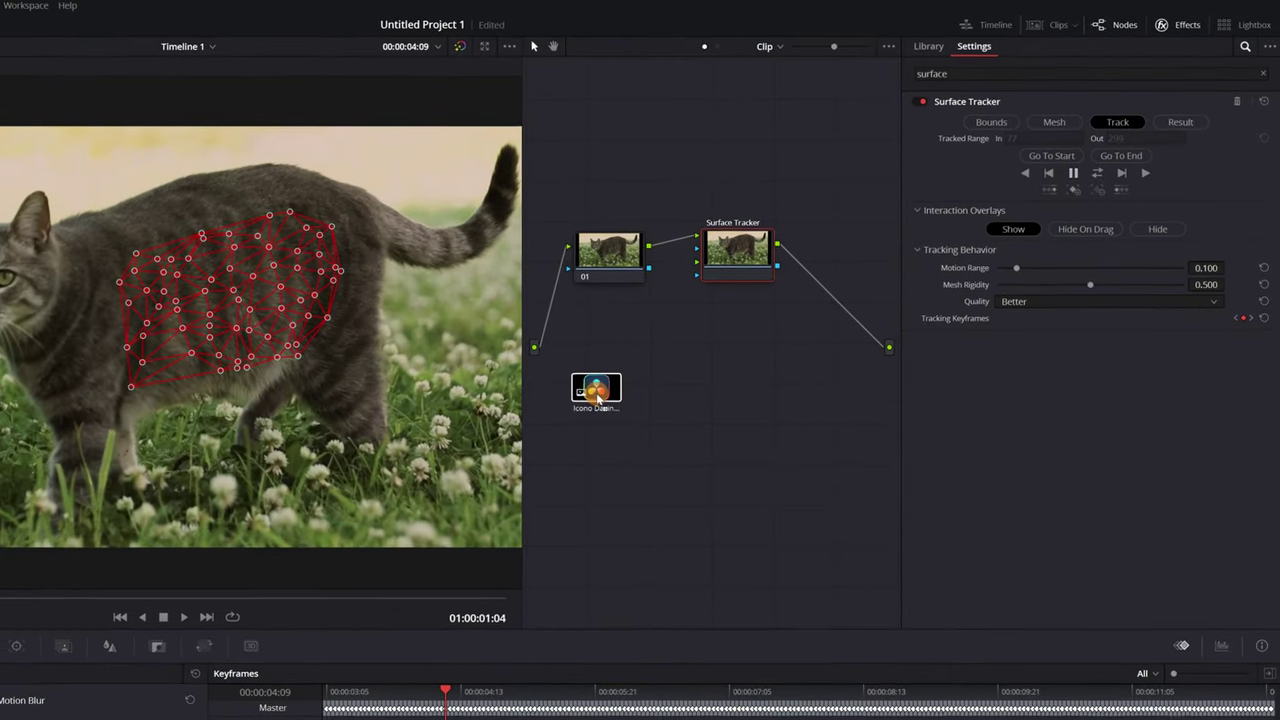
click(755, 305)
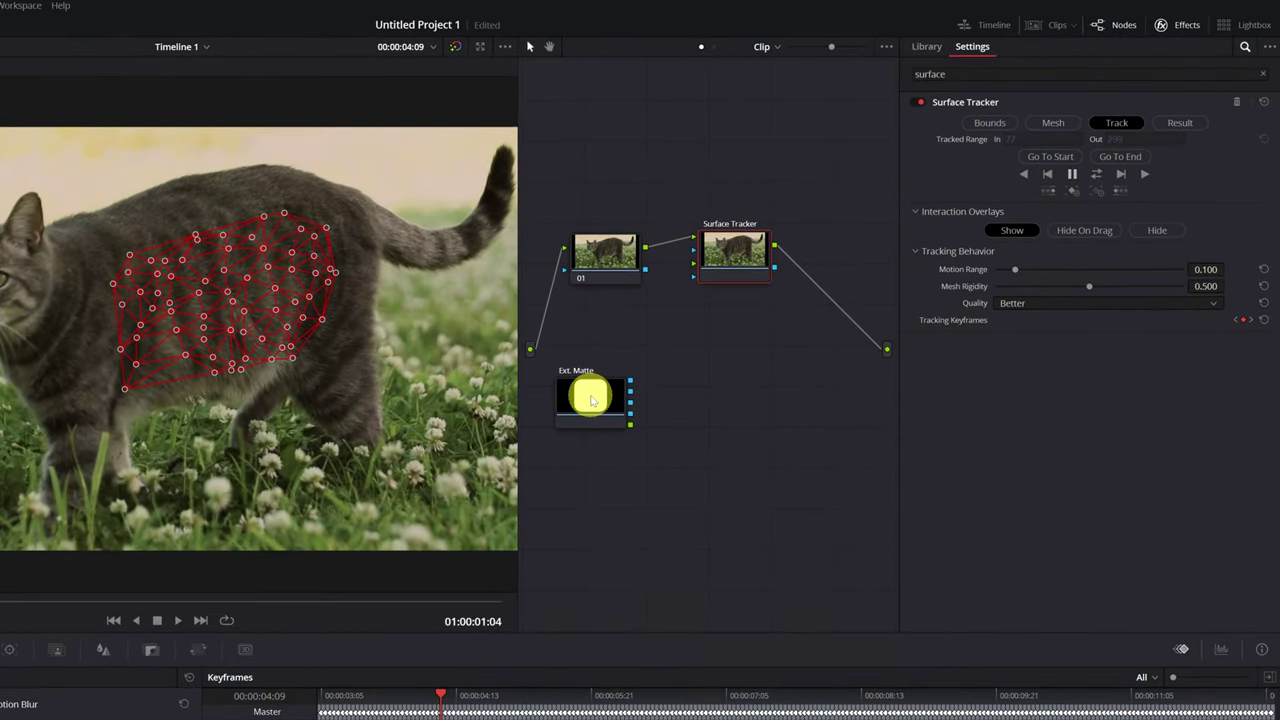
click(571, 377)
click(631, 424)
drag(632, 424, 693, 268)
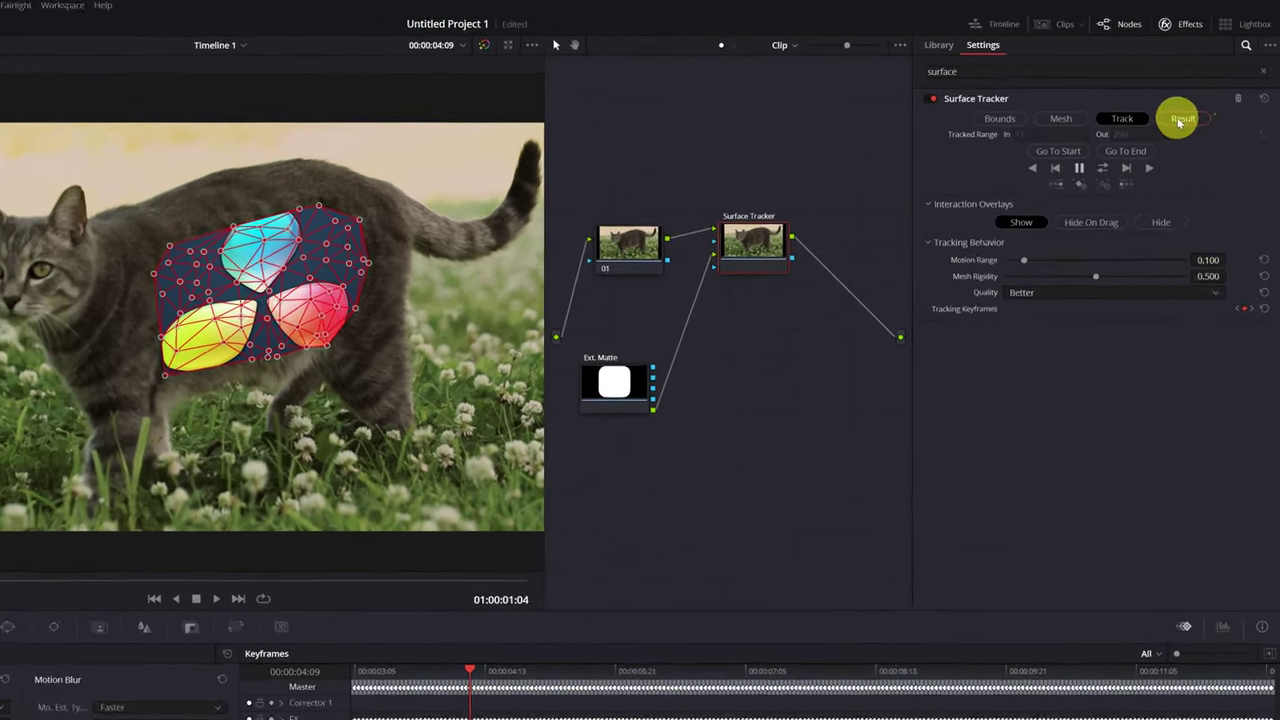
Show the Surface Tracker result, expand Overlay Placement, and reveal the Positioning choices.
click(1180, 120)
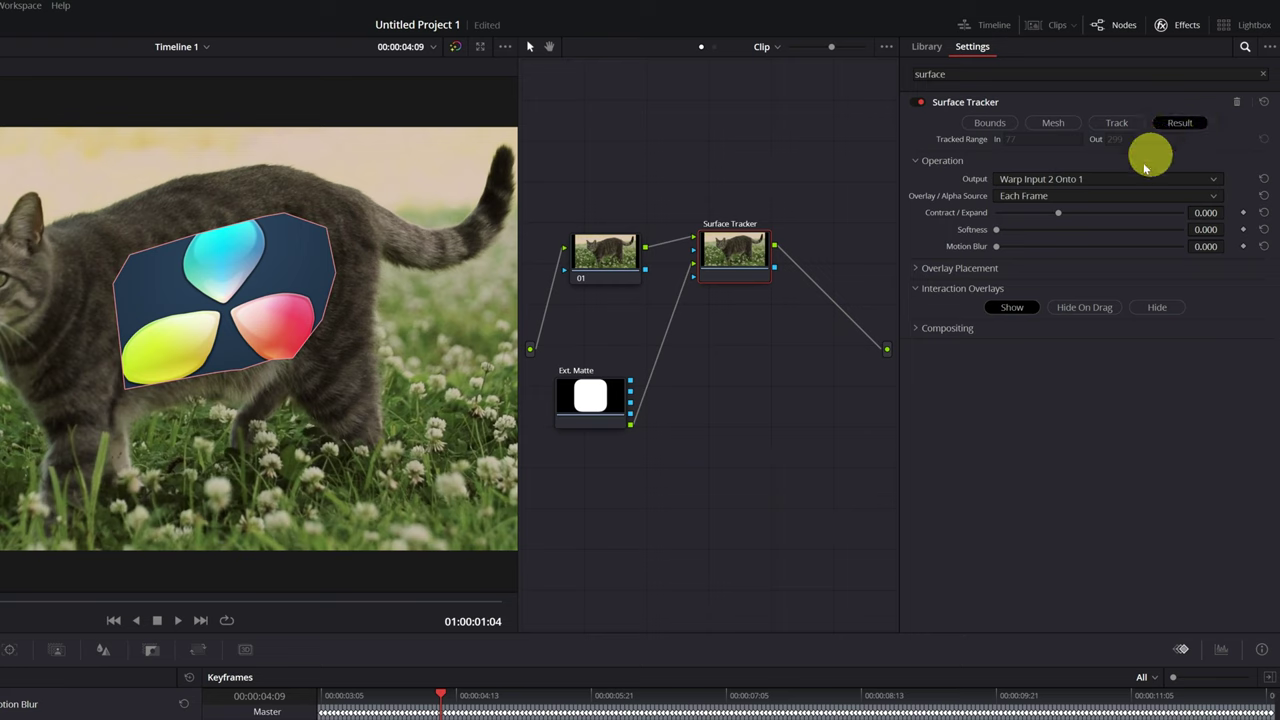
click(916, 269)
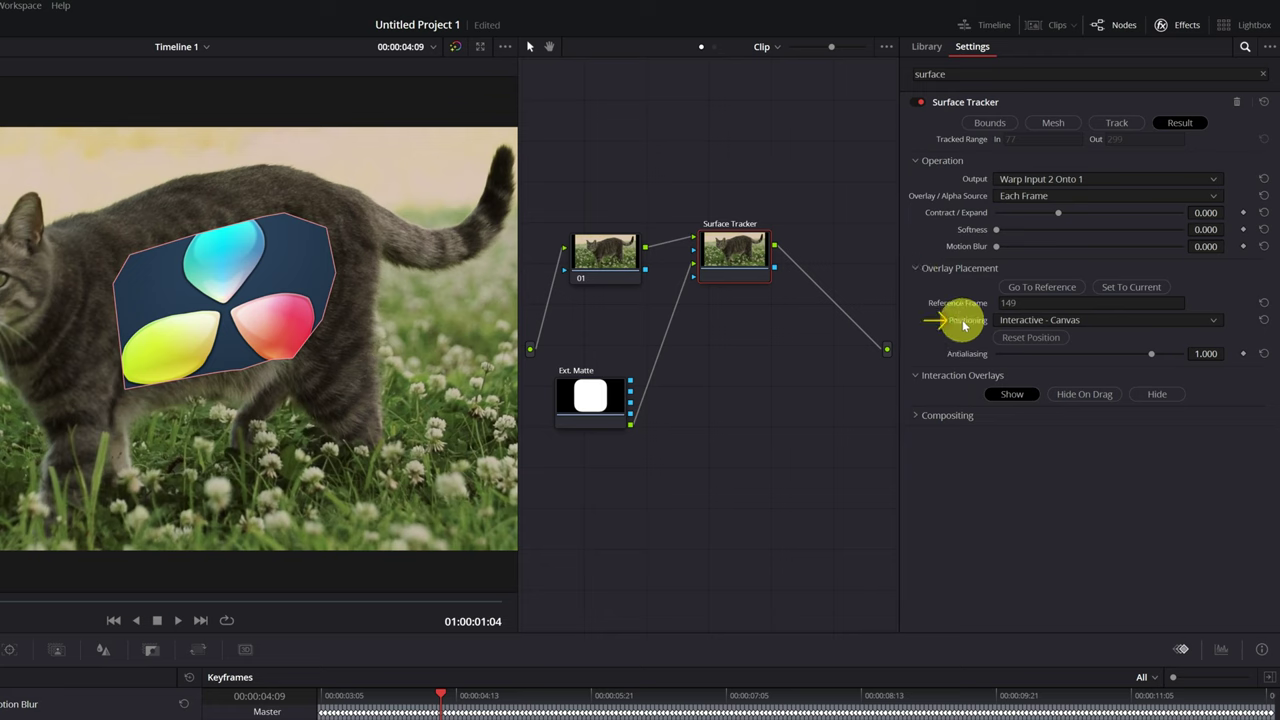
click(1214, 320)
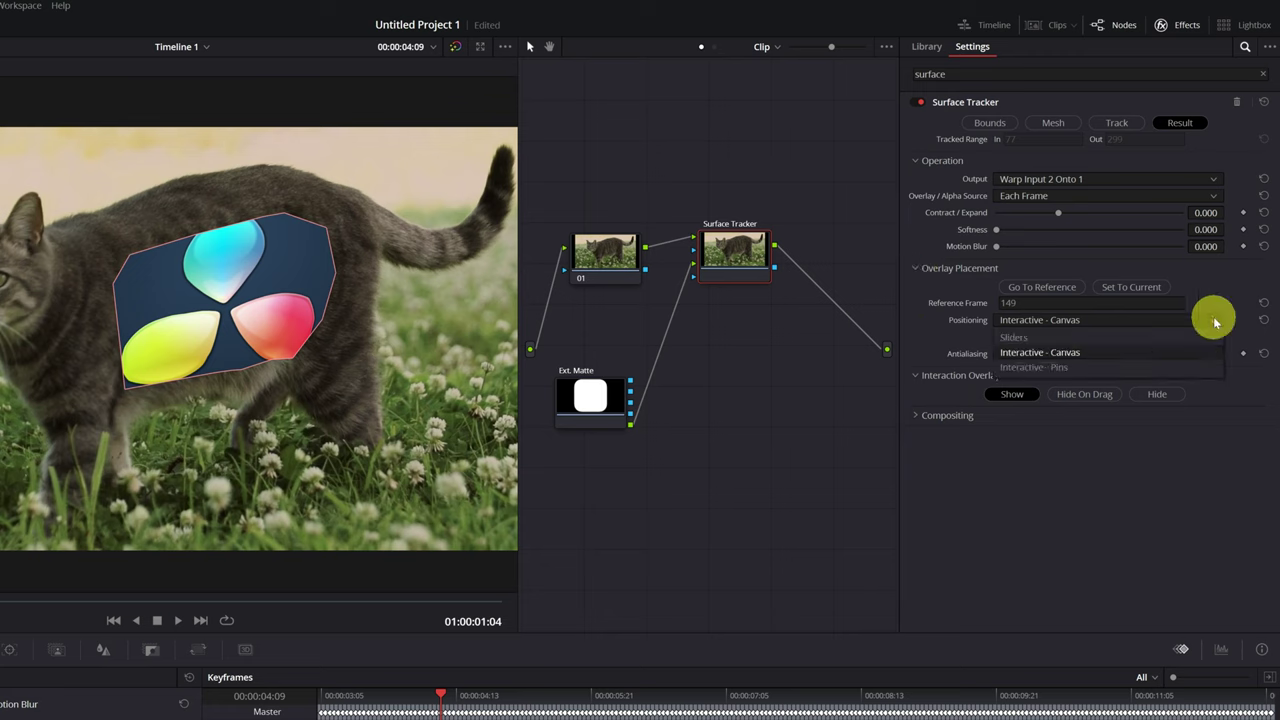
Switch positioning to Sliders, keep Position X at 0.132, and reduce Zoom to 0.167.
click(1036, 338)
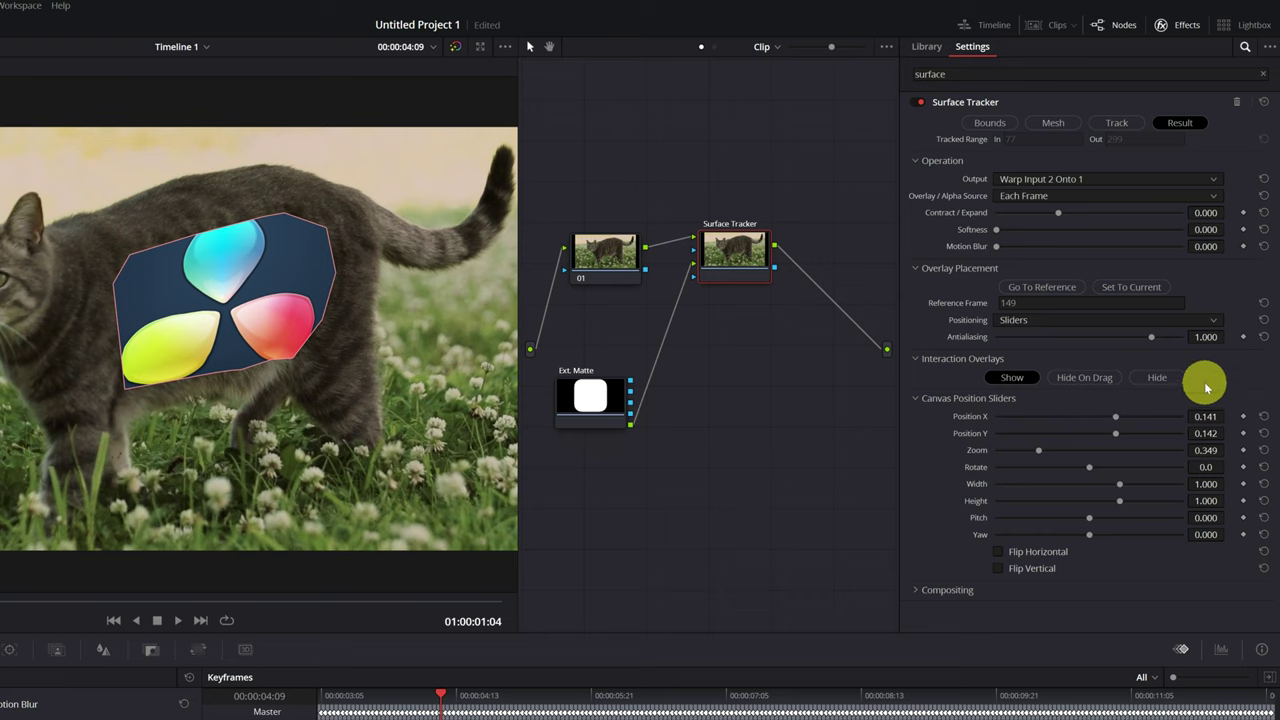
click(1195, 416)
text(-)
key(Return)
key(ctrl+z)
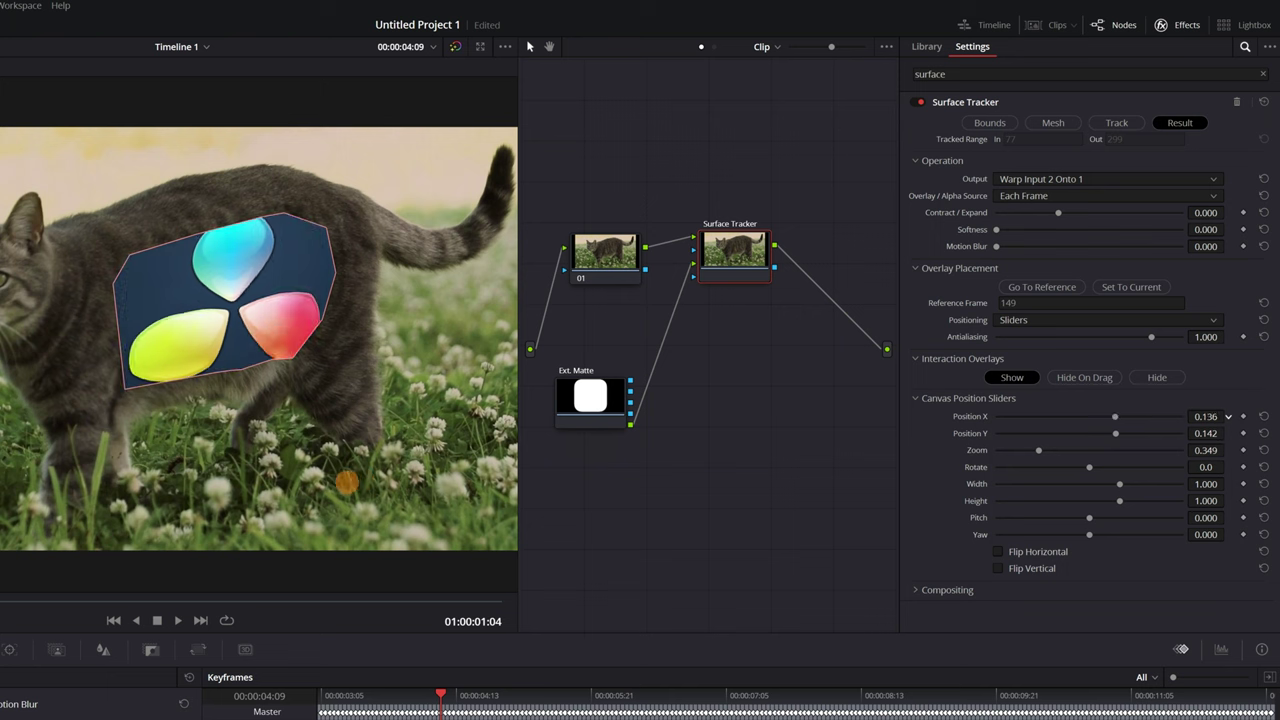
click(1205, 416)
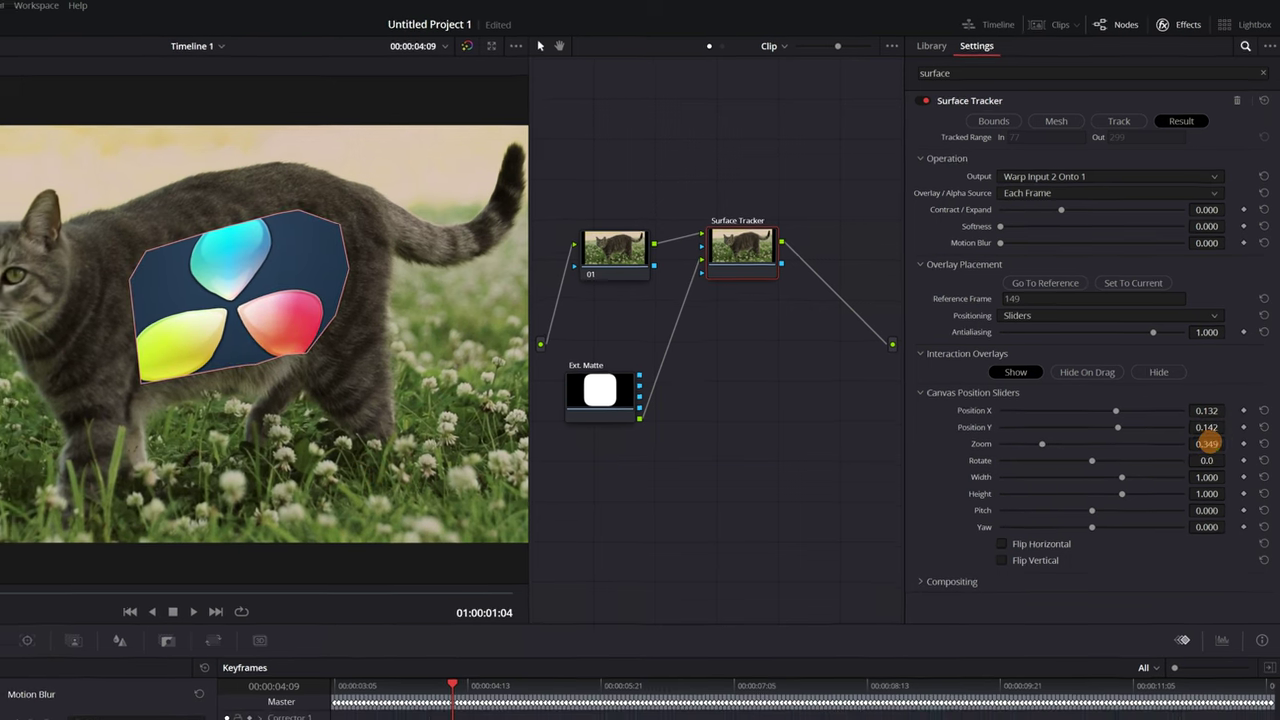
drag(1208, 447, 1126, 445)
drag(1161, 335, 1135, 335)
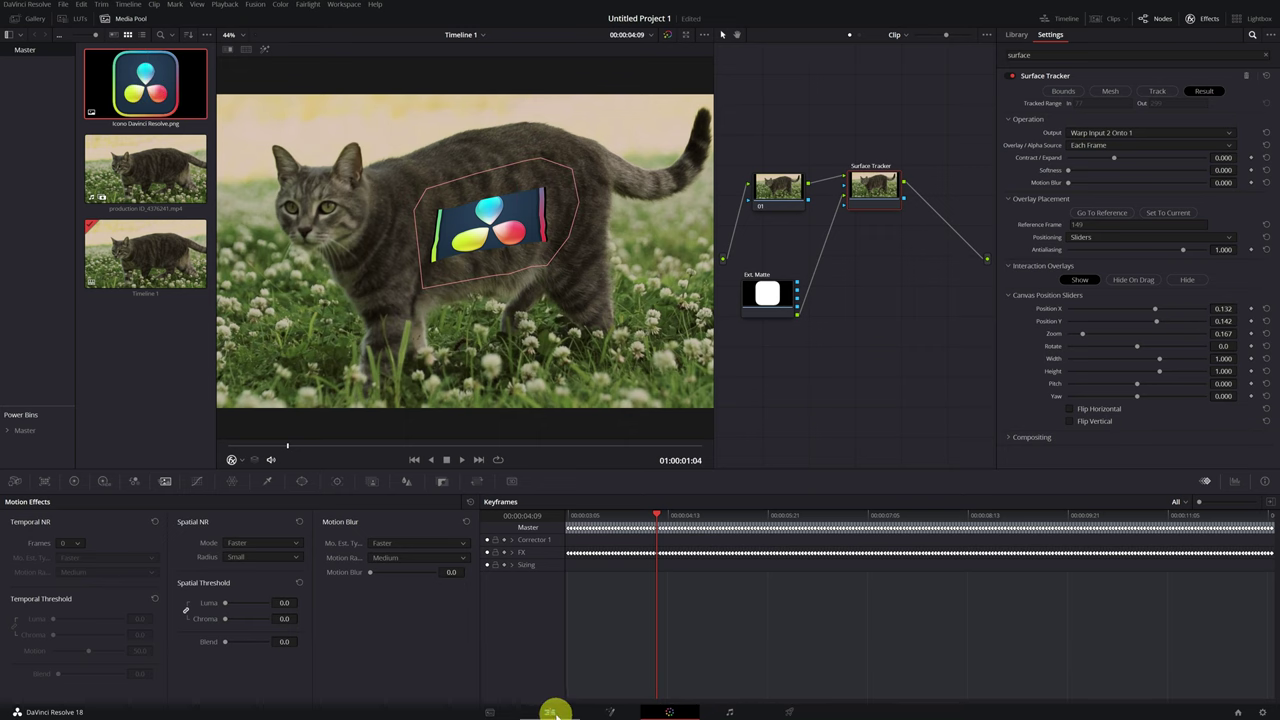
Return to the Edit page and turn on Stacked Timelines in Timeline View Options.
click(549, 712)
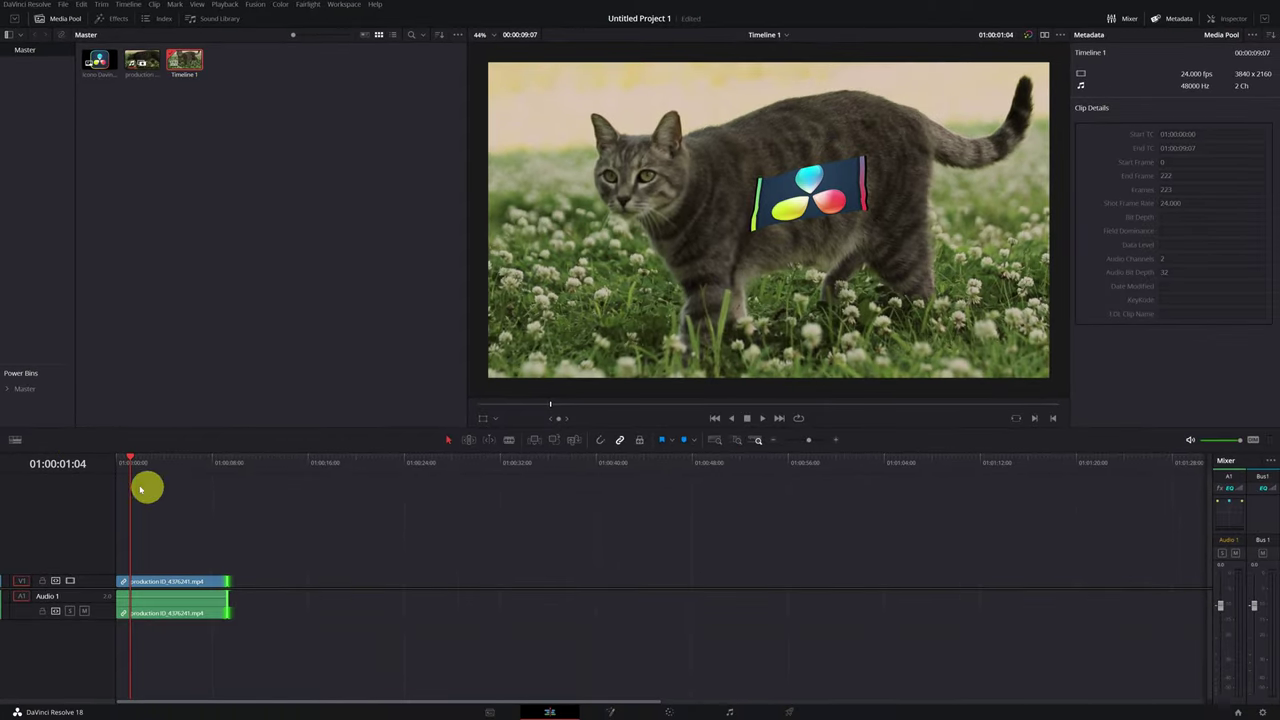
click(15, 440)
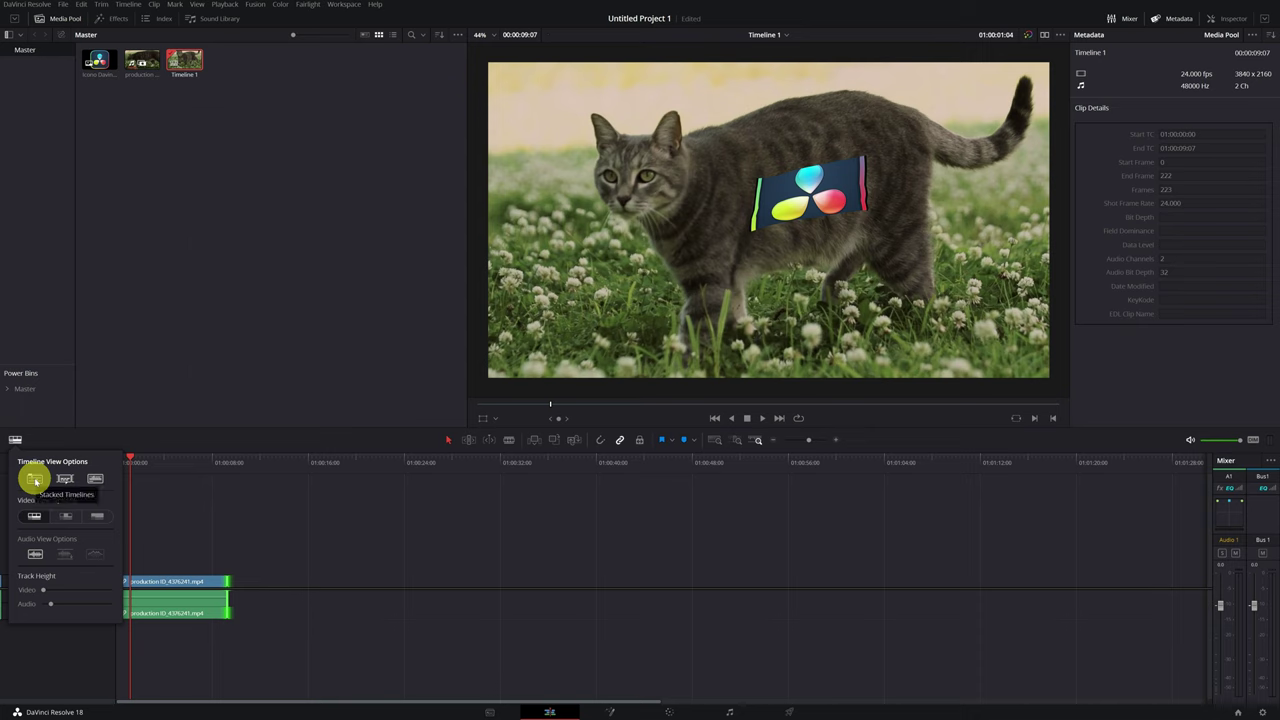
click(35, 480)
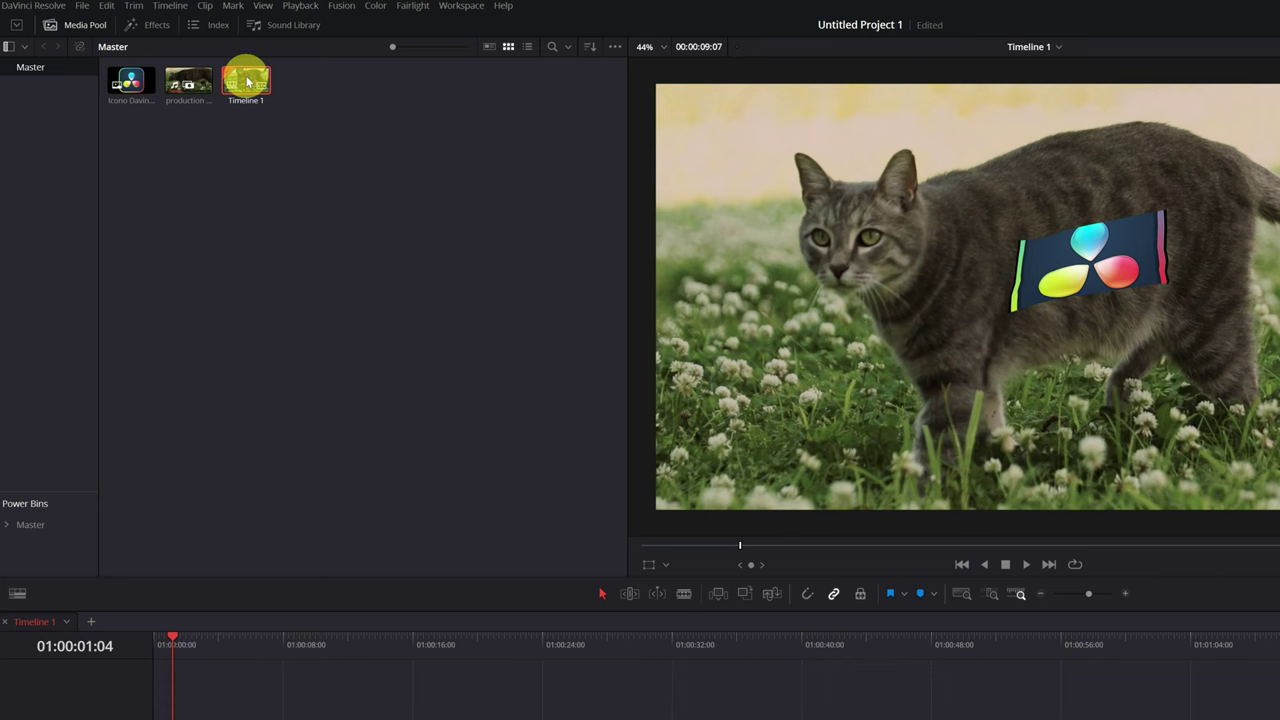
In Timeline 1's settings, drop project settings and set Format and Output mismatched resolution to 'Scale entire image to fit'.
right_click(247, 82)
mouse_move(283, 92)
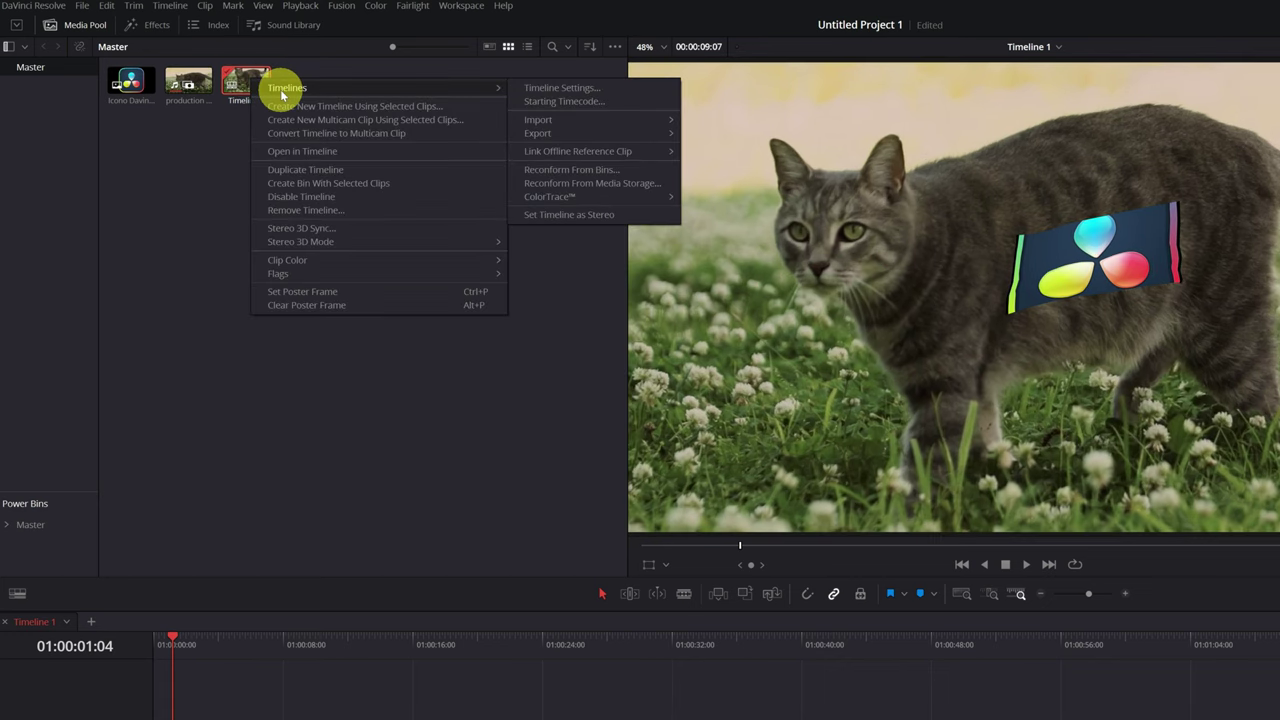
click(548, 88)
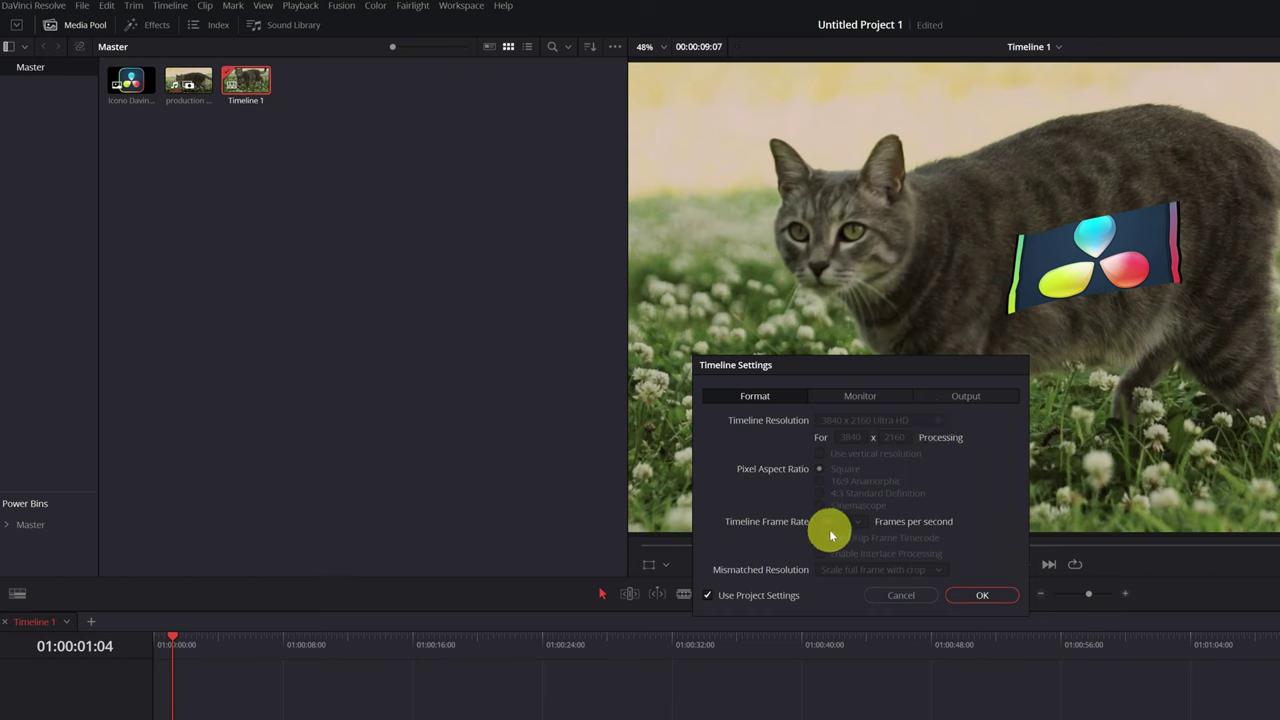
click(707, 596)
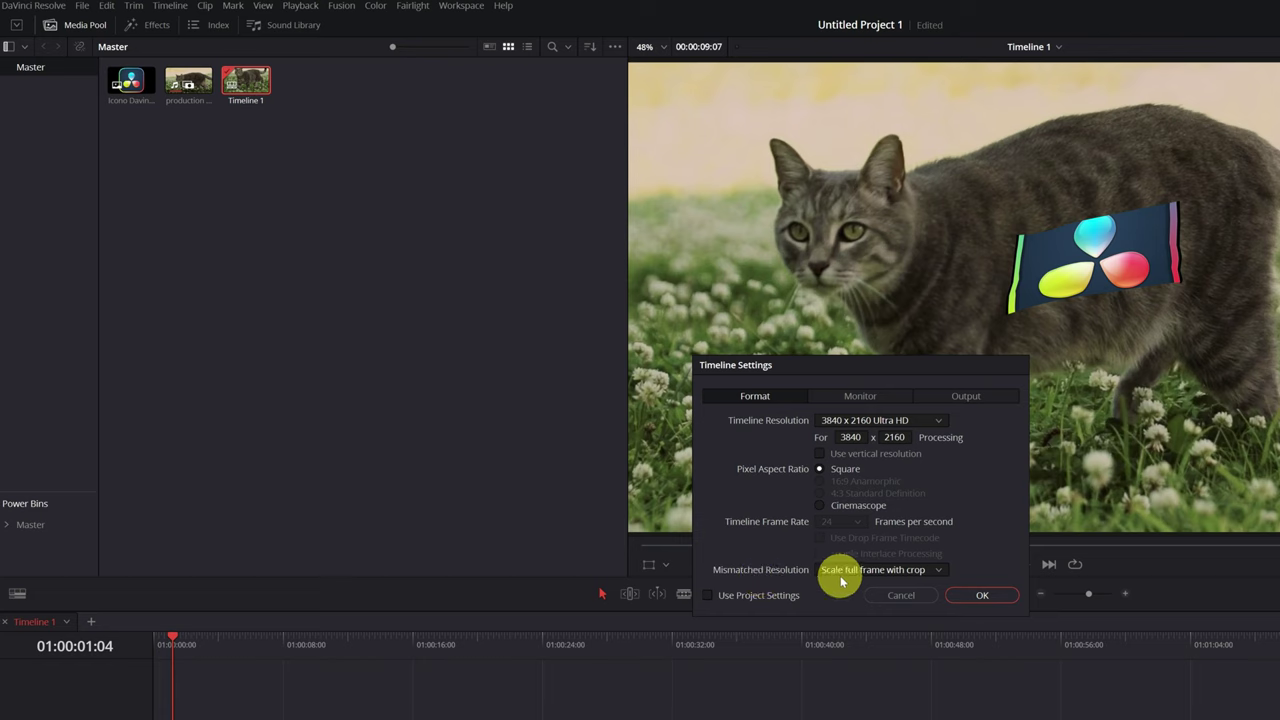
click(936, 571)
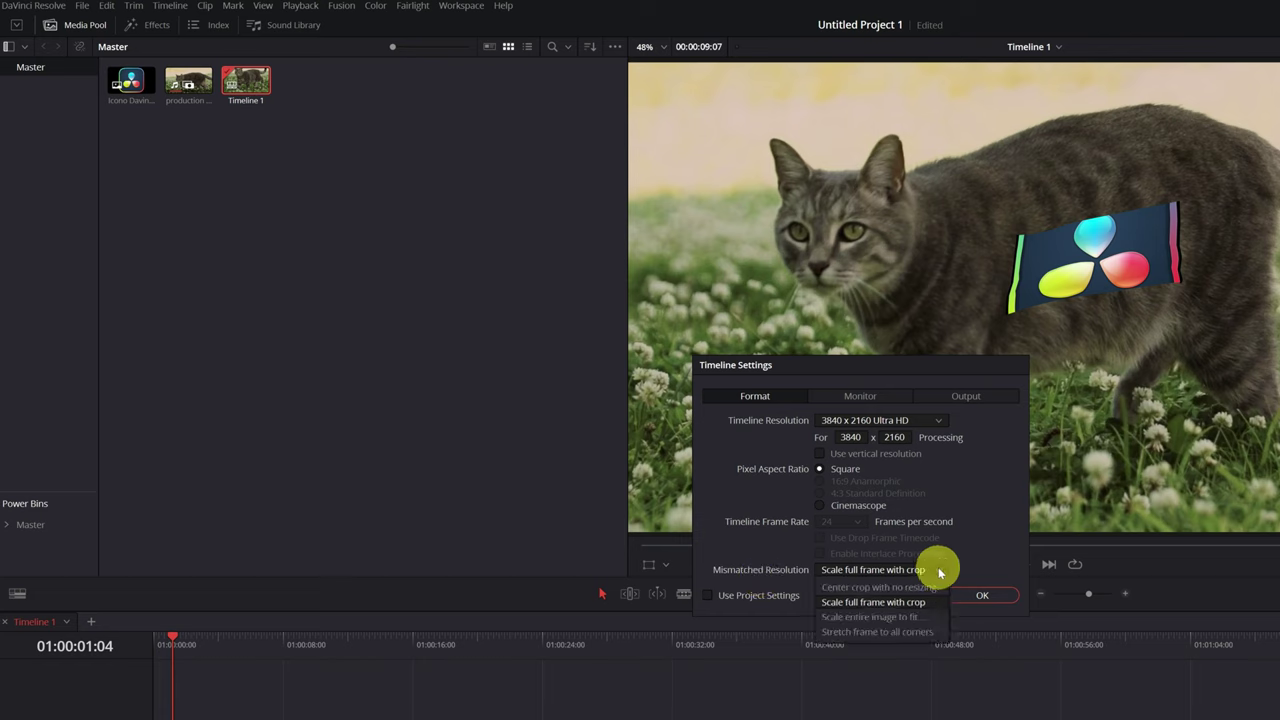
click(898, 619)
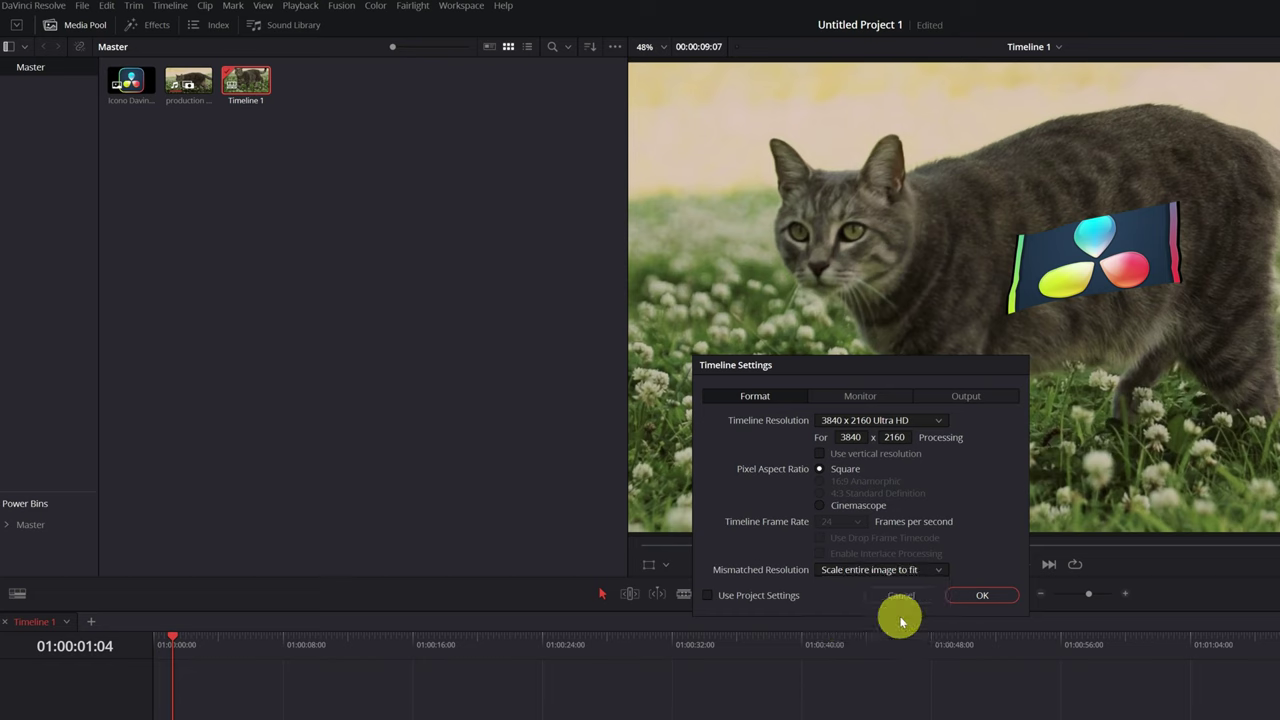
click(975, 400)
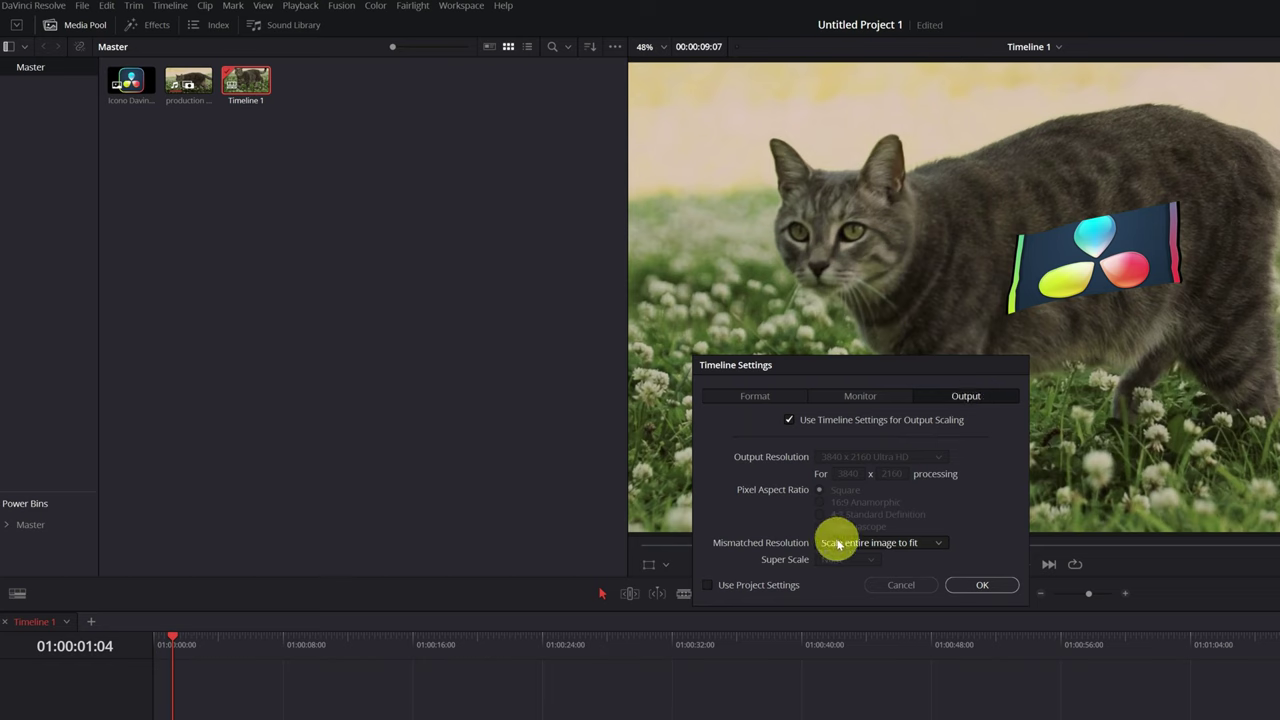
click(938, 541)
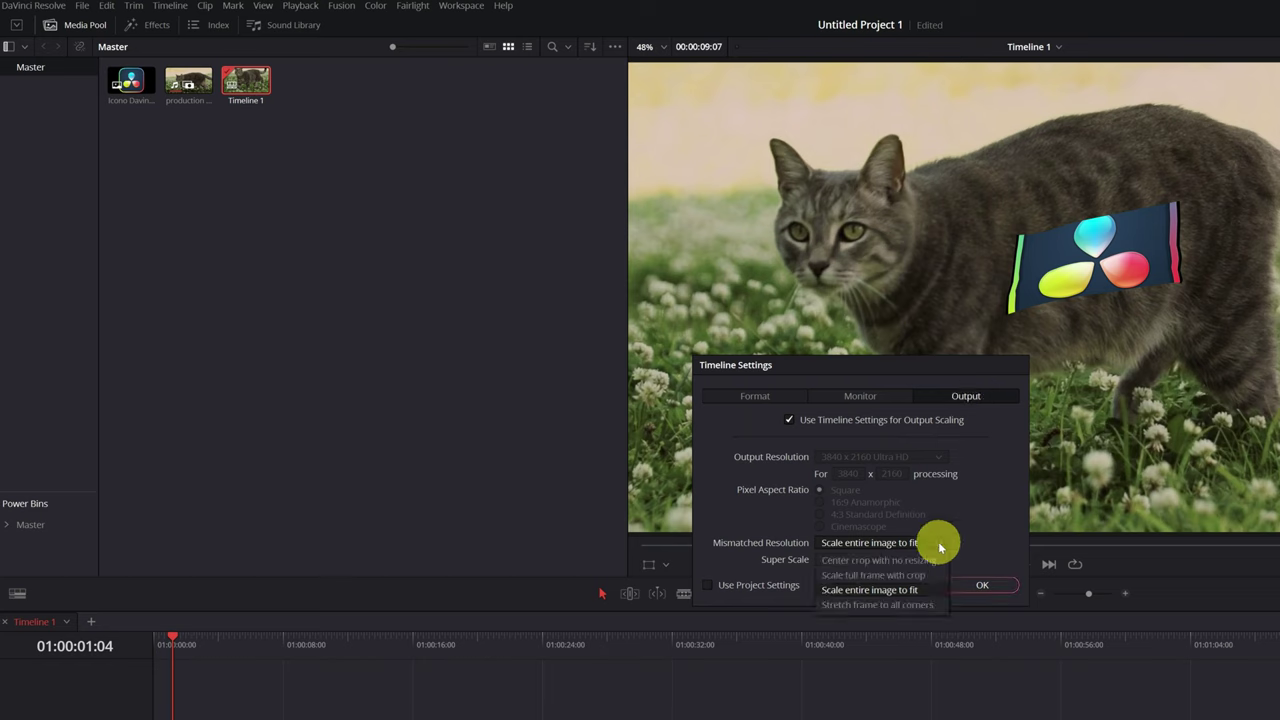
click(874, 590)
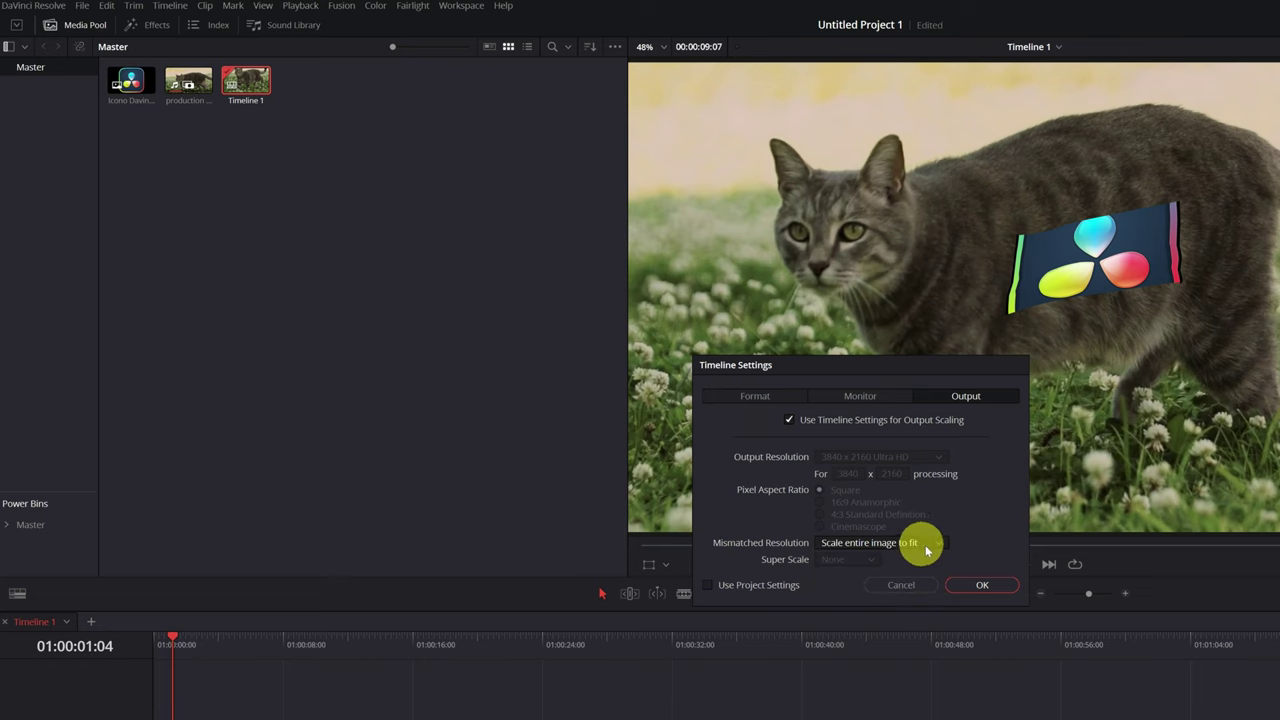
click(981, 586)
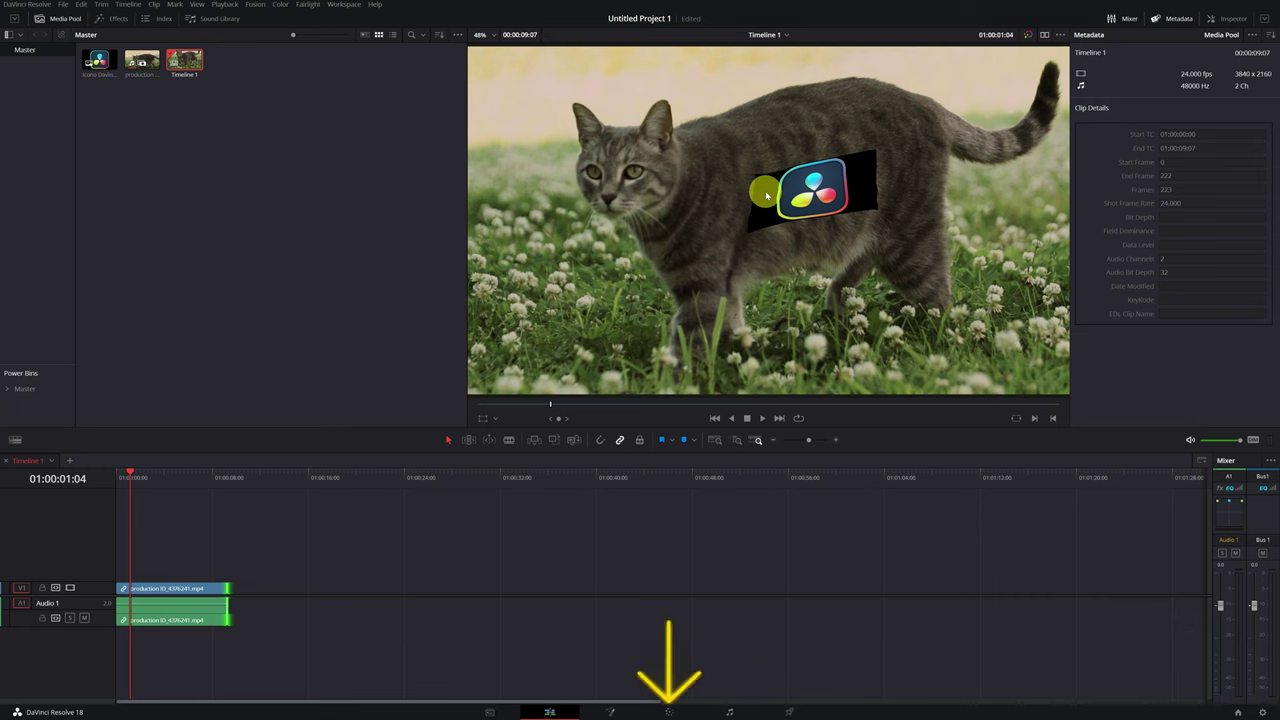
Back in Color, enlarge the logo to Zoom 0.298 and rotate it to -3.2 on the cat's side.
click(670, 712)
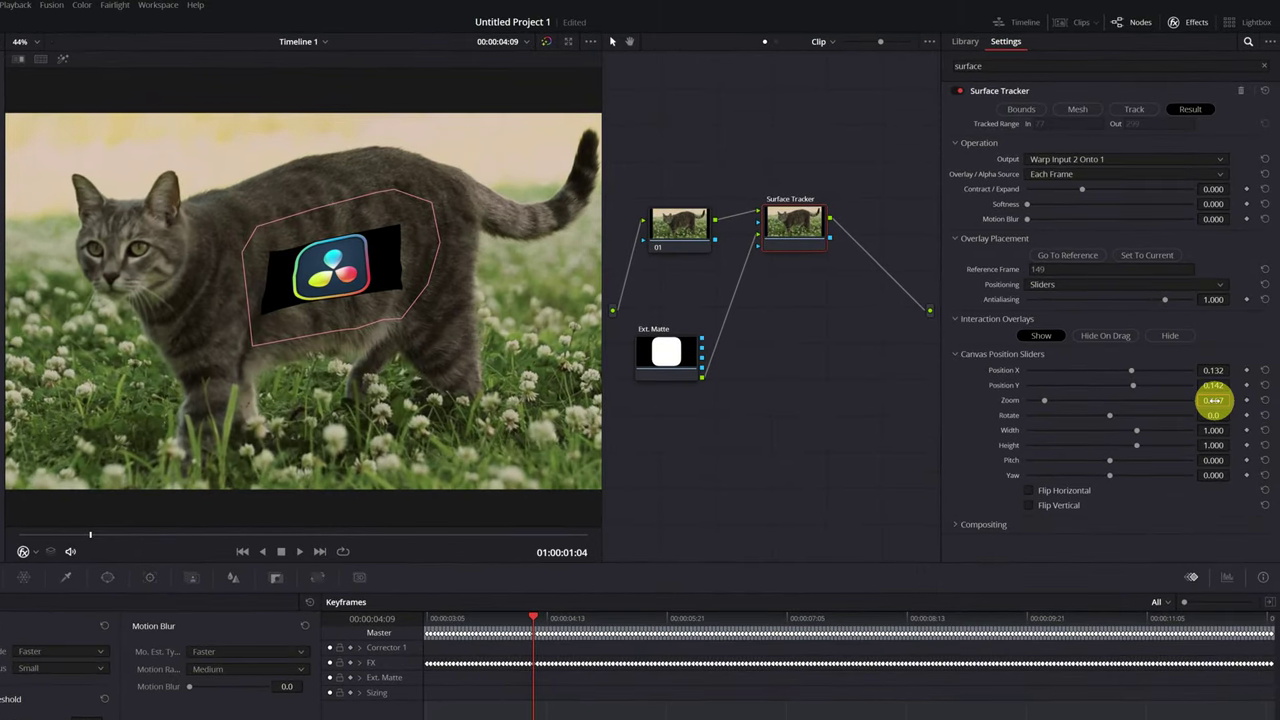
mouse_move(1213, 400)
mouse_down()
mouse_move(1264, 400)
mouse_move(1210, 415)
mouse_up()
drag(1213, 475, 1212, 459)
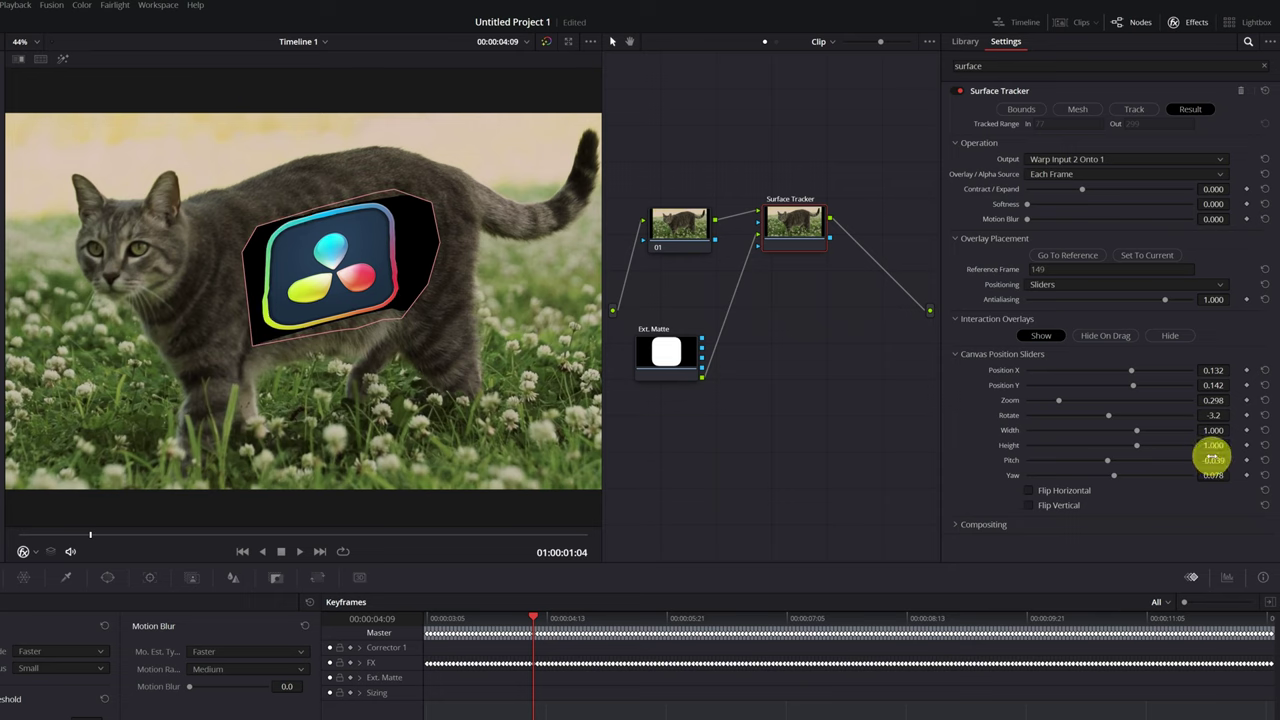
click(666, 368)
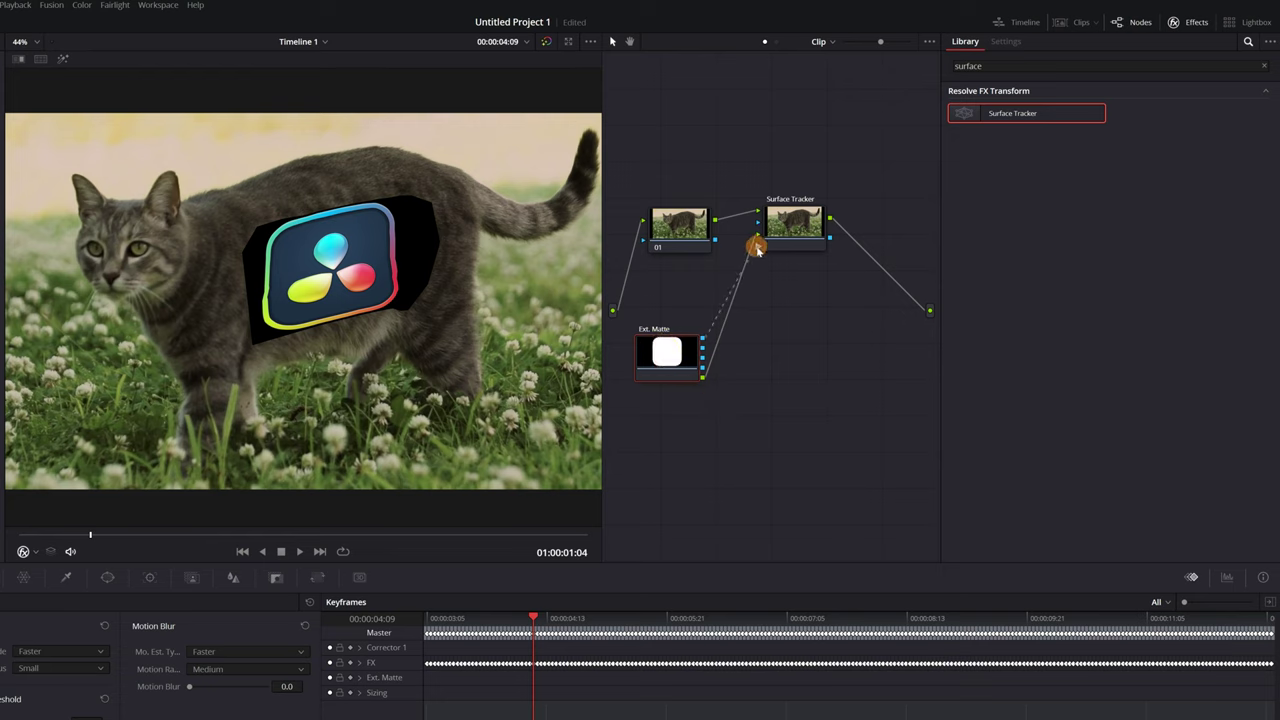
Wire Ext. Matte into the Surface Tracker input, then play the clip to confirm the logo tracks the cat.
drag(758, 250, 759, 250)
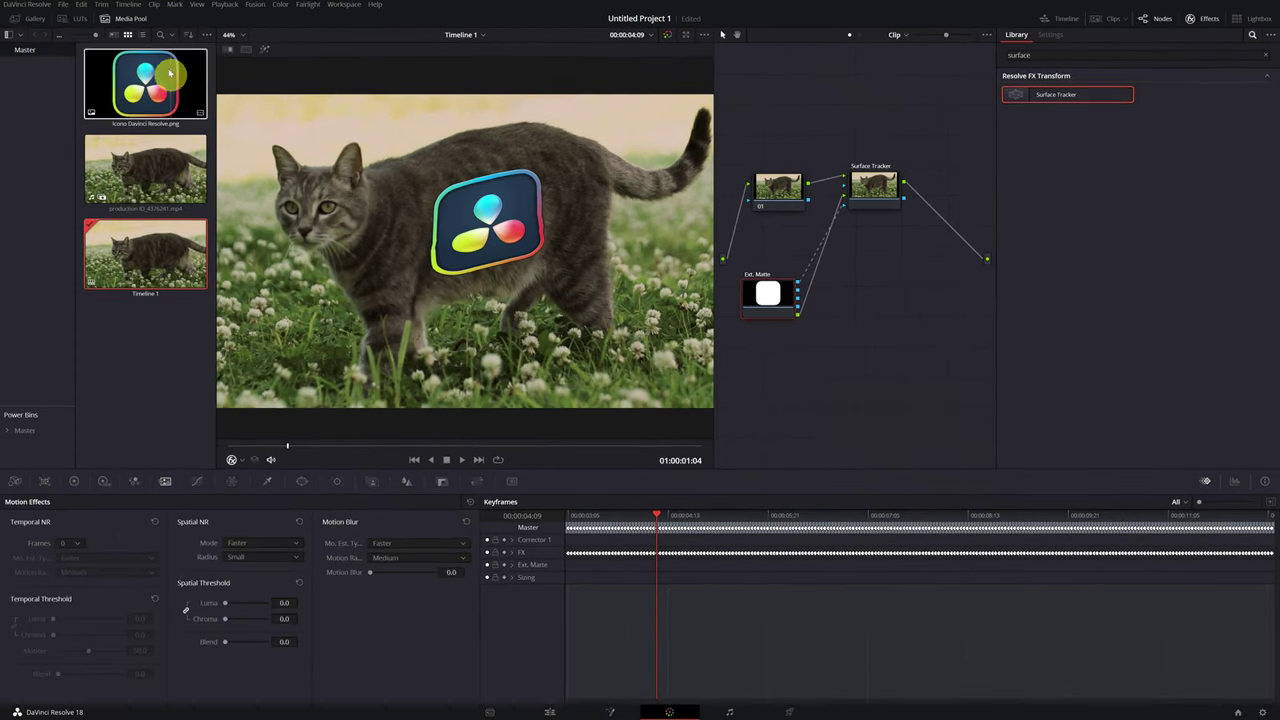
click(131, 19)
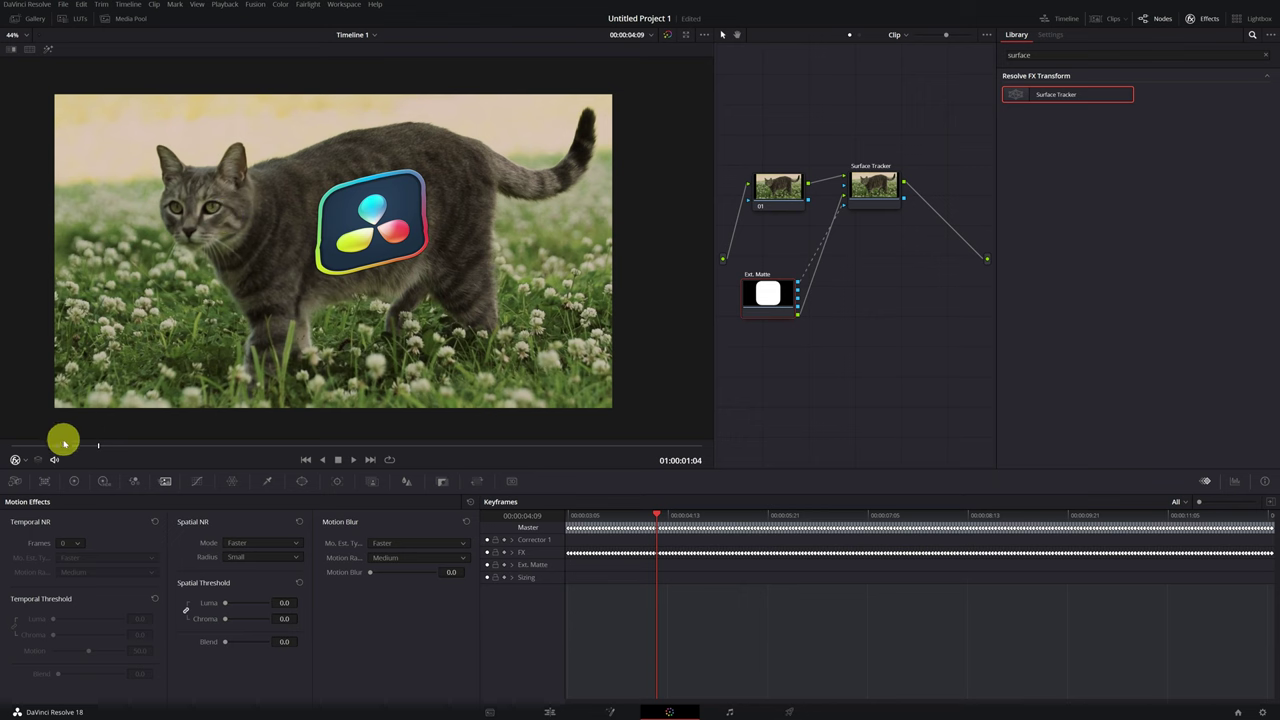
drag(46, 447, 10, 447)
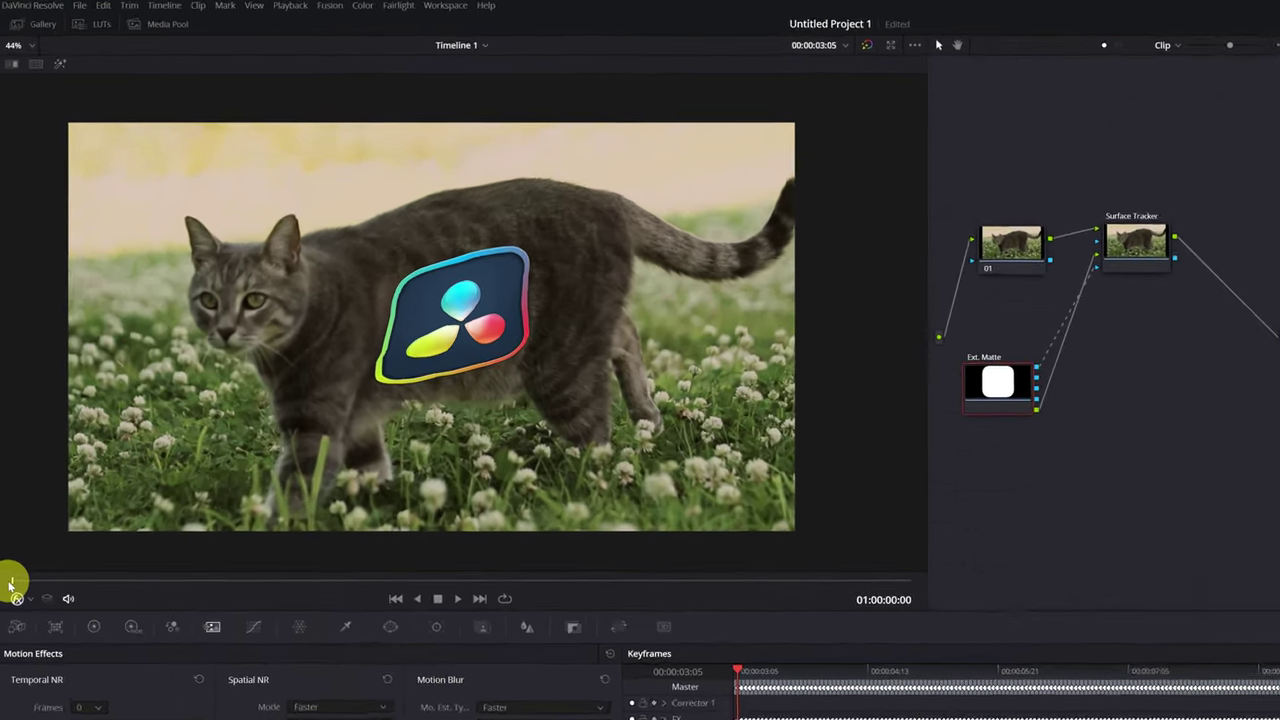
key(space)
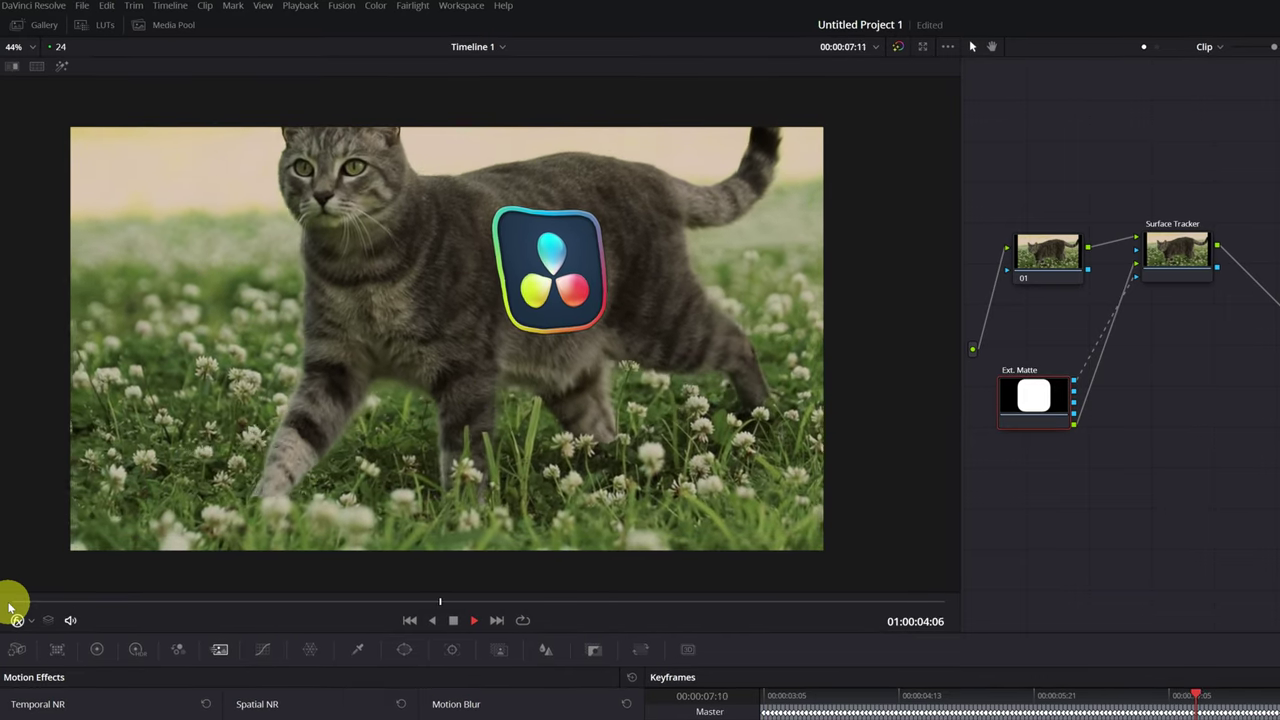
key(space)
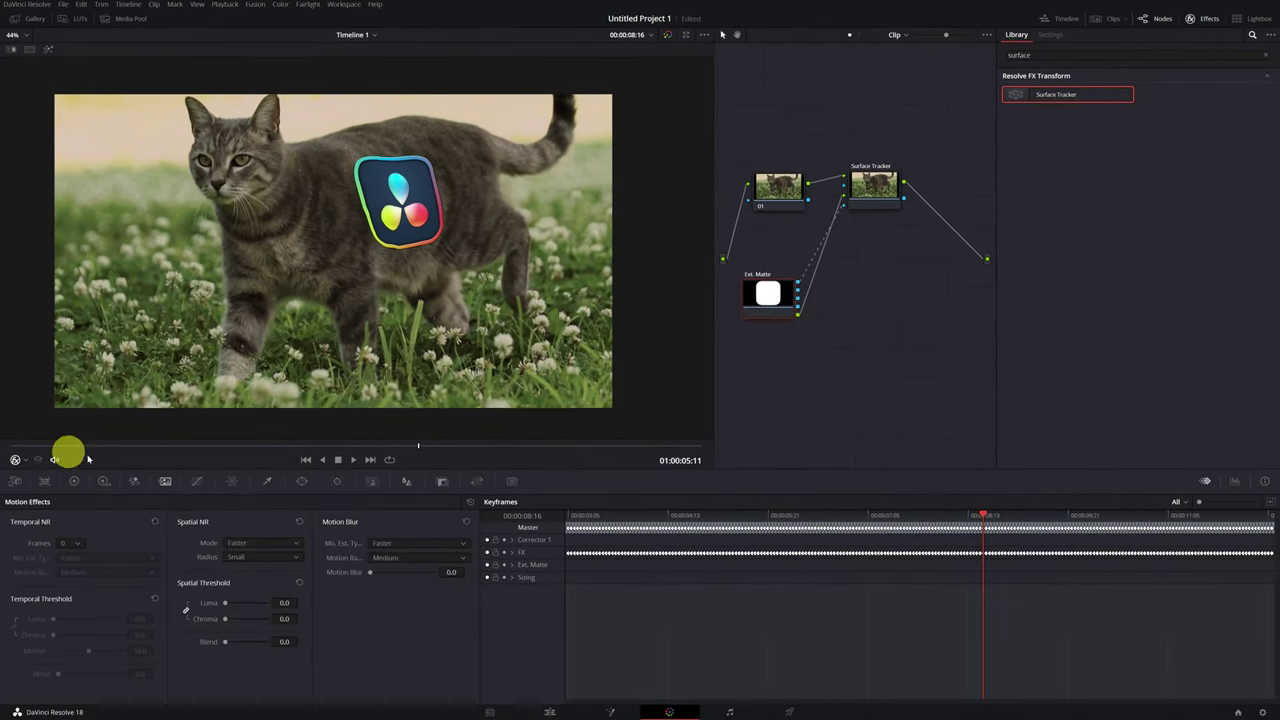
click(244, 445)
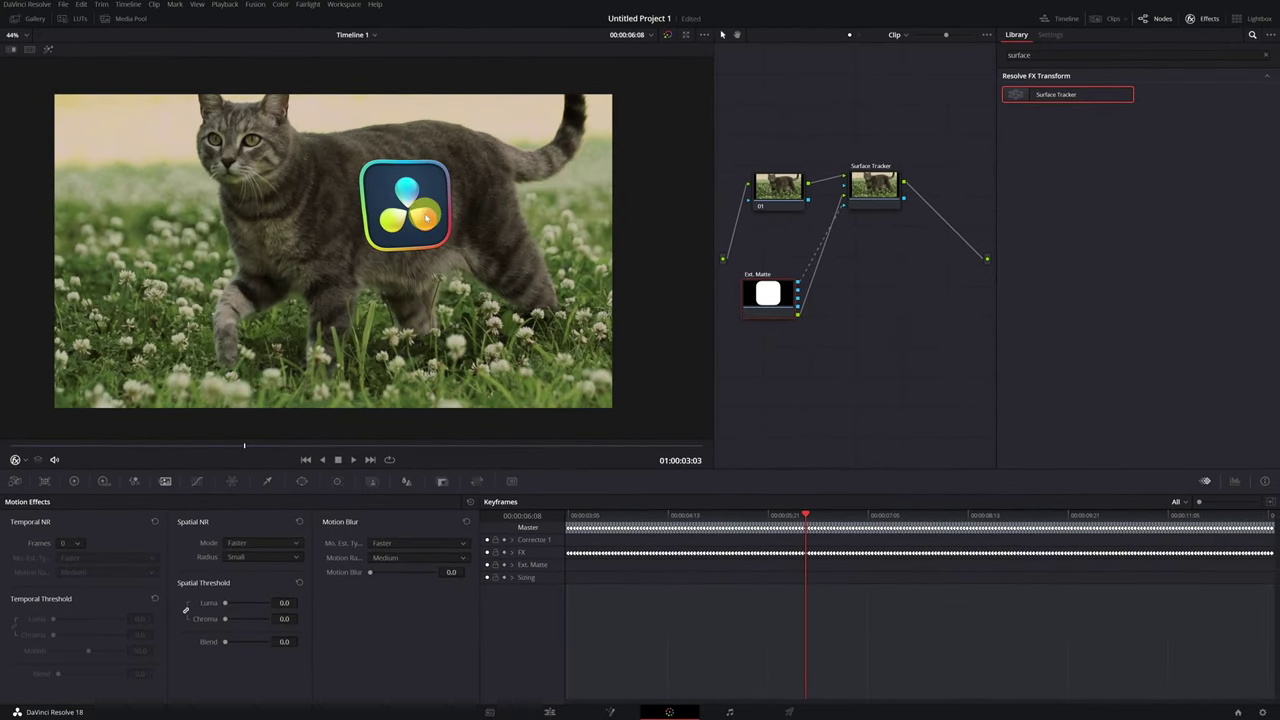
click(875, 187)
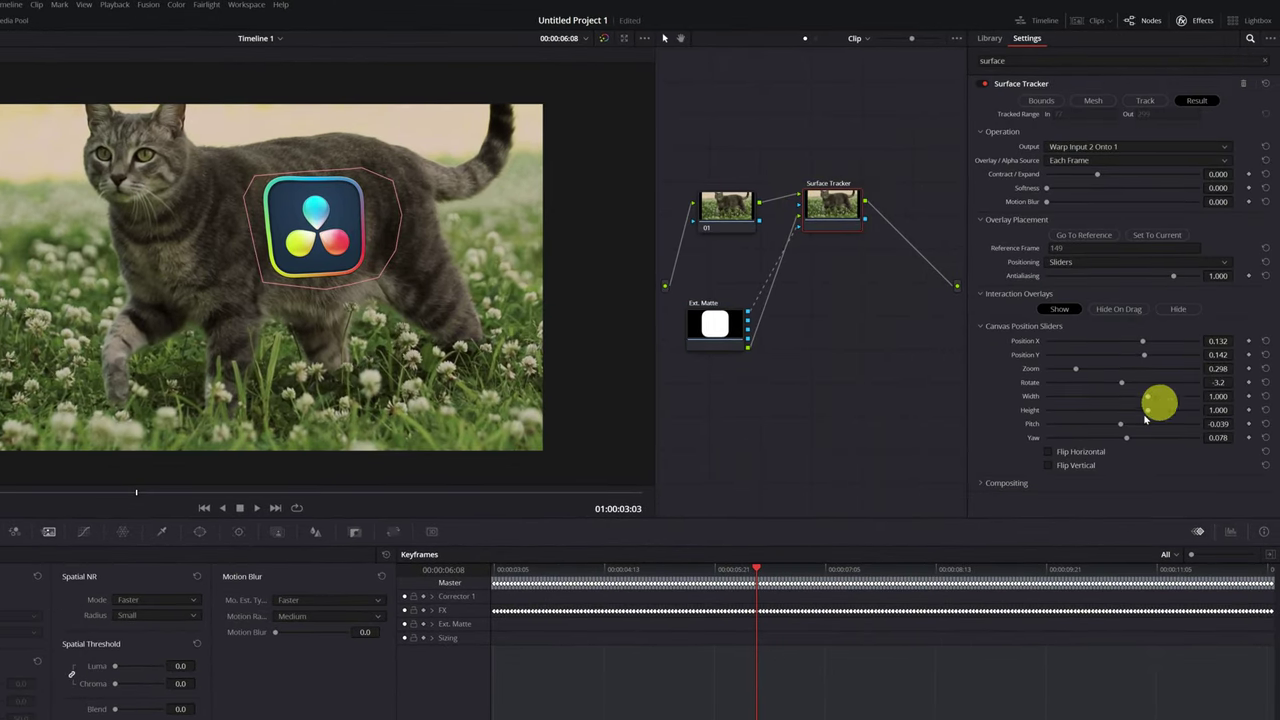
Set the Surface Tracker's composite type to Overlay with opacity back at 1.000, then fit the frame.
click(982, 484)
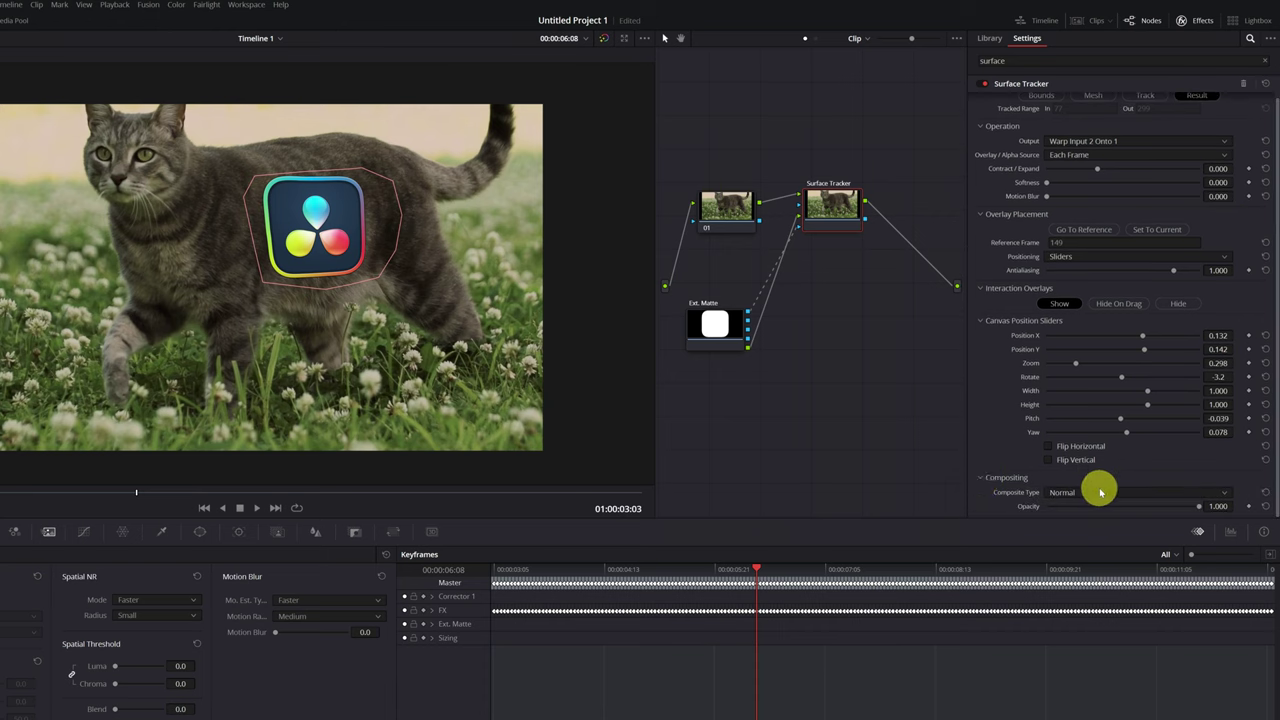
click(1226, 494)
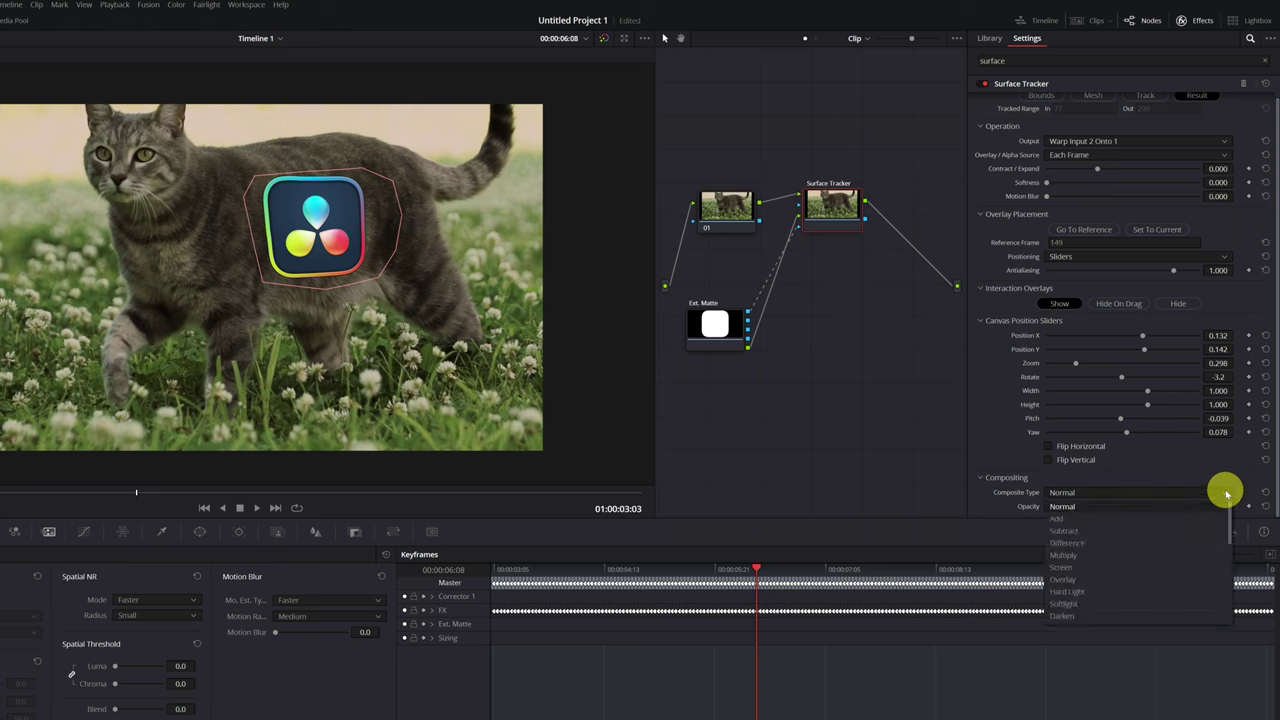
click(1226, 494)
drag(1219, 505, 1134, 477)
scroll(486, 266, up, 5)
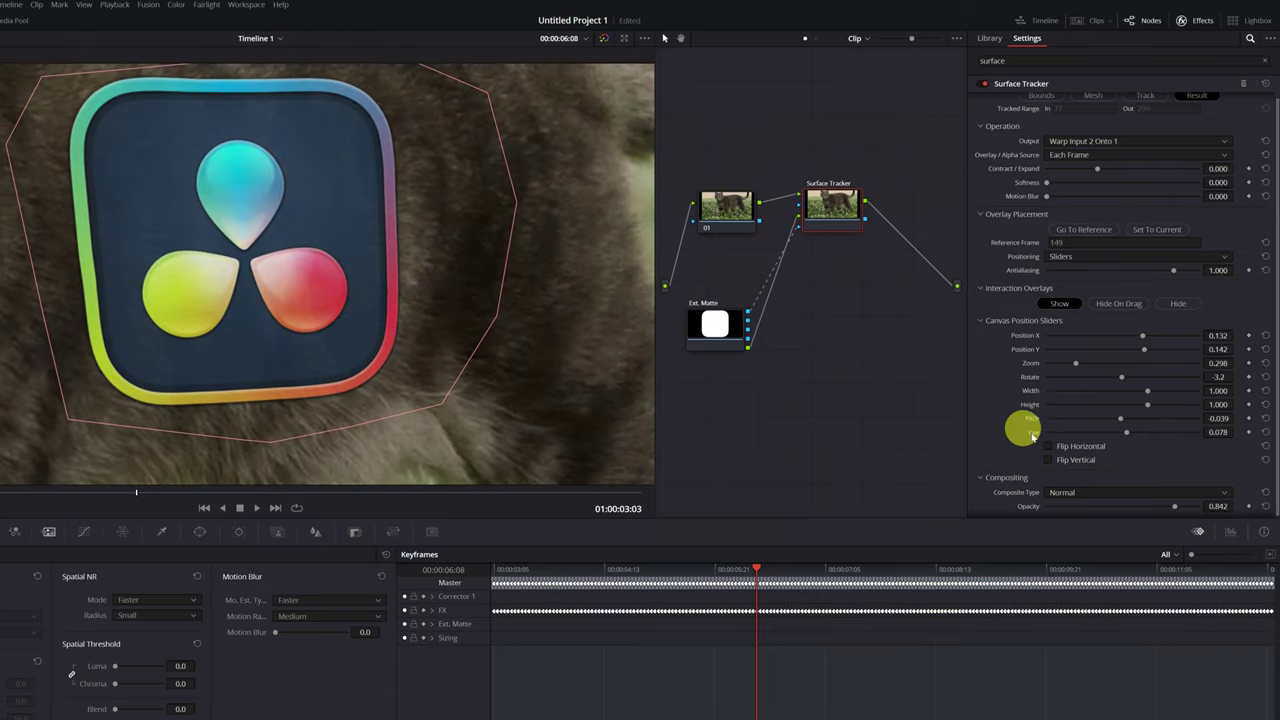
drag(1170, 508, 1214, 510)
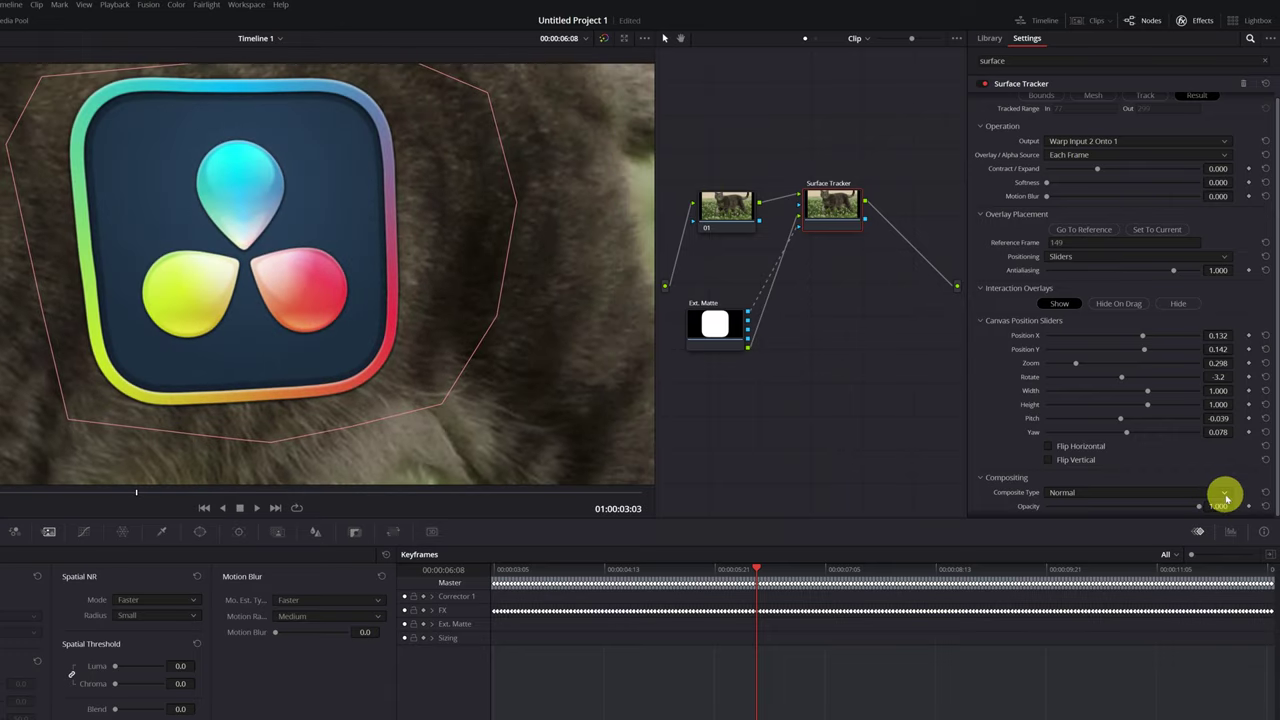
click(1224, 493)
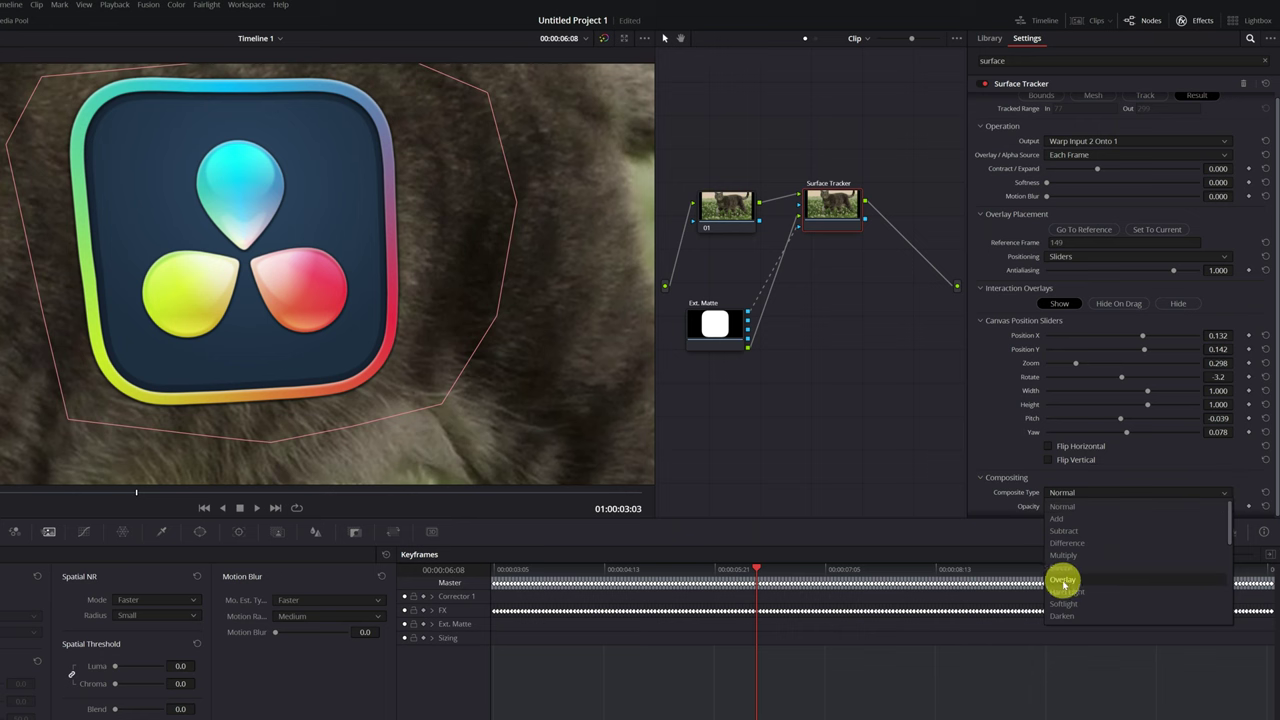
click(1072, 560)
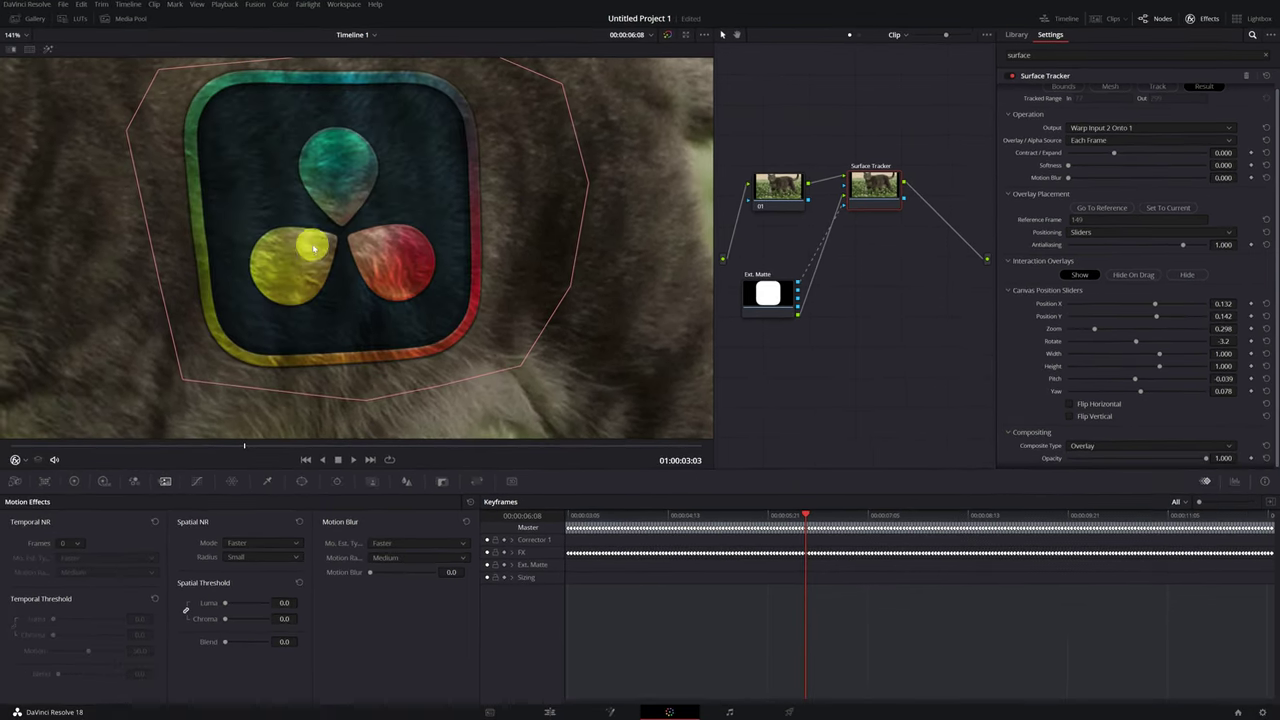
key(shift+z)
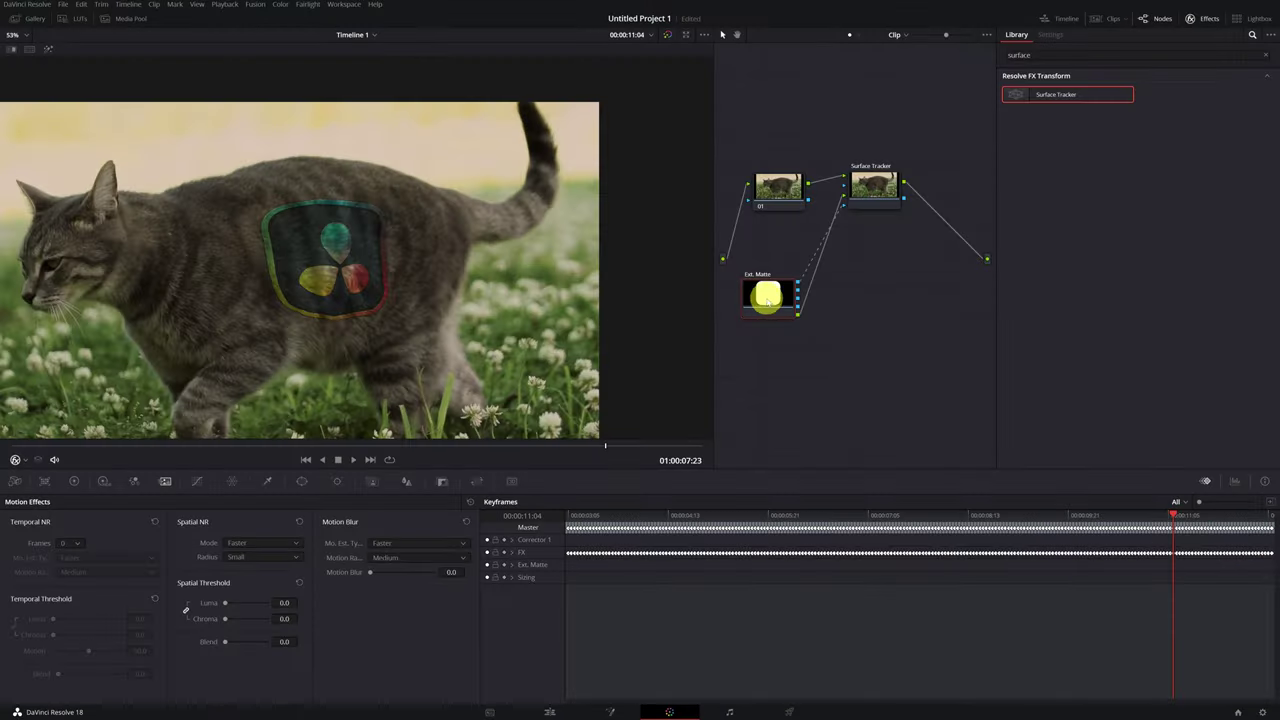
Disconnect the logo from the Surface Tracker and add the cat clip from the Media Pool as a node.
drag(836, 200, 842, 193)
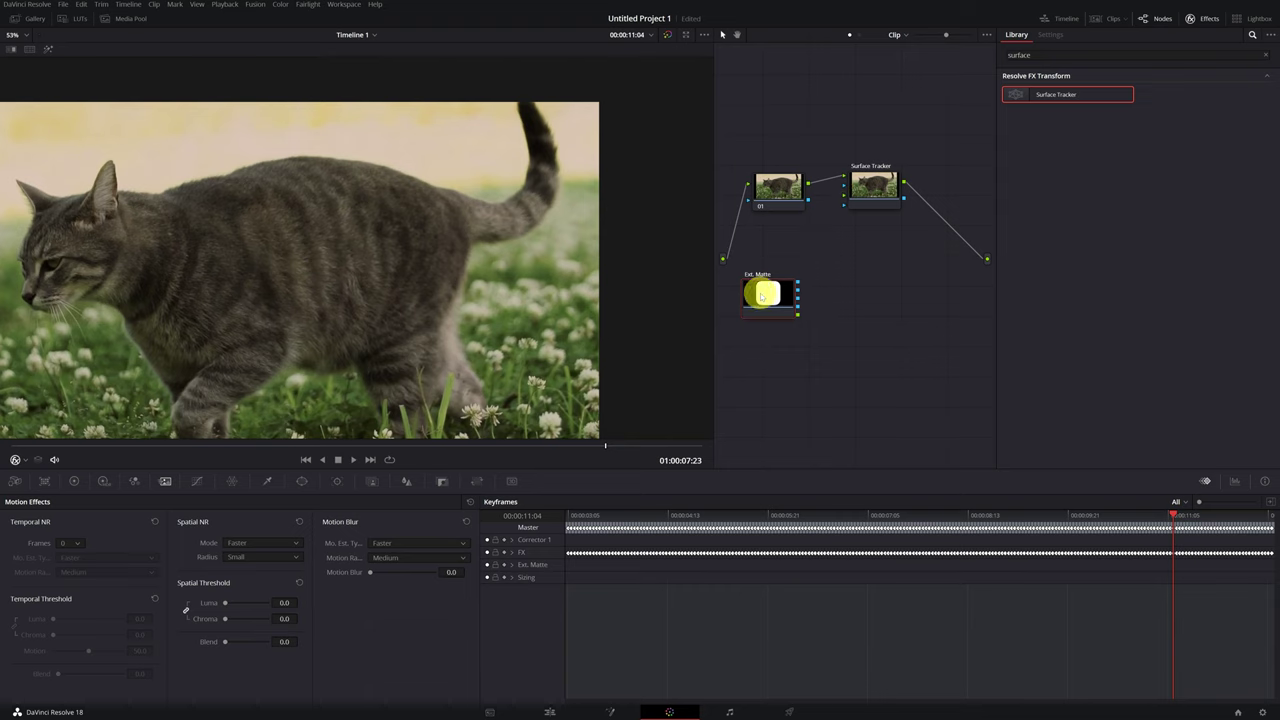
drag(757, 340, 941, 367)
click(118, 17)
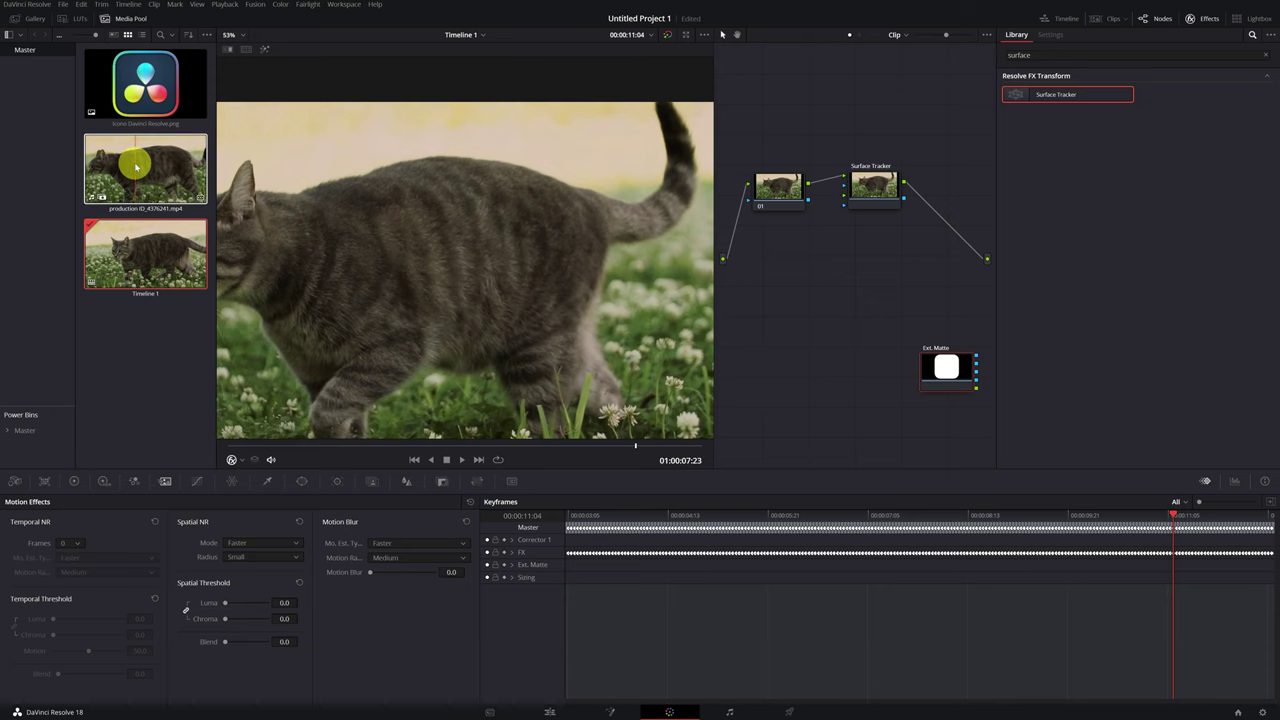
drag(136, 166, 766, 296)
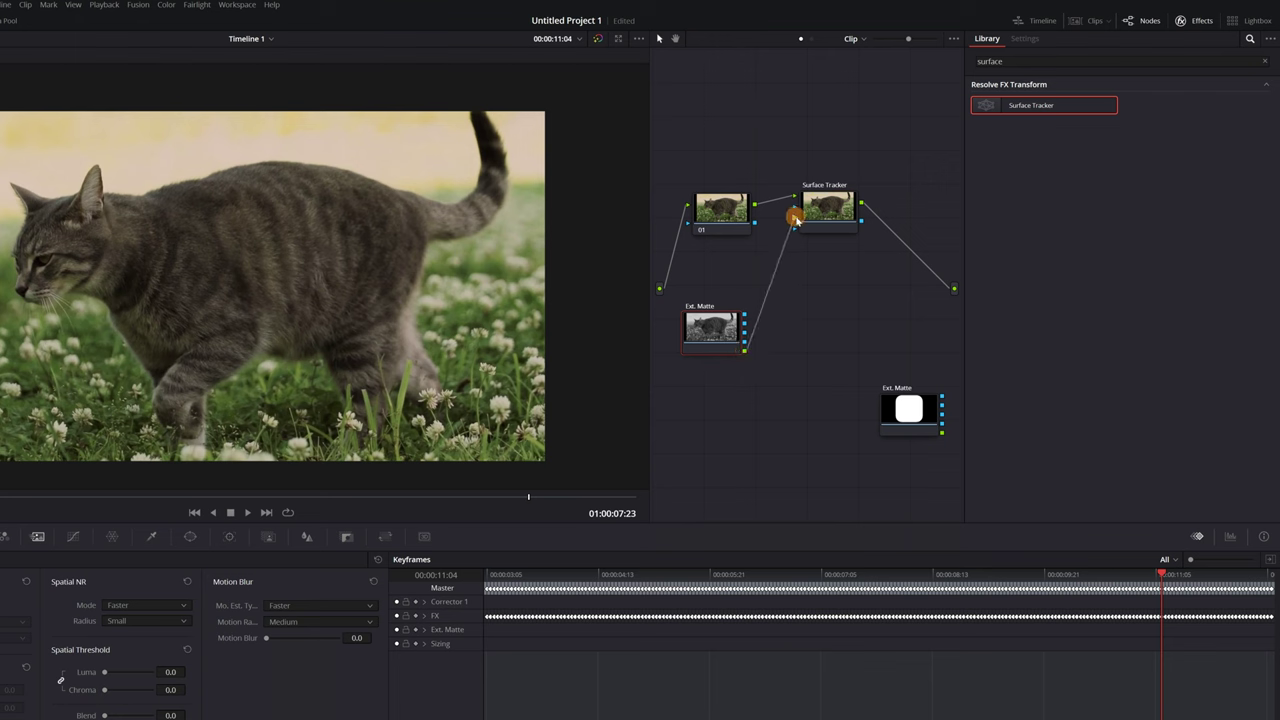
Shrink the inset cat clip to Zoom 0.186 and play it back from the start.
click(833, 212)
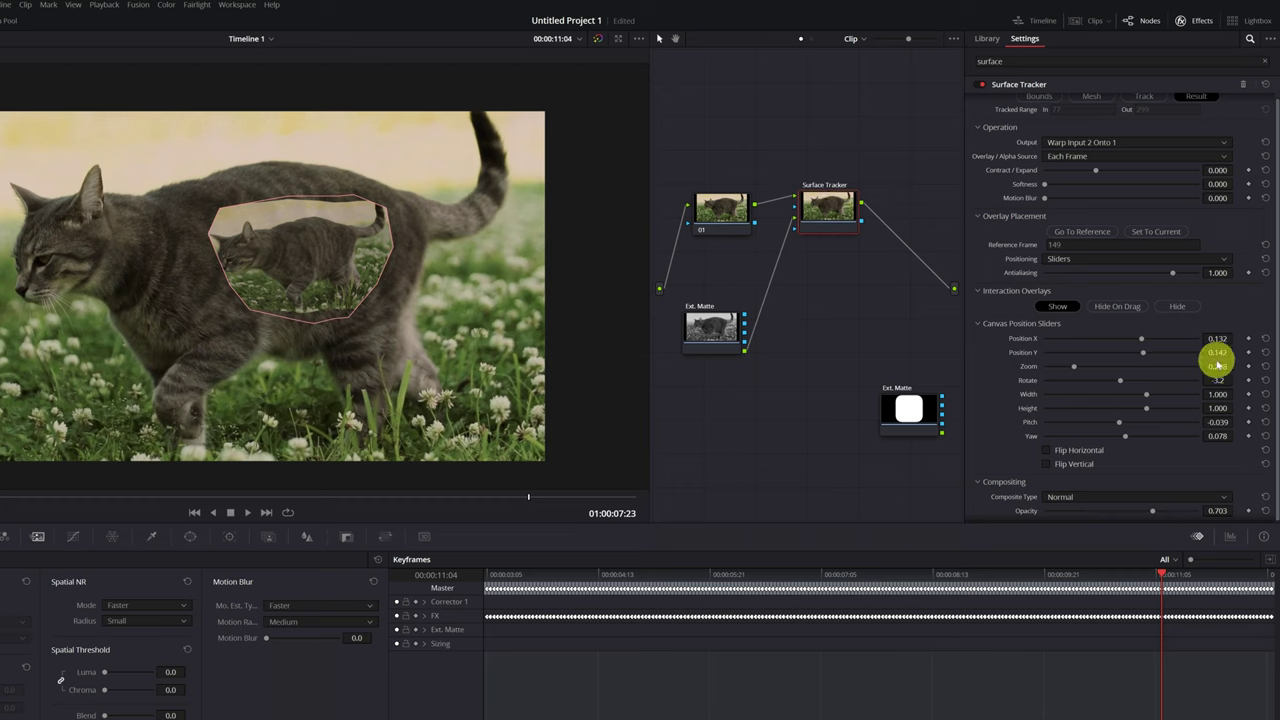
drag(1216, 366, 1145, 366)
click(0, 495)
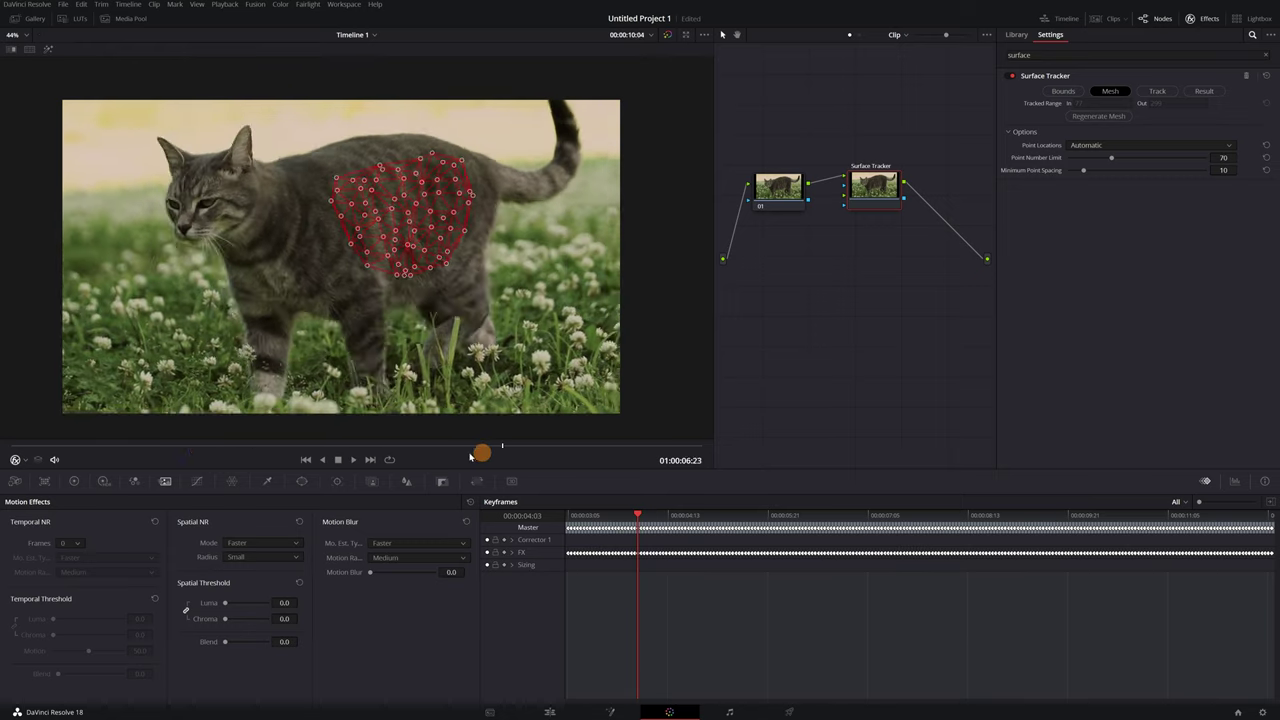
At about four seconds in, open the clip in Fusion and move MediaIn1 and MediaOut1 upward.
drag(153, 454, 329, 449)
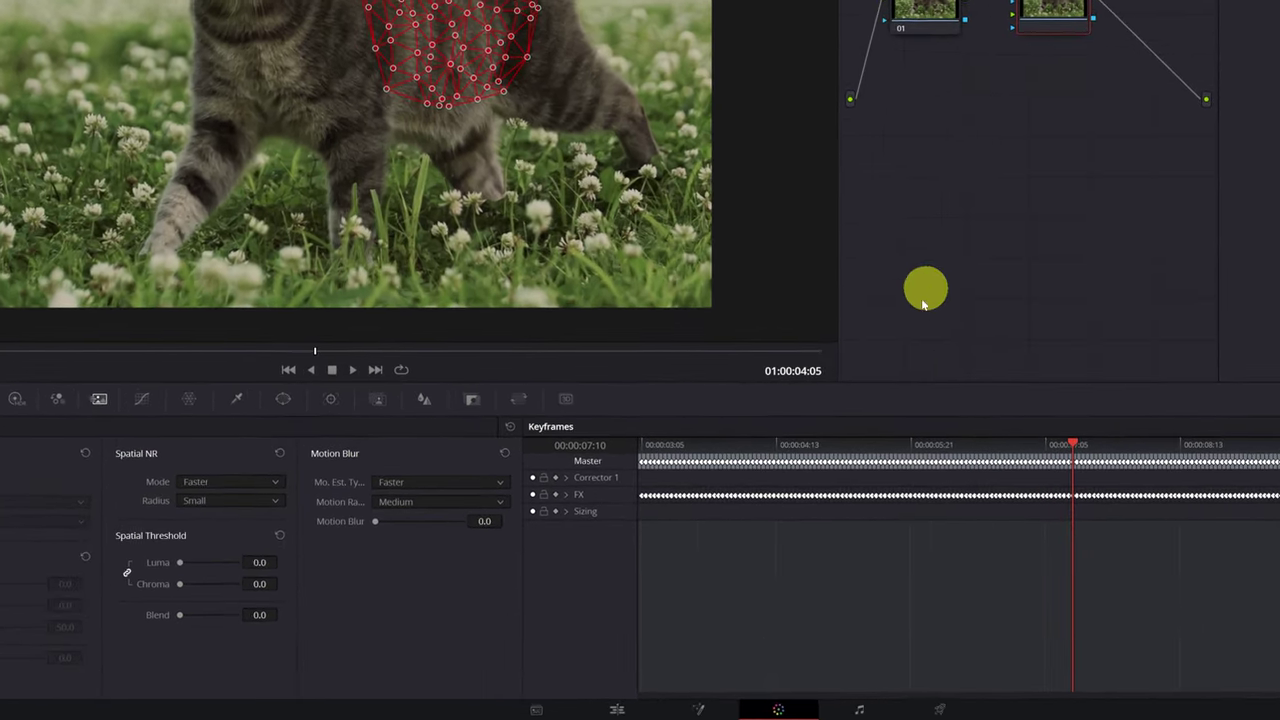
click(705, 709)
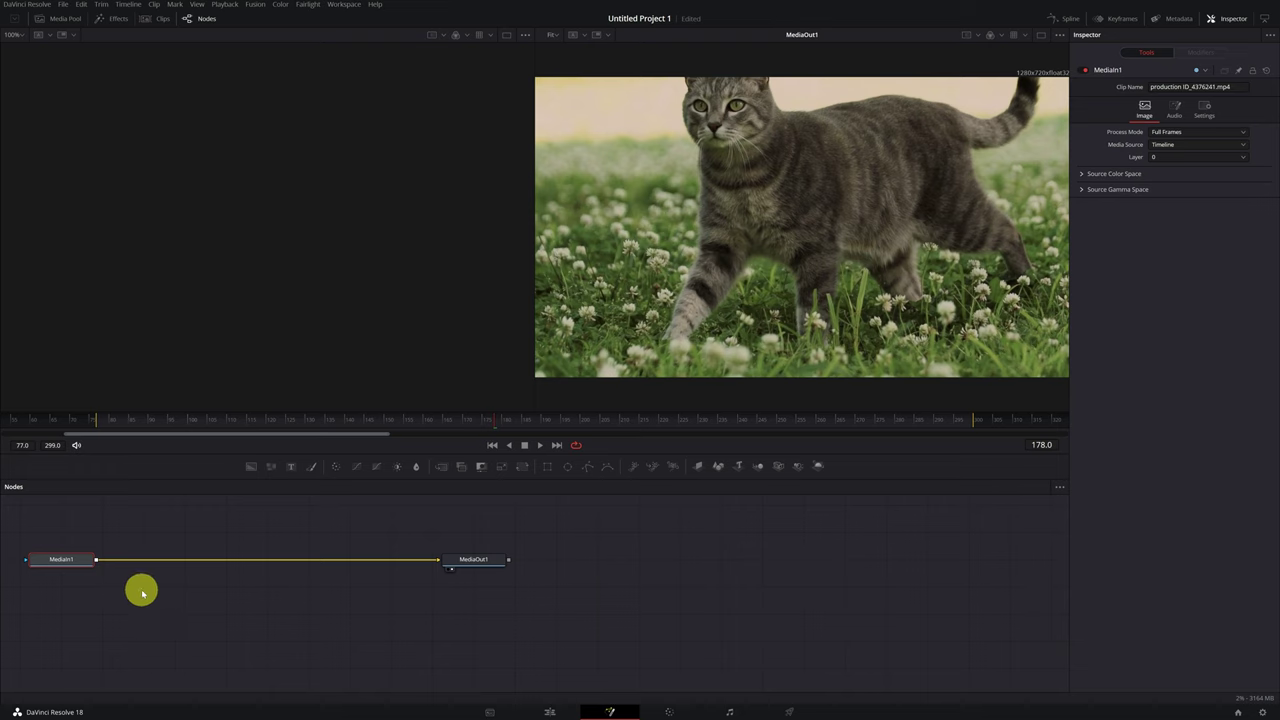
drag(51, 531, 529, 531)
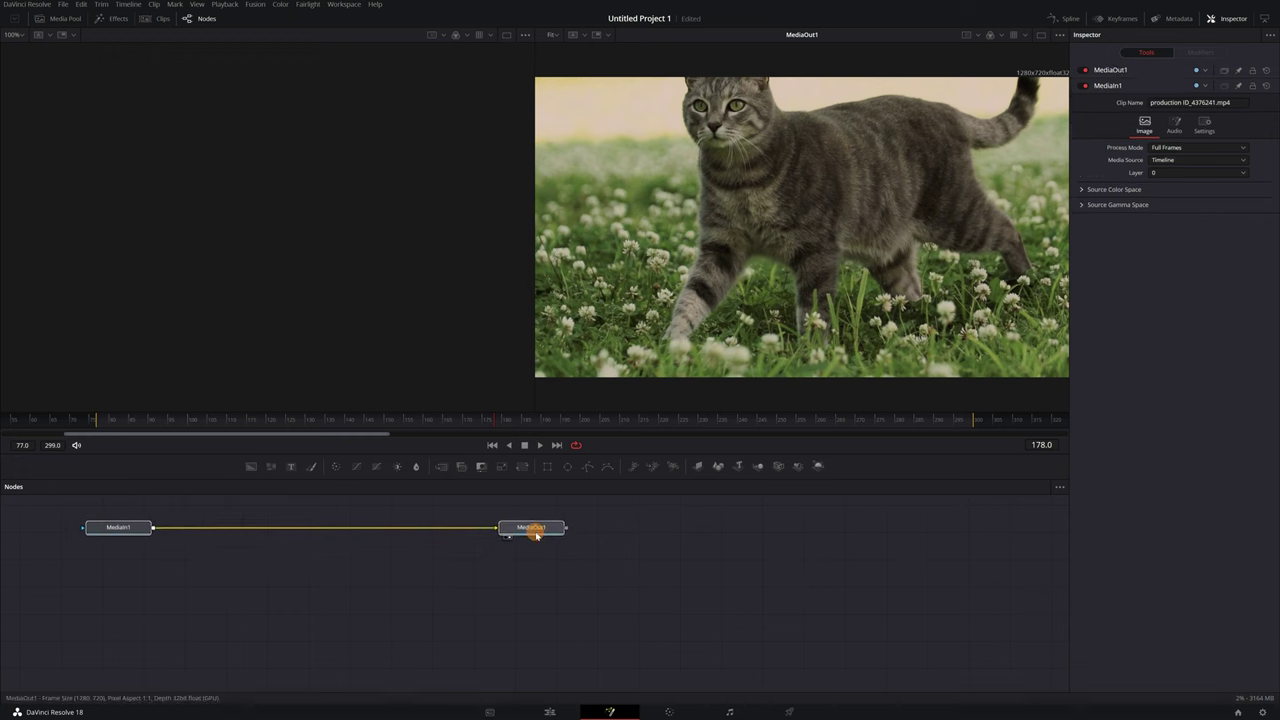
click(270, 619)
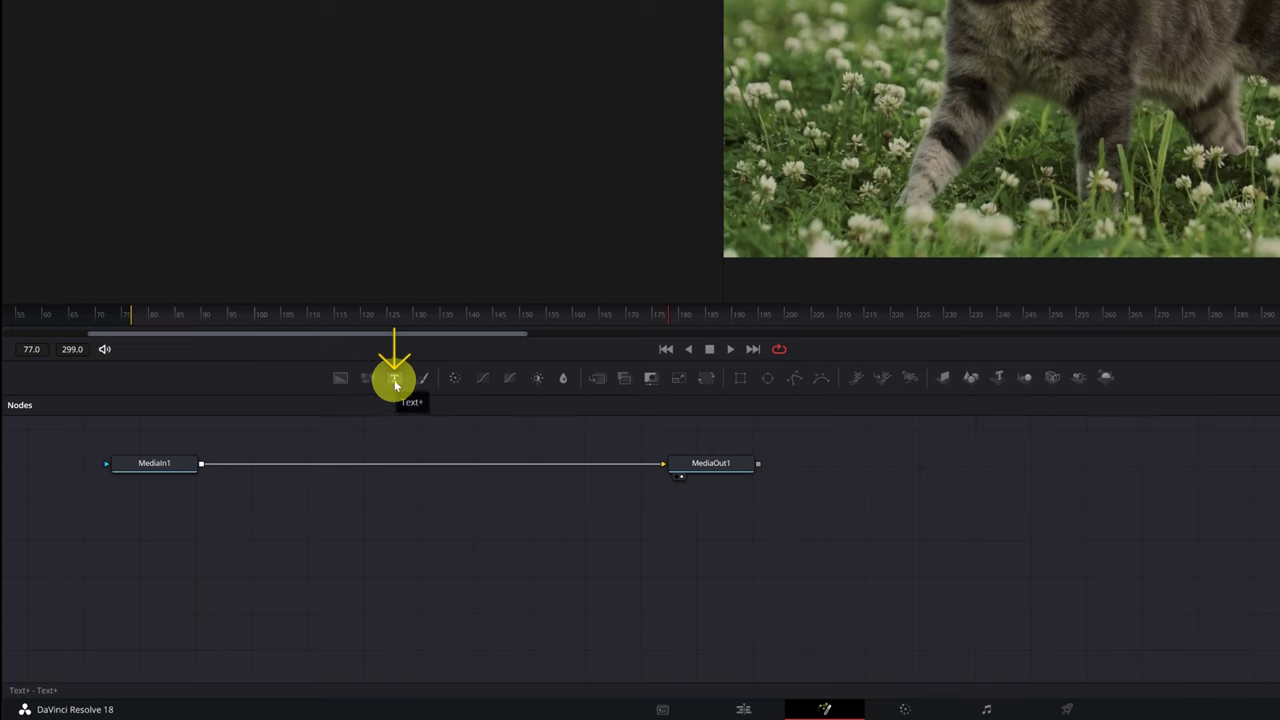
Add a Text+ node and a Background node both feeding Merge1, panning the graph to show them.
drag(395, 379, 377, 562)
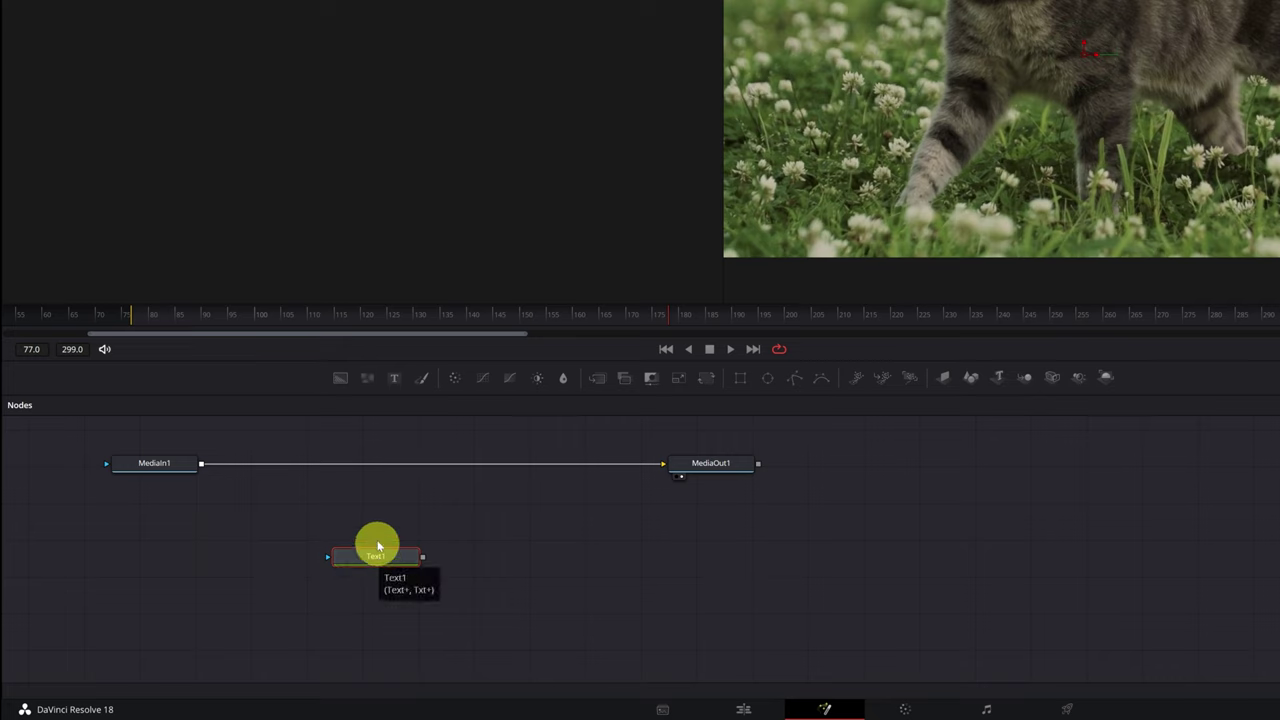
click(341, 380)
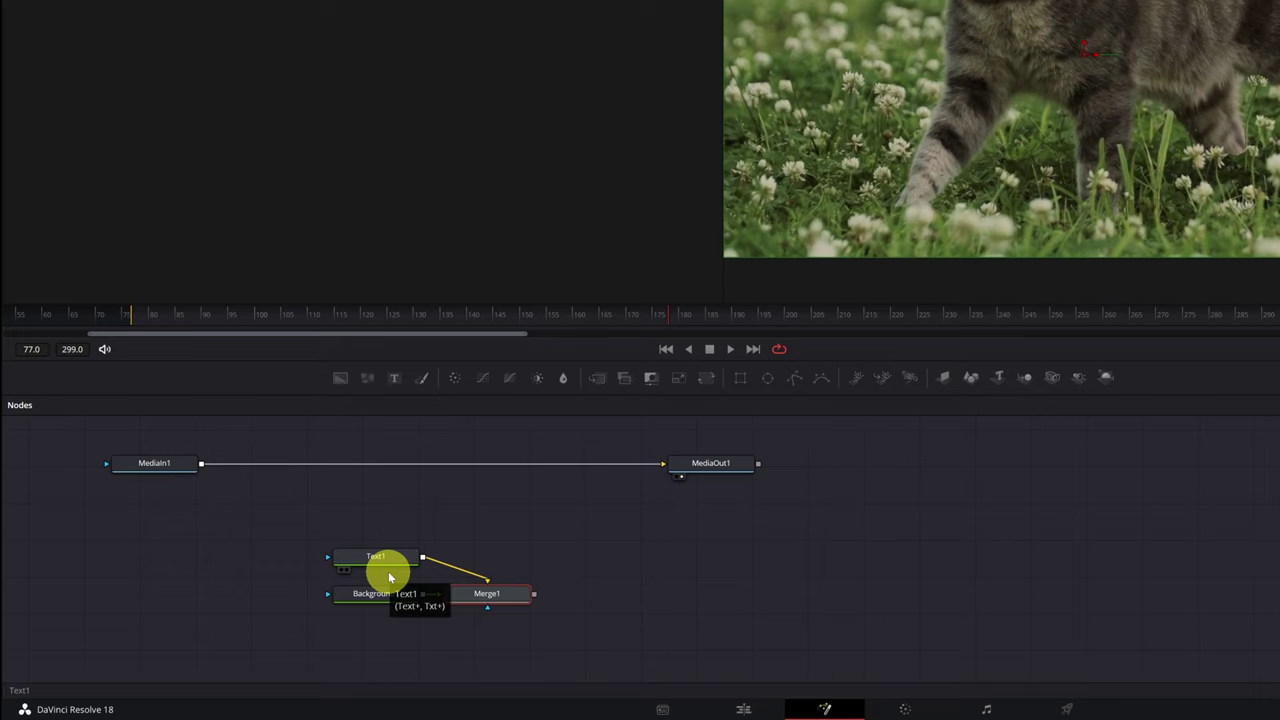
drag(434, 540, 484, 547)
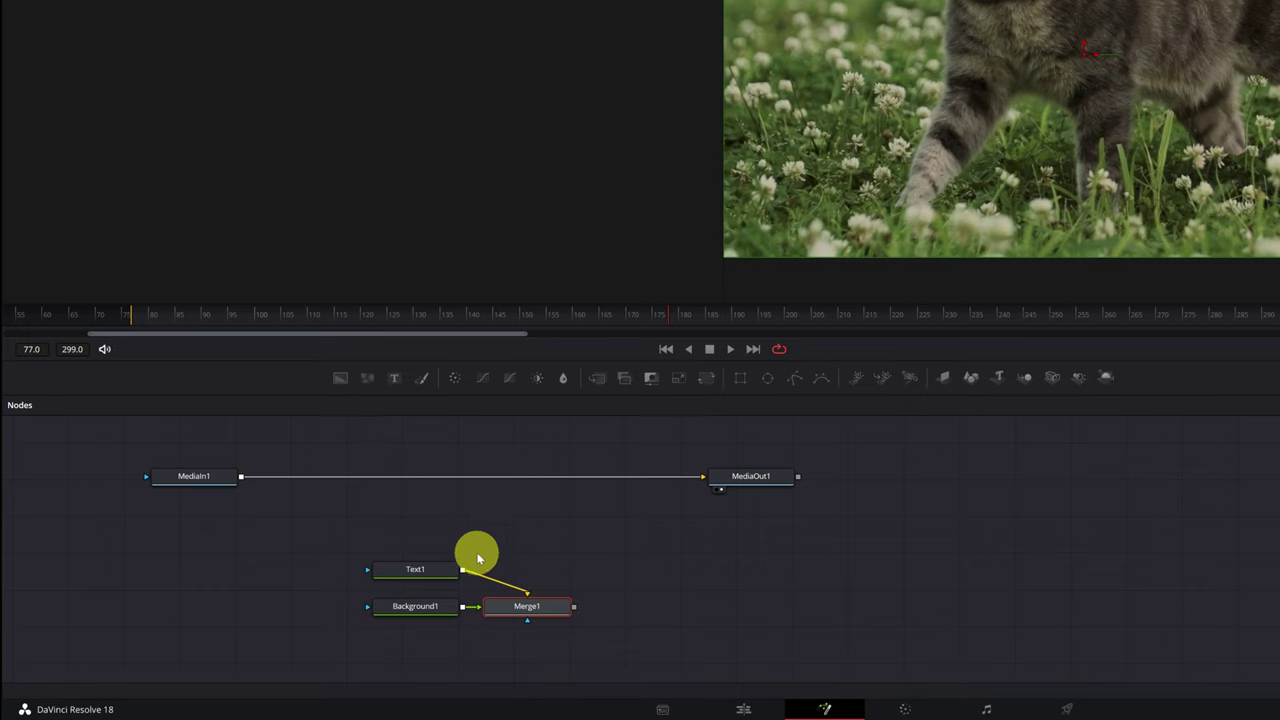
scroll(480, 545, down, 2)
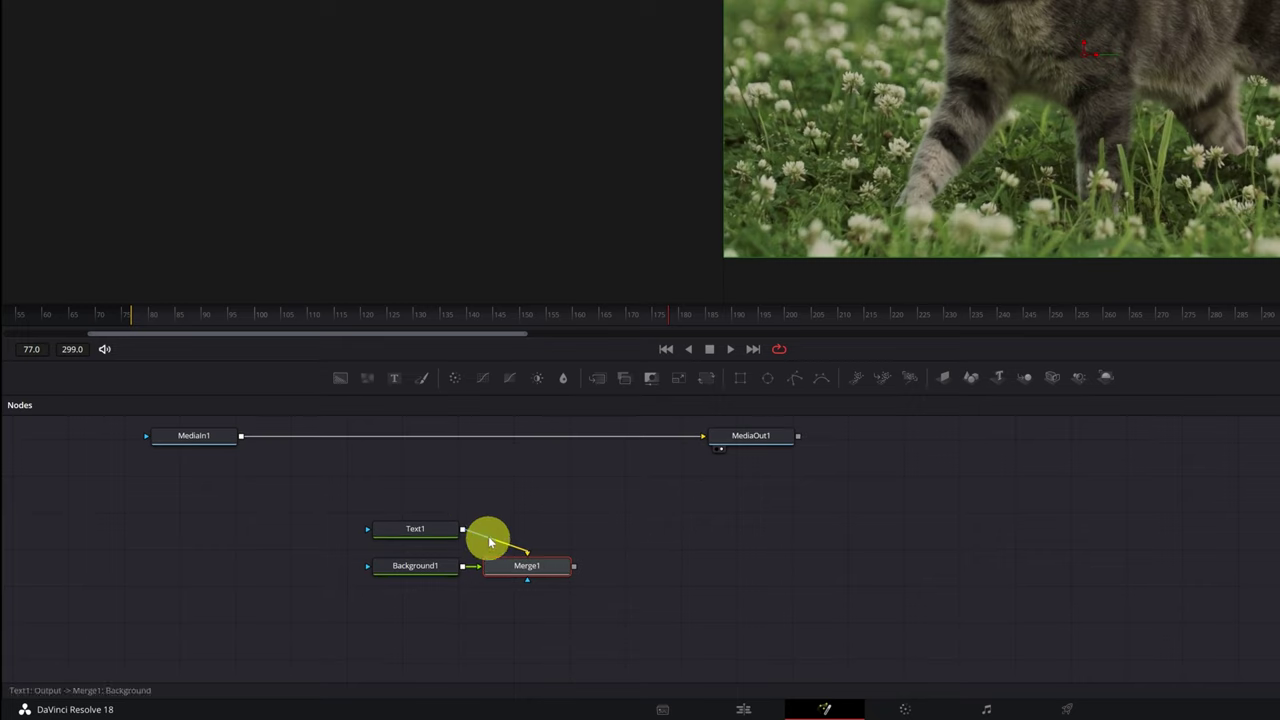
Select Background1 and drag its Alpha down to 0.0.
click(414, 567)
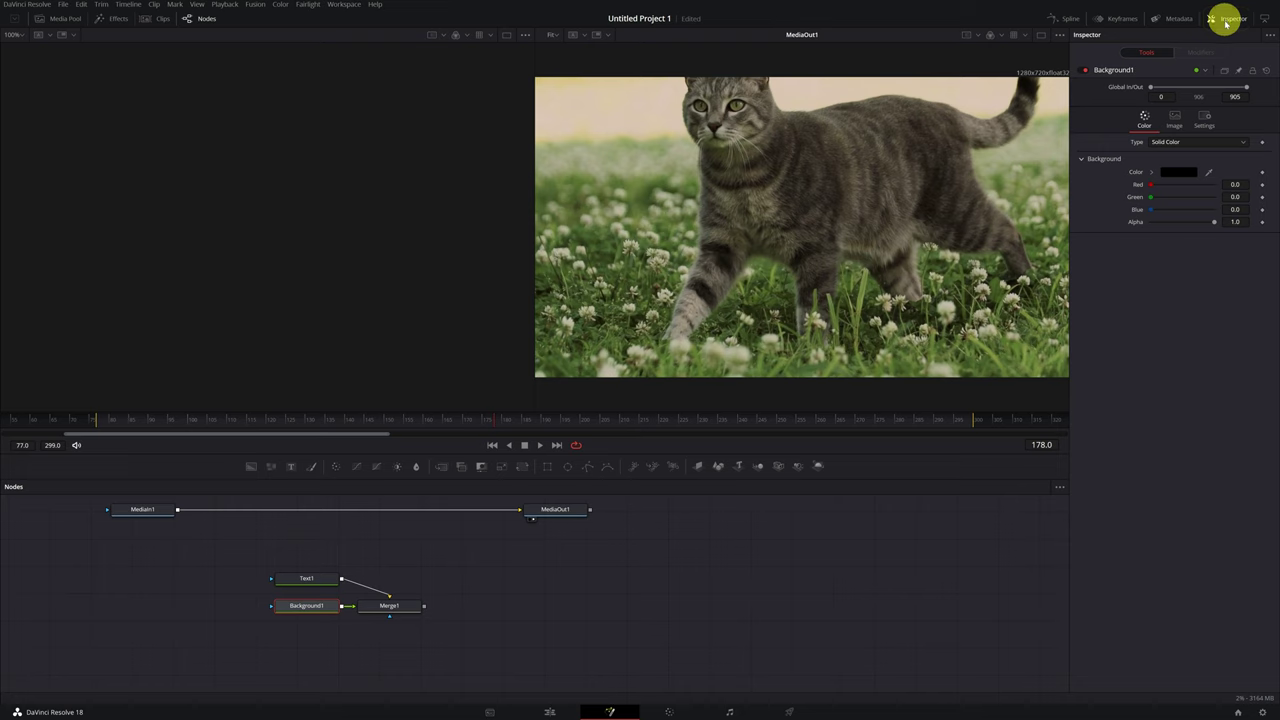
click(1215, 224)
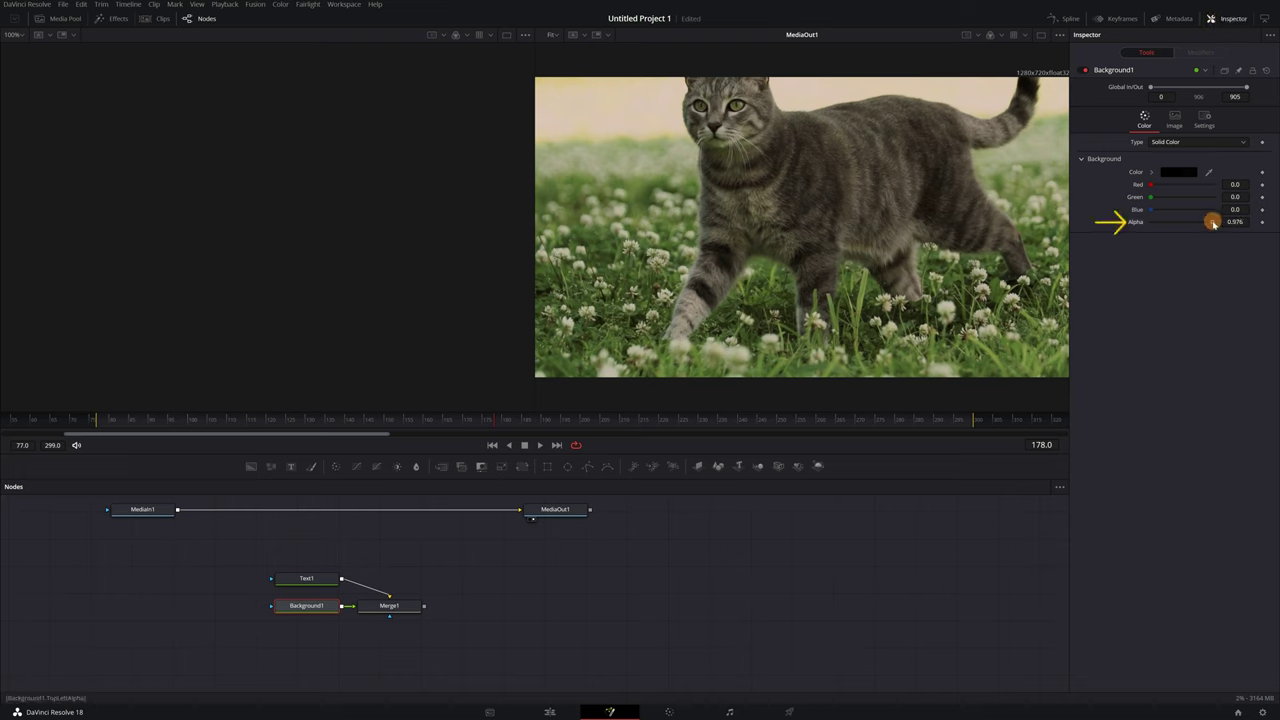
drag(1213, 224, 1131, 223)
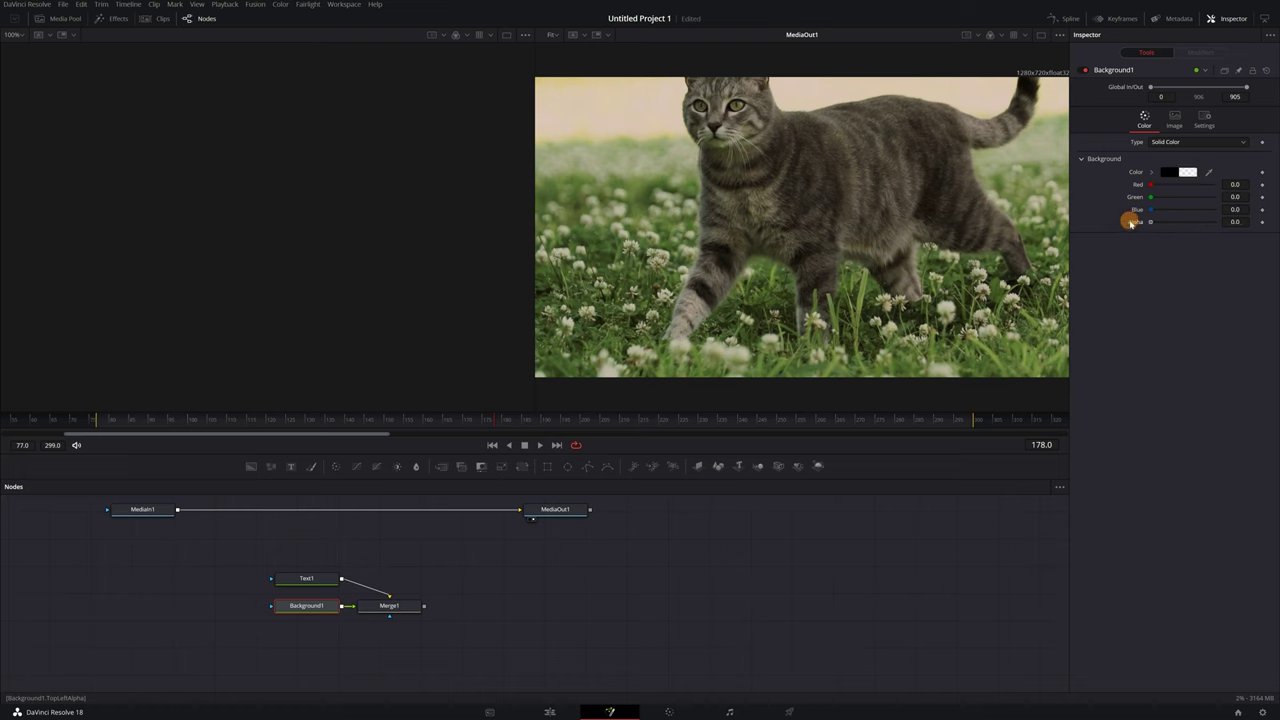
Make Text1 read 'KITTENS' in Microsoft YaHei UI, pale mint green, enlarged to size about 0.1111.
click(307, 578)
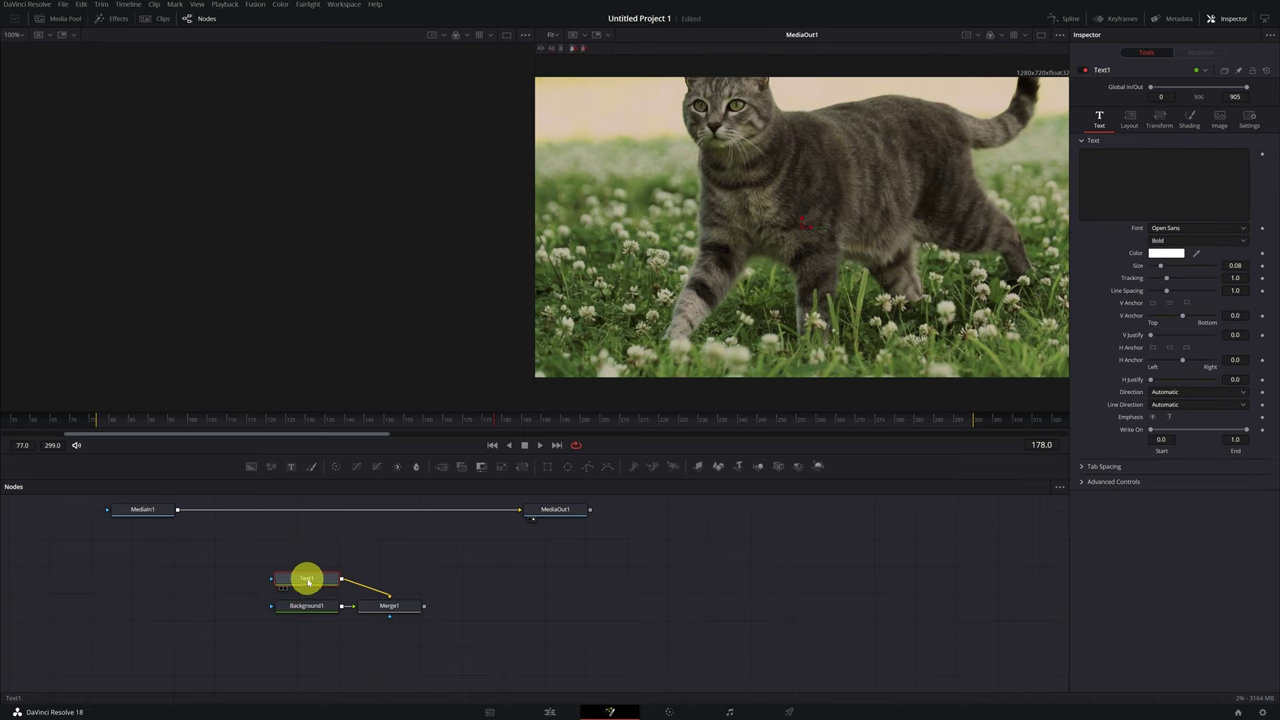
click(1147, 180)
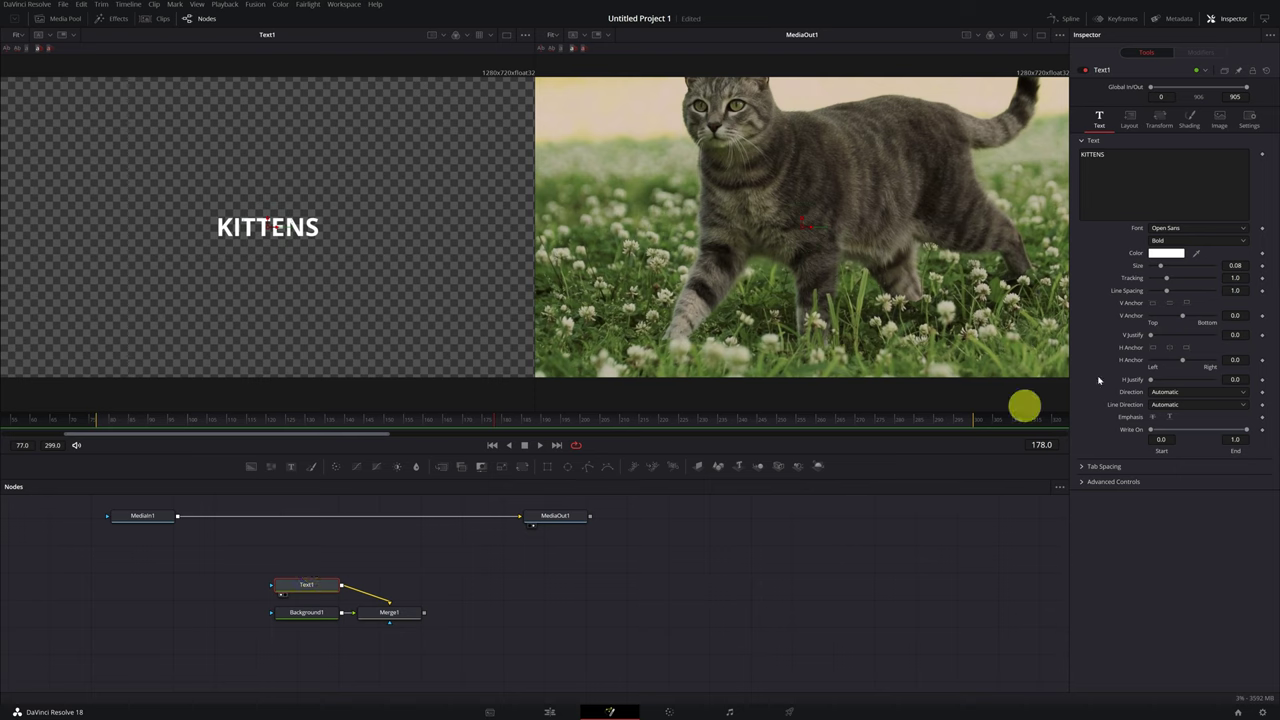
click(1197, 228)
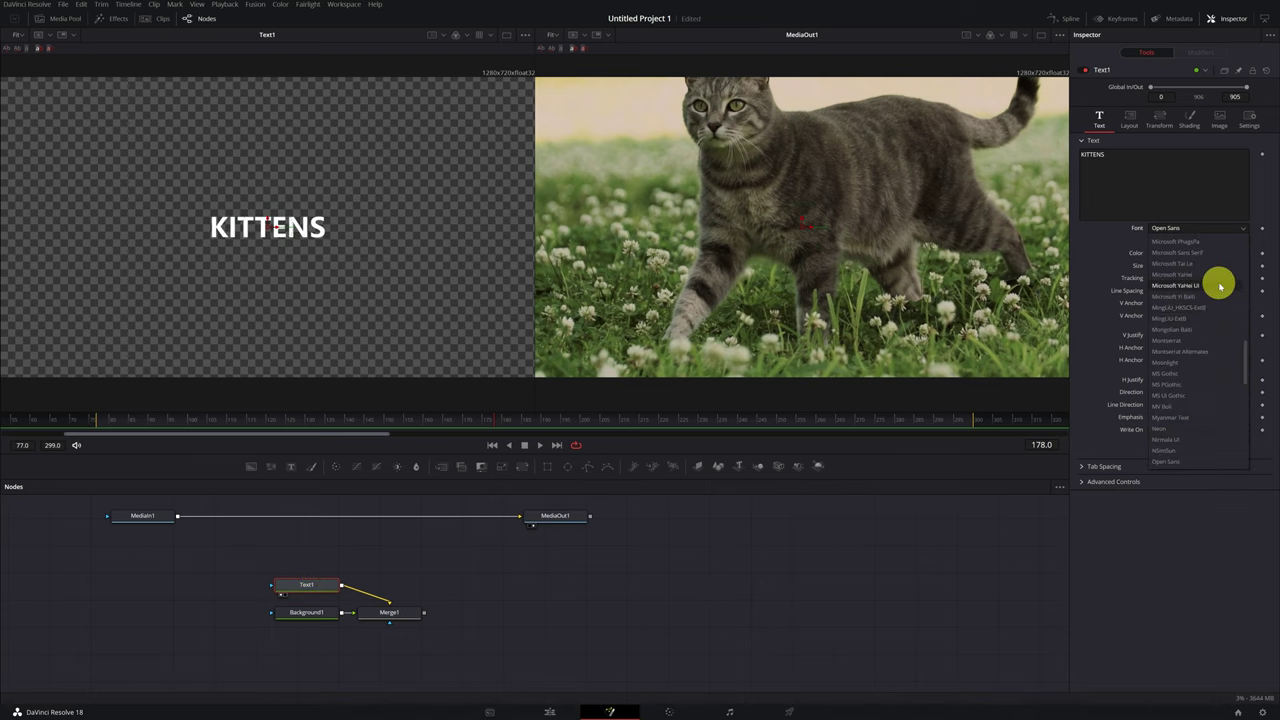
click(1220, 283)
click(1166, 253)
drag(662, 300, 694, 334)
click(741, 447)
drag(1202, 267, 1232, 265)
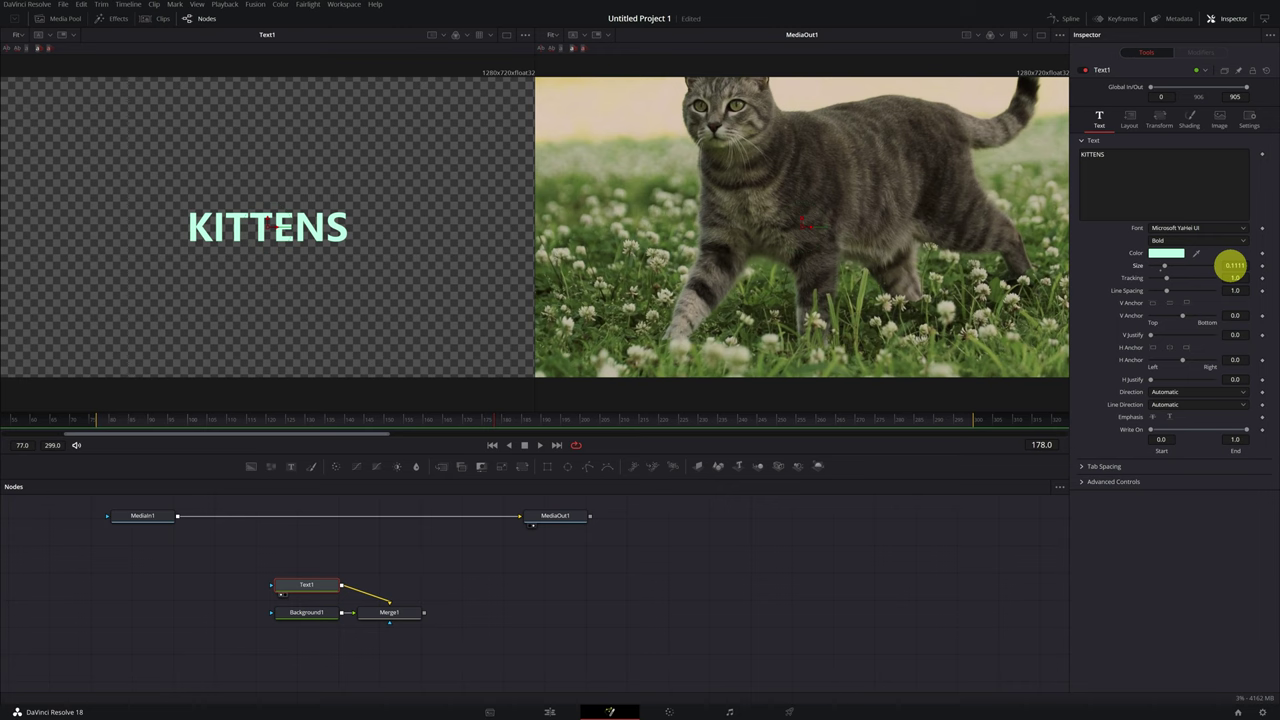
Add a Media Out node after Merge1 via tool search 'media' and show MediaOut2 in the right viewer.
click(390, 613)
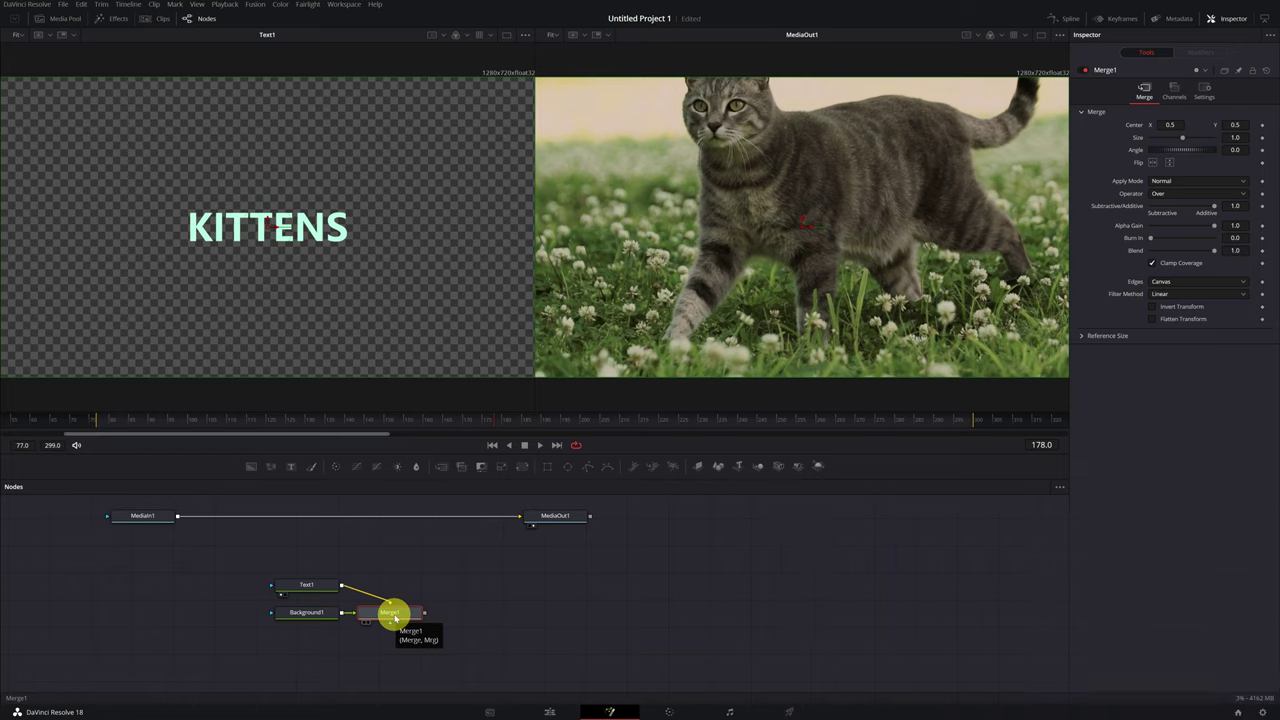
key(ctrl+space)
text(media)
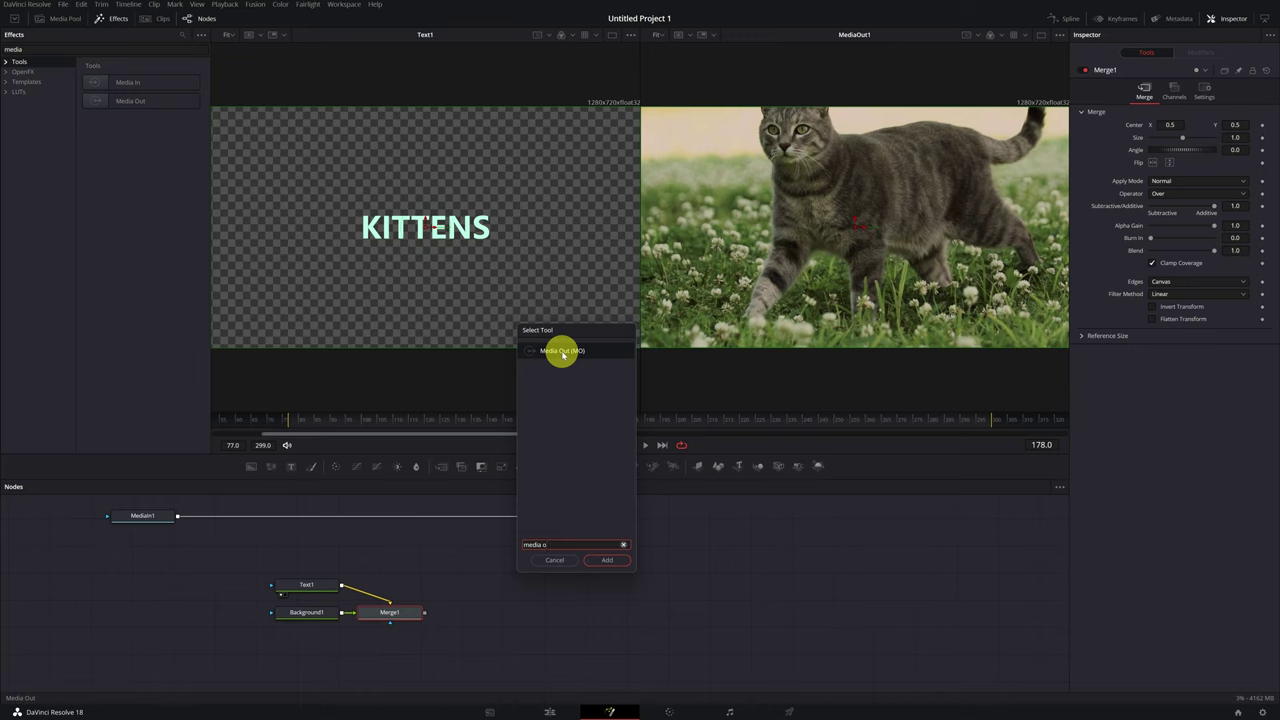
click(609, 562)
mouse_move(486, 612)
mouse_down()
mouse_move(495, 606)
mouse_move(493, 619)
mouse_up()
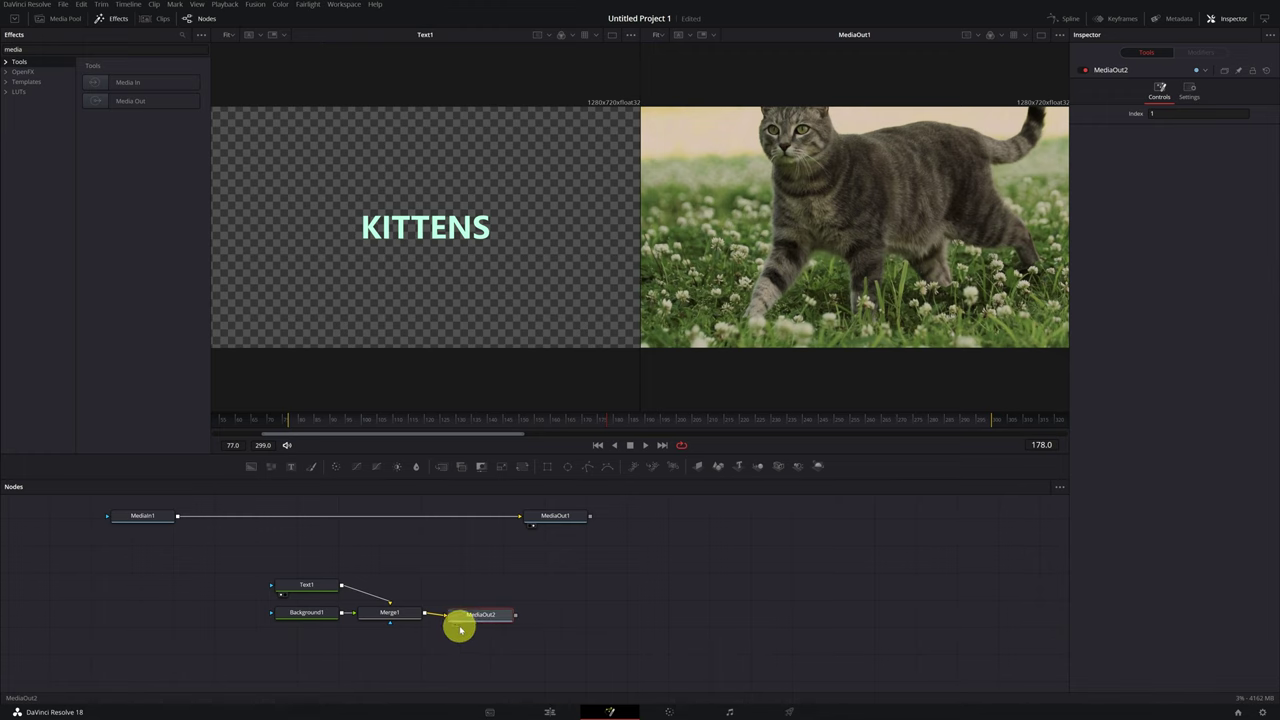
drag(457, 622, 960, 256)
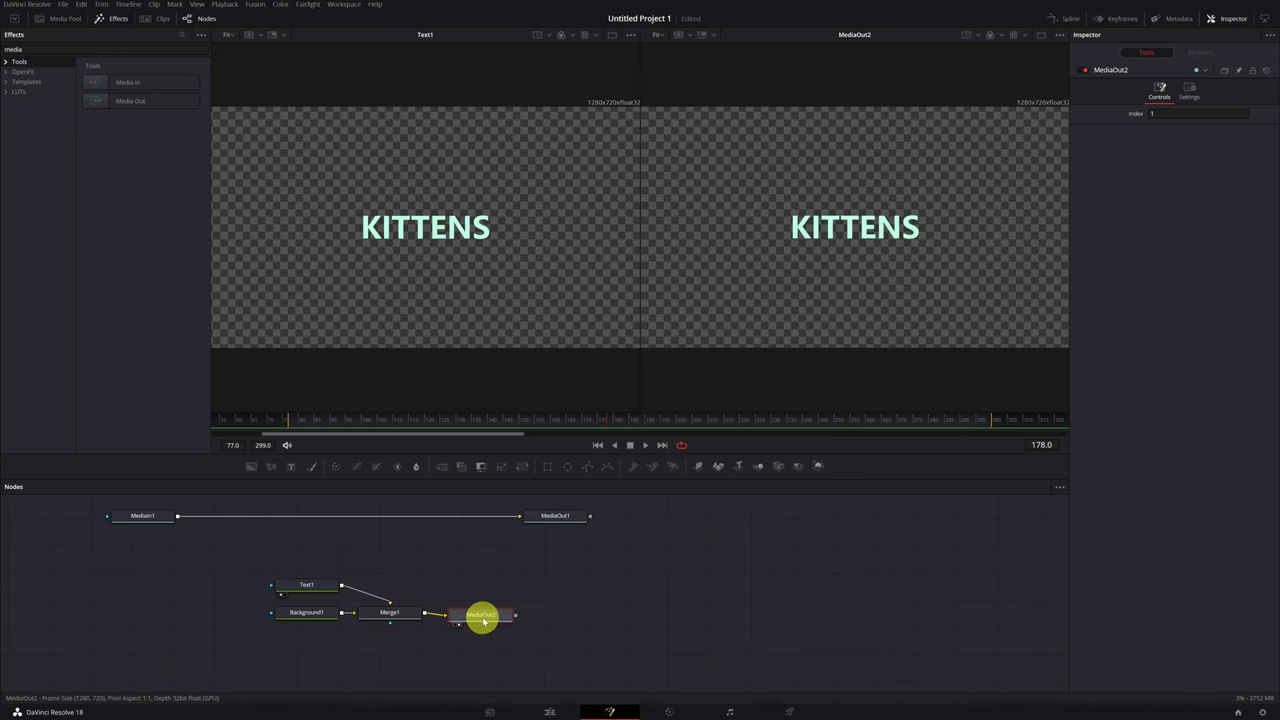
Add a source node for the Fusion KITTENS text in the Color page node graph.
click(669, 711)
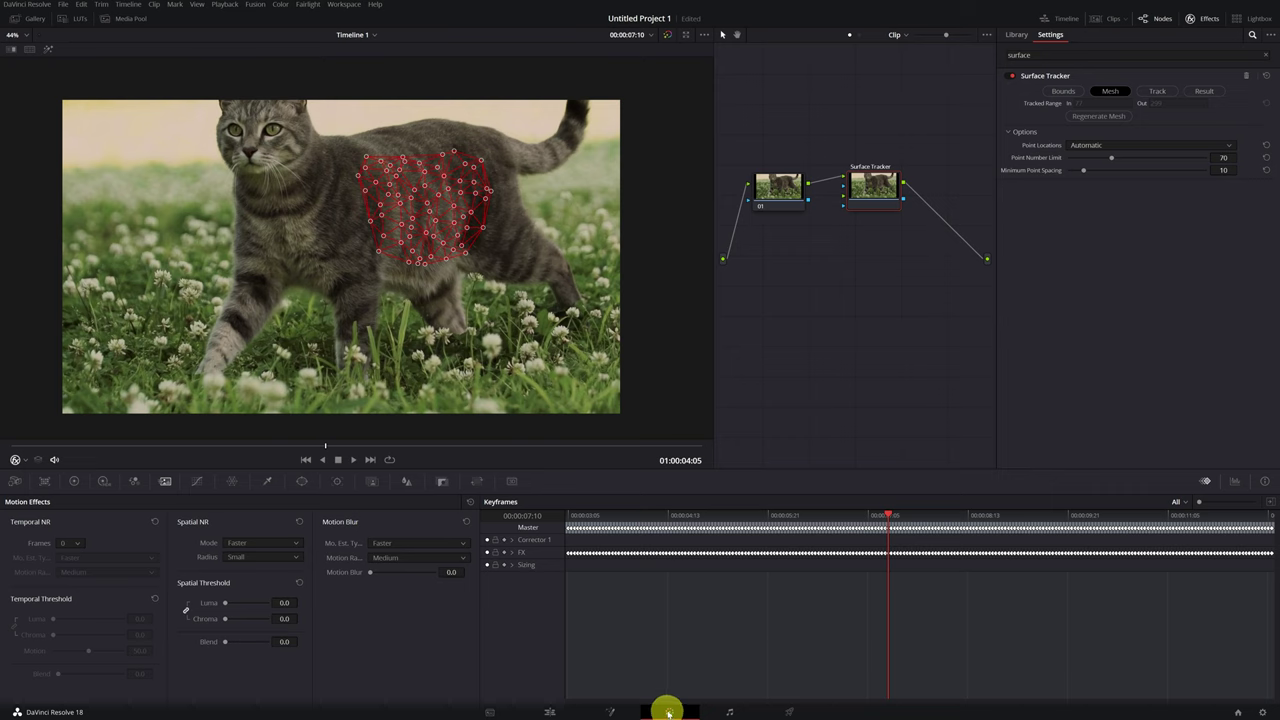
right_click(793, 278)
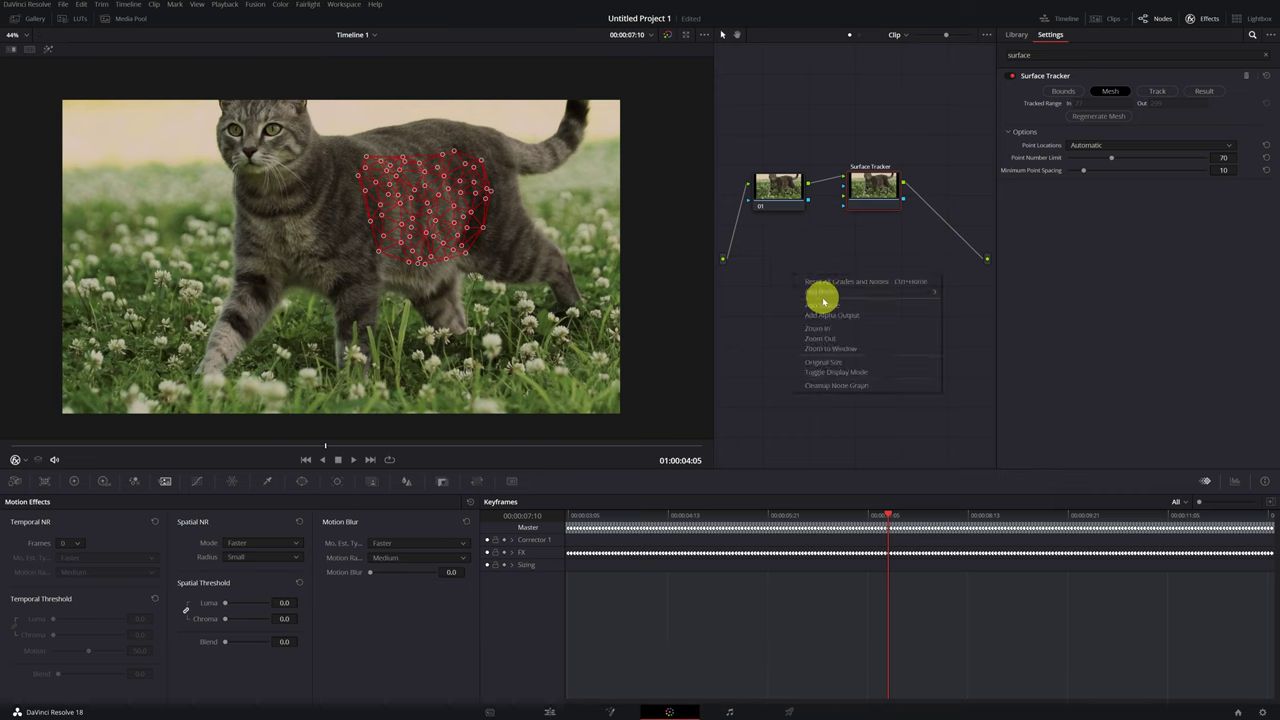
click(828, 306)
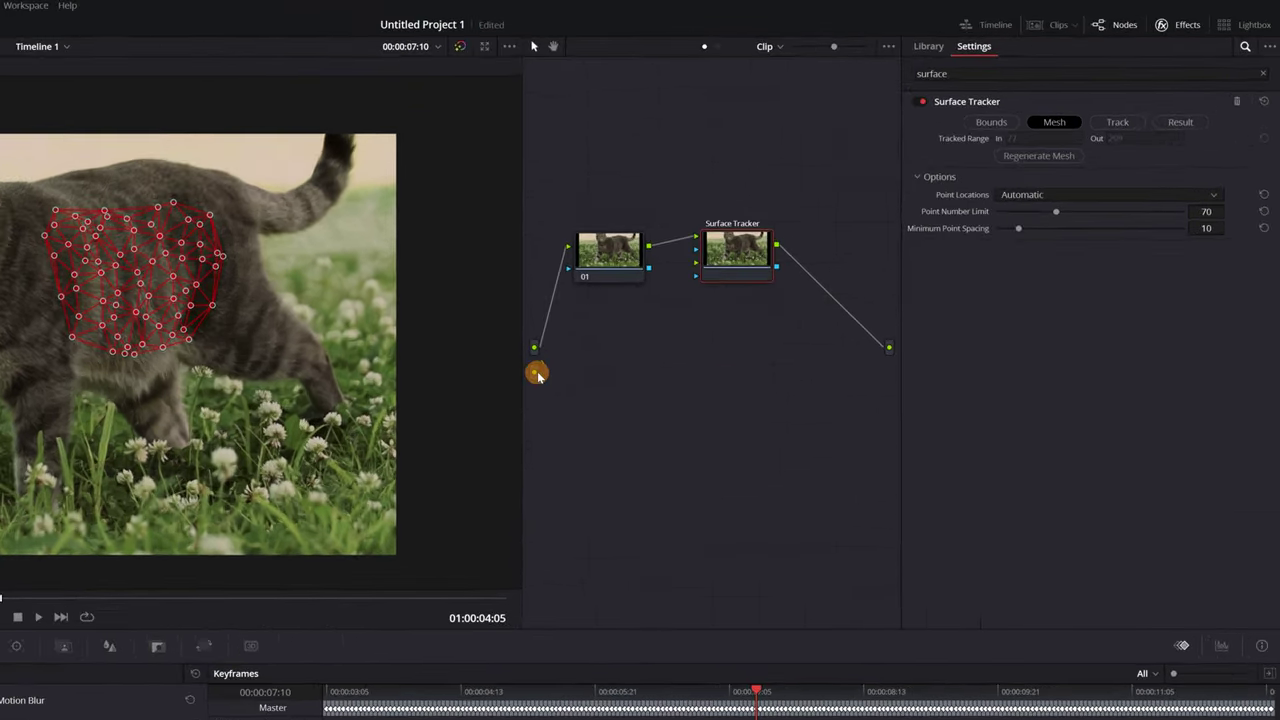
Wire the source's image and alpha outputs into the Surface Tracker, then play back to check the tracking.
click(549, 376)
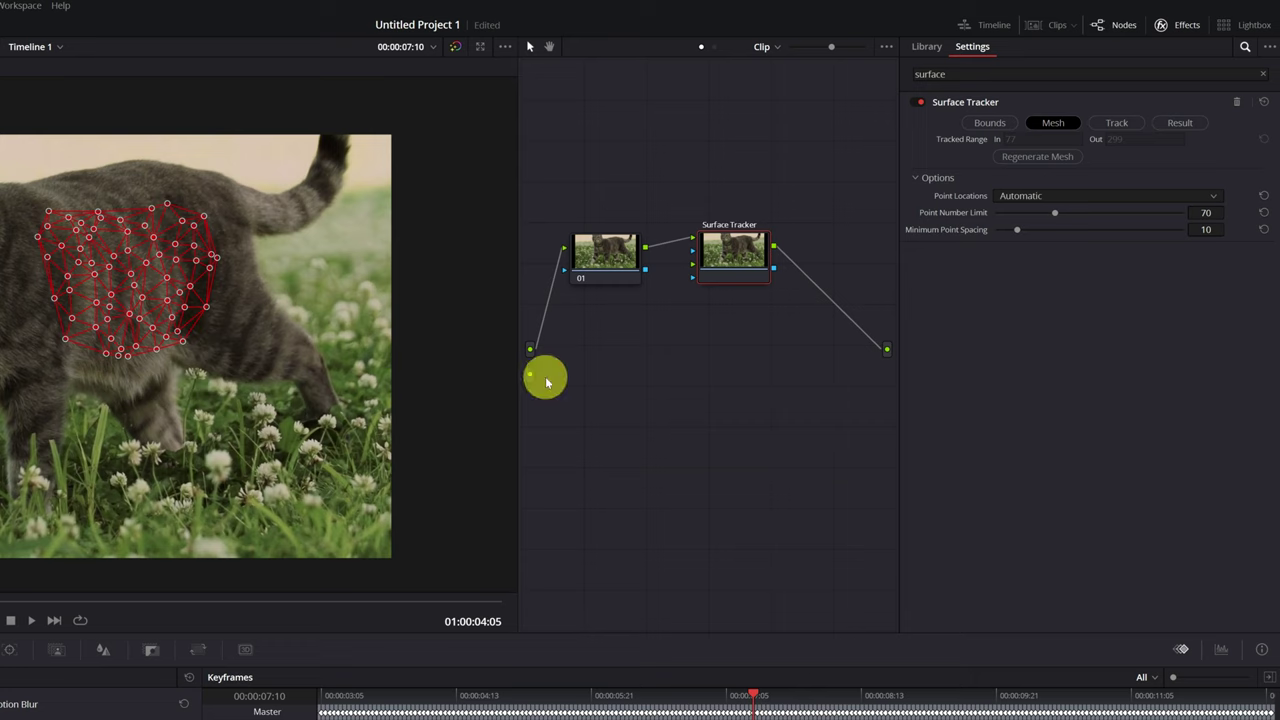
drag(546, 382, 694, 268)
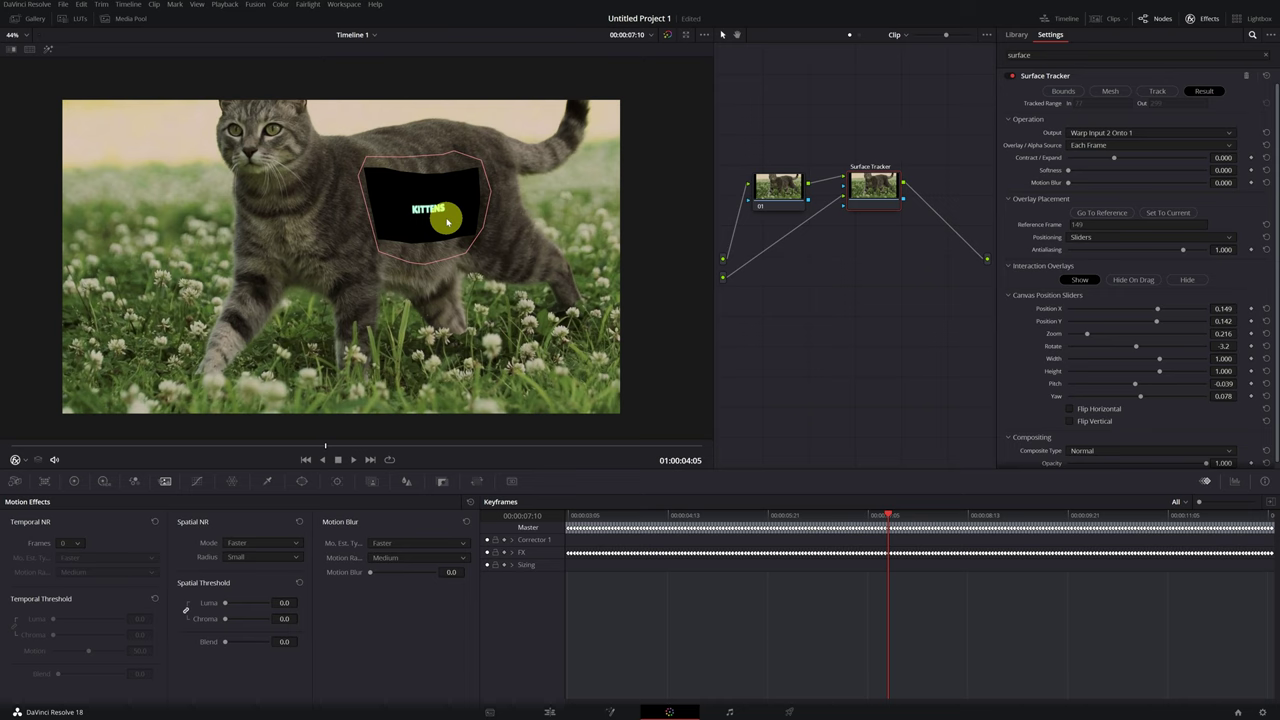
click(723, 278)
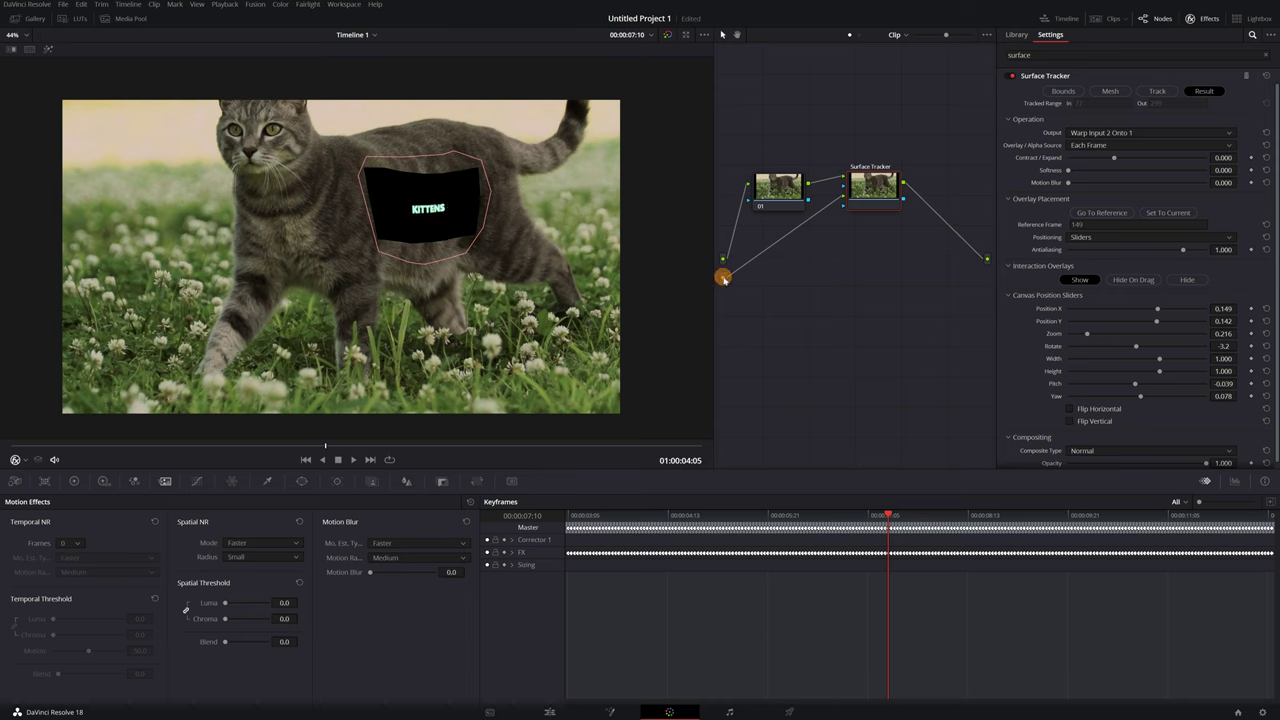
mouse_move(736, 280)
mouse_down()
mouse_move(800, 257)
mouse_move(846, 195)
mouse_move(845, 206)
mouse_up()
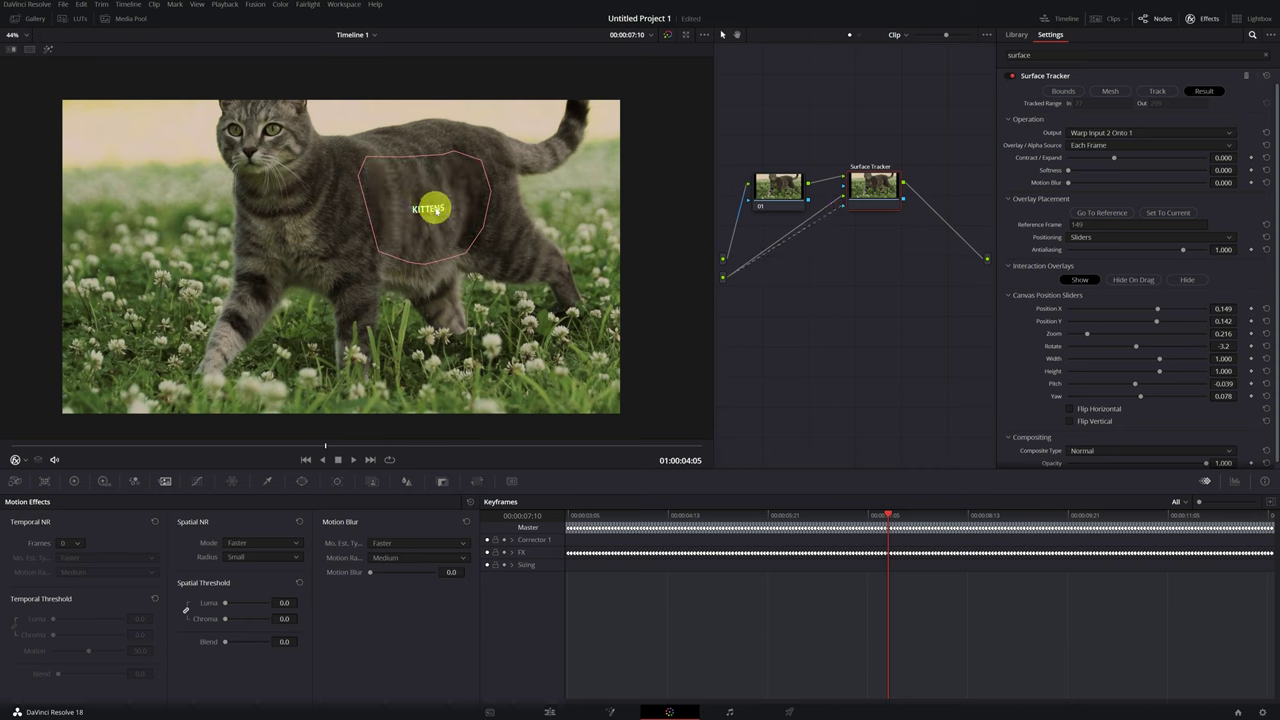
click(129, 446)
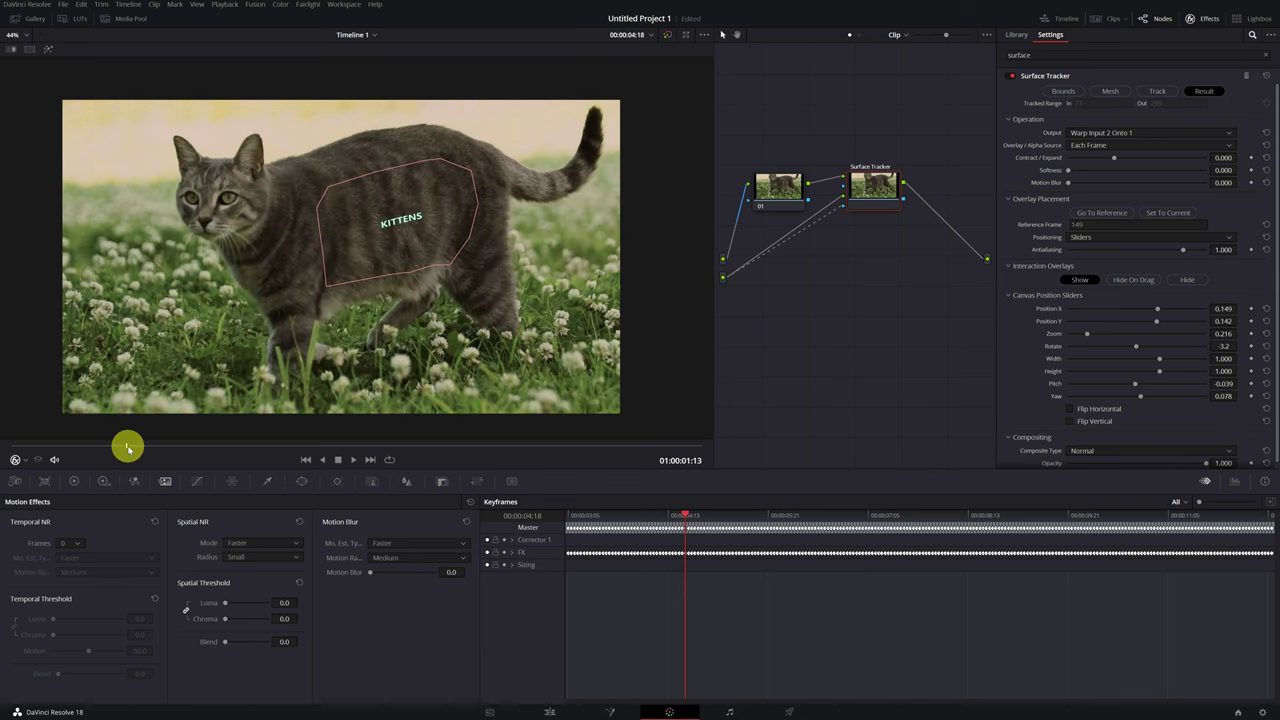
key(space)
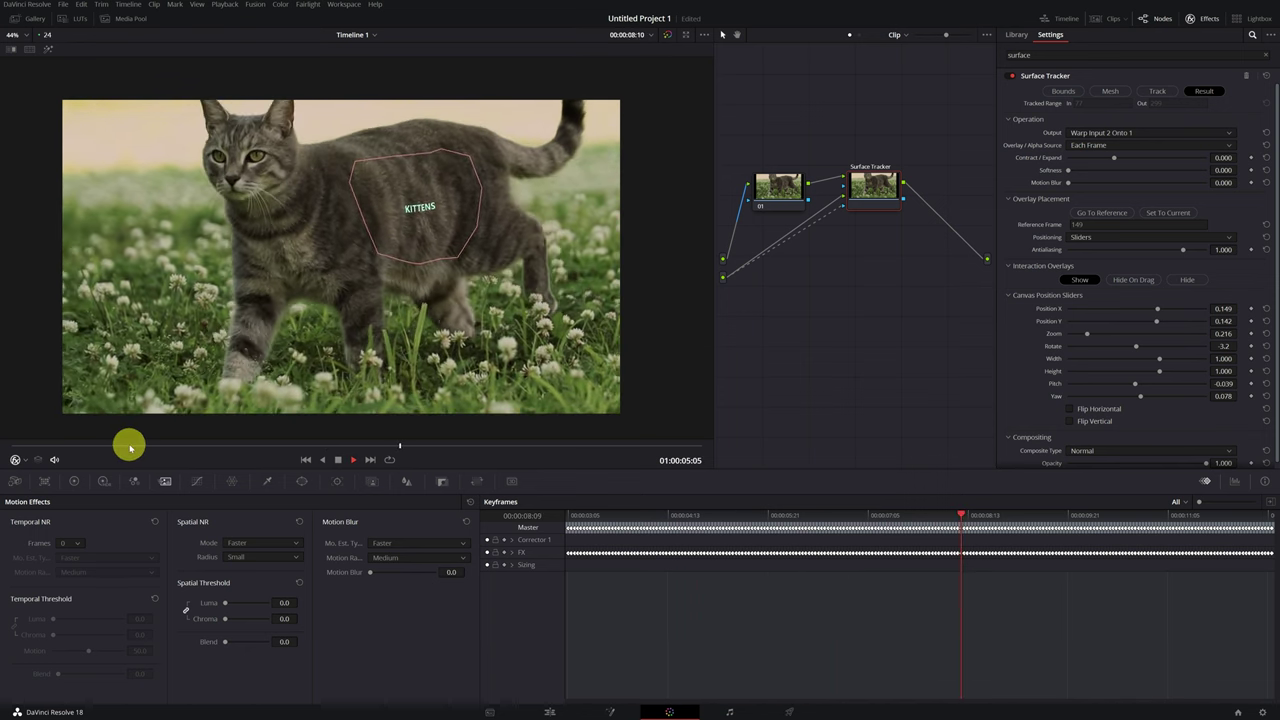
In Fusion, raise Text1's Size to 0.3533 so KITTENS spans the cat's torso.
click(610, 712)
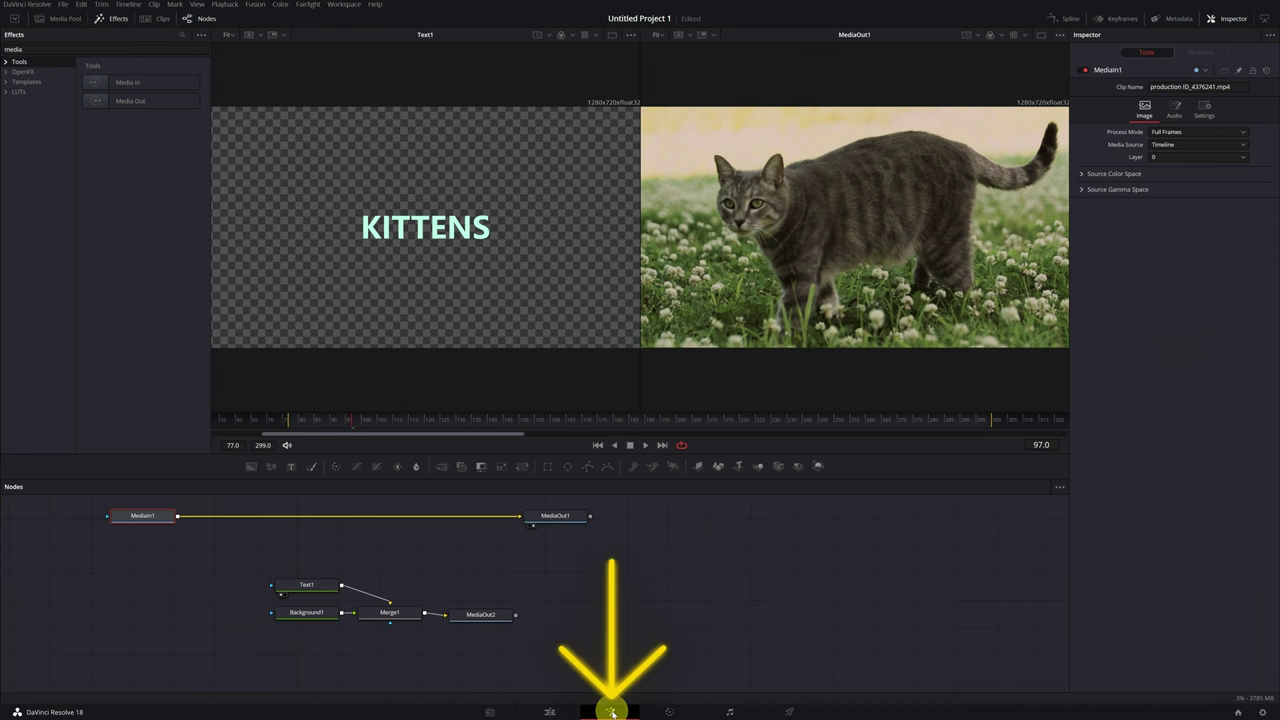
click(326, 588)
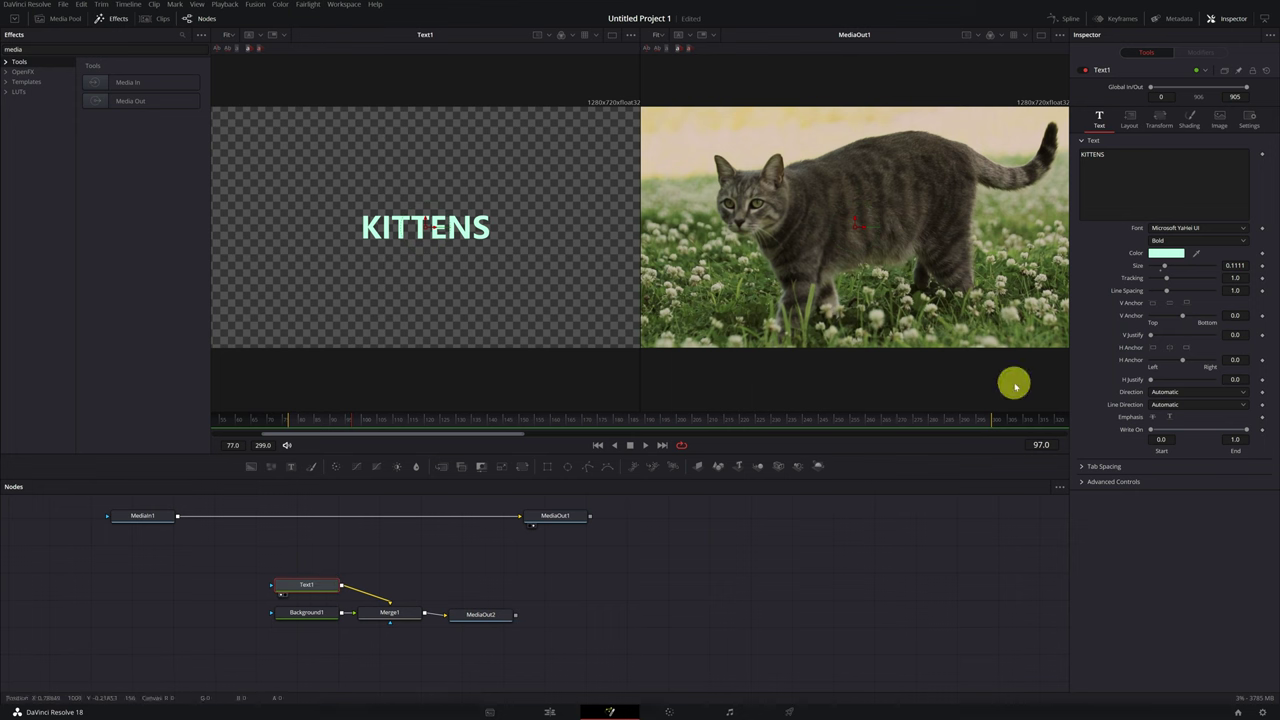
drag(1229, 266, 1167, 290)
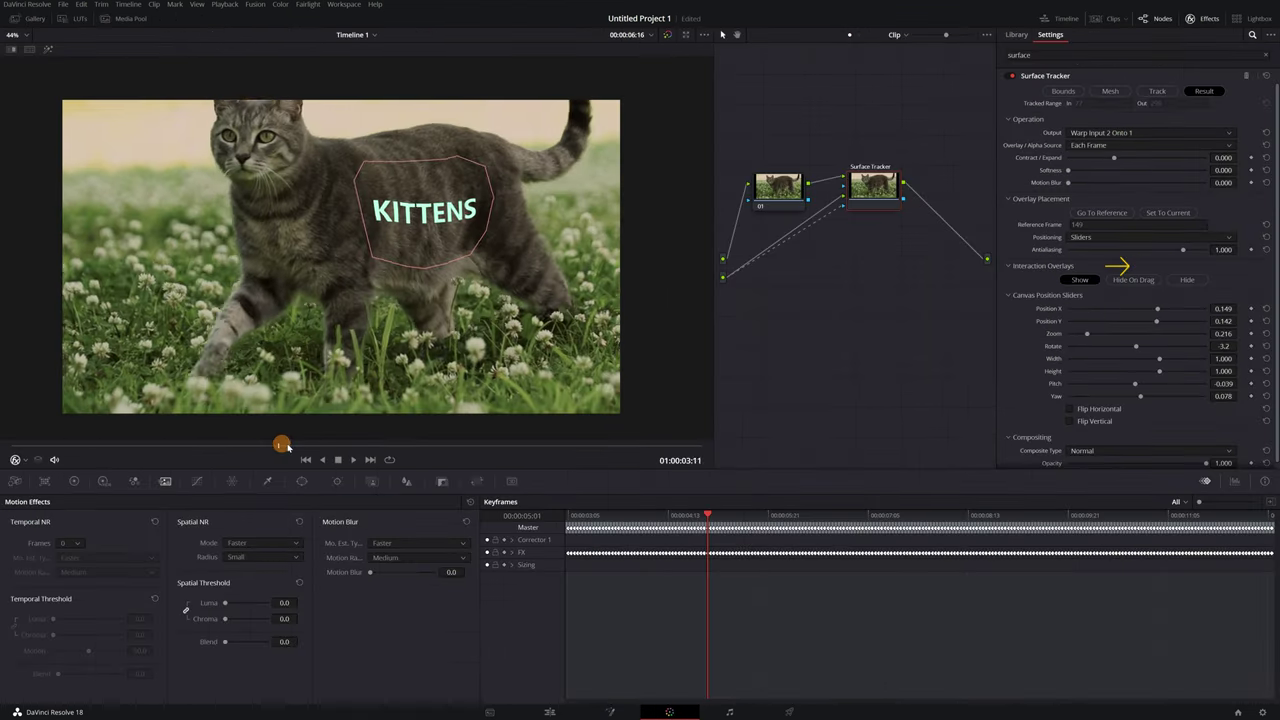